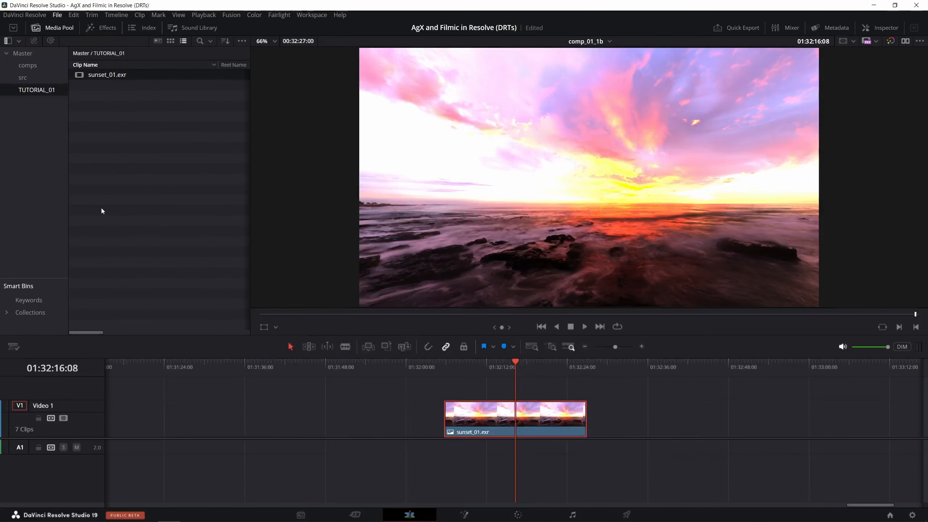
# Choose DaVinci YRGB as the color science in the project's color management settings
pyautogui.click(292, 116)
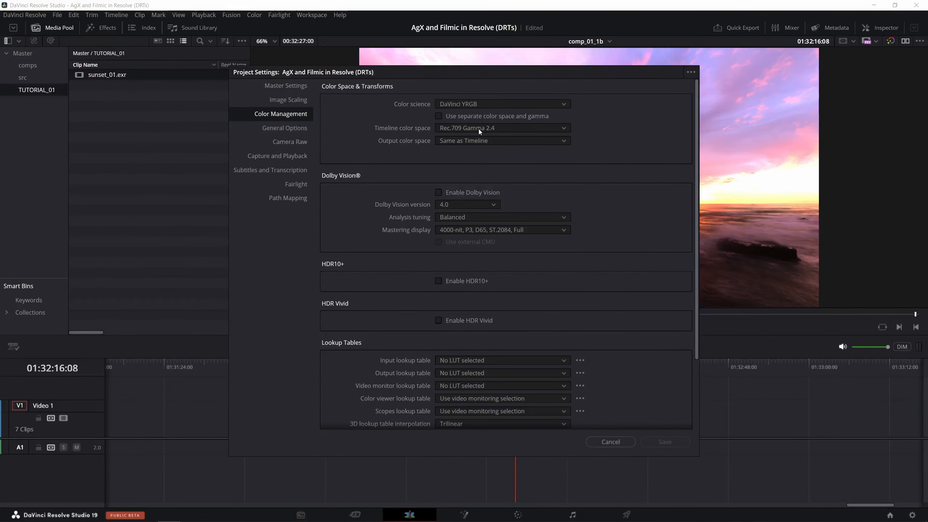
pyautogui.click(458, 105)
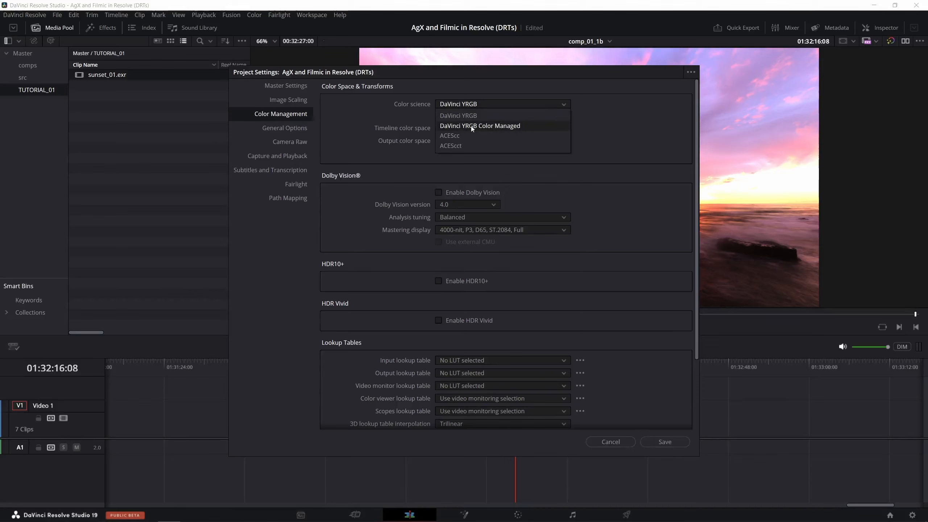
pyautogui.click(464, 115)
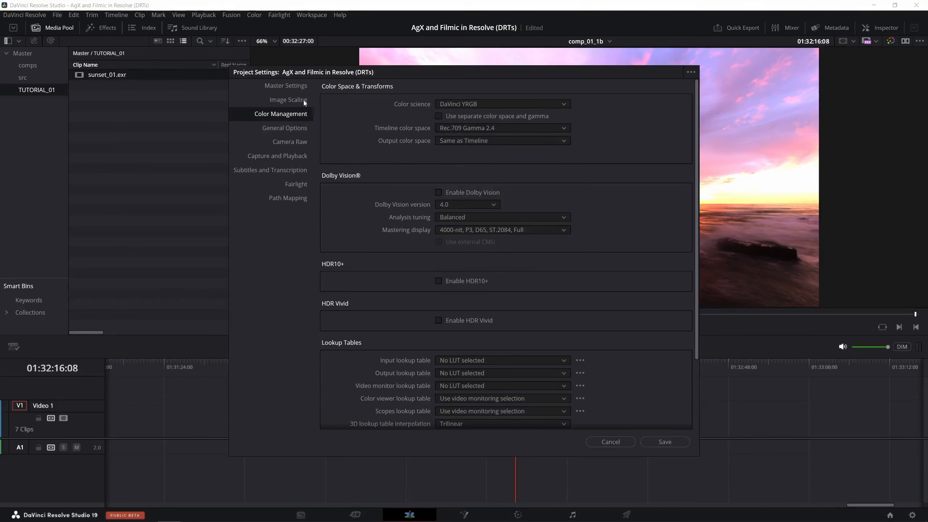
# Set the project's image scaling resize filter to Bilinear and save the project settings
pyautogui.click(292, 101)
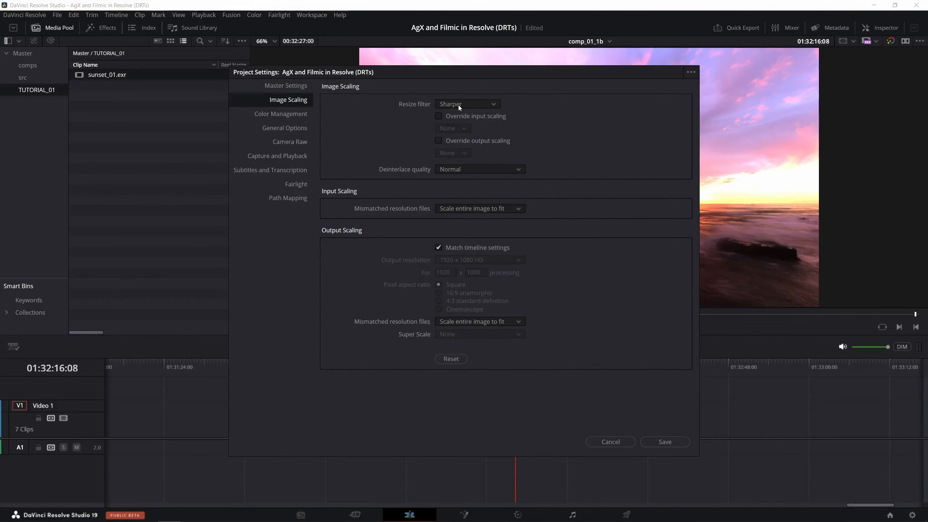
pyautogui.click(459, 104)
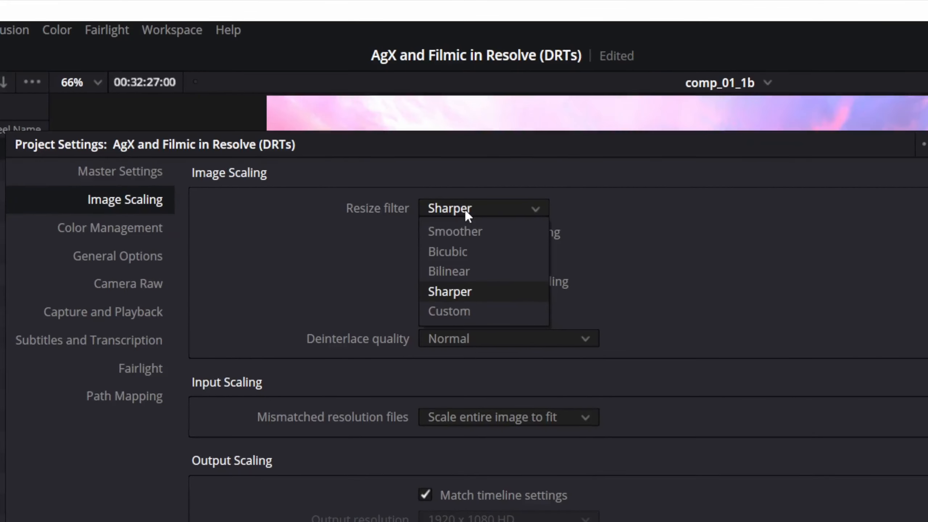
pyautogui.click(456, 275)
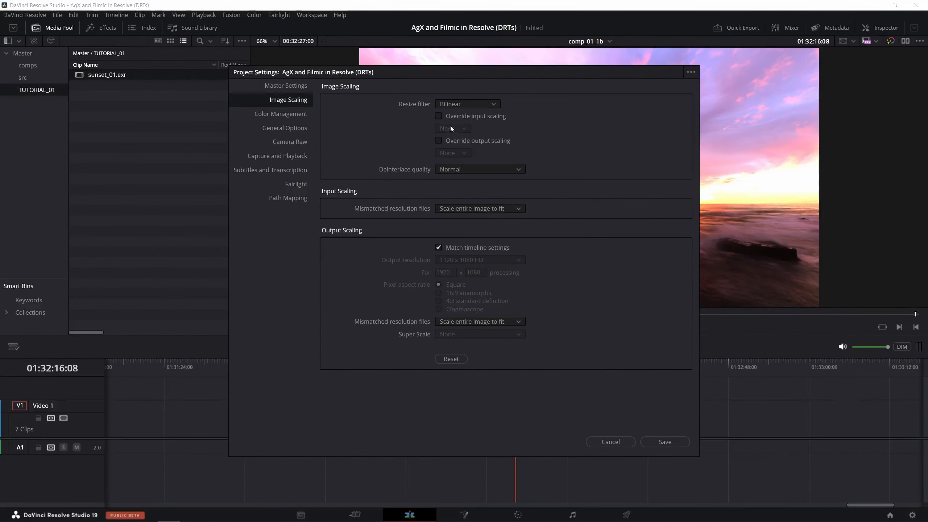
pyautogui.click(661, 442)
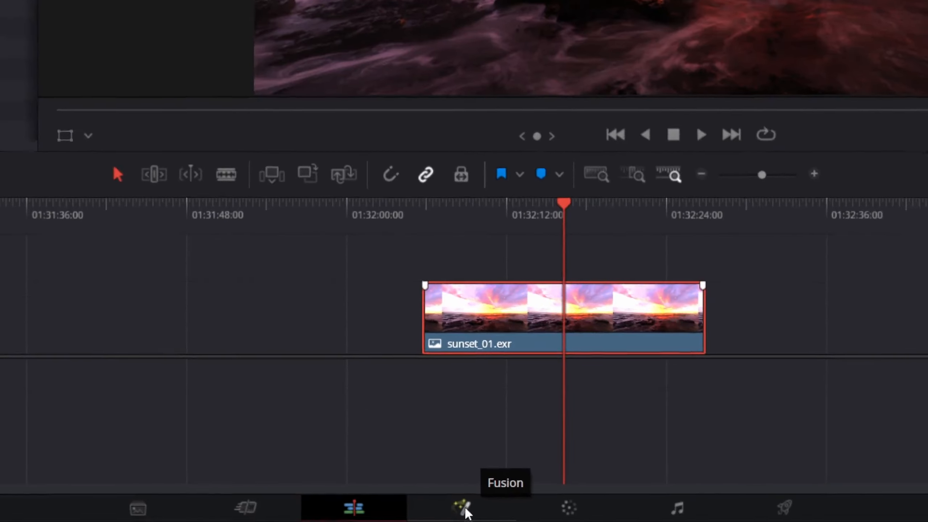
# Open the sunset_01.exr clip on the Fusion page, hide the clips strip and enlarge the node area
pyautogui.click(465, 509)
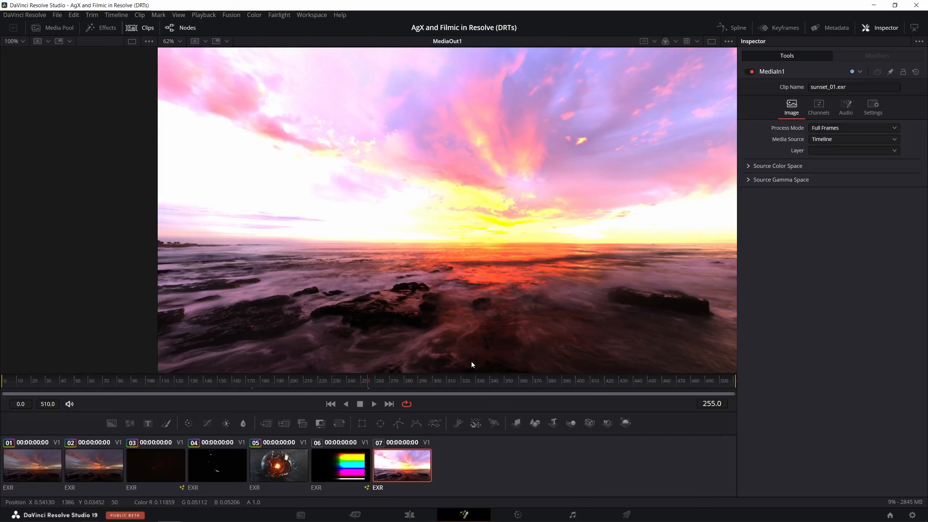
pyautogui.click(148, 29)
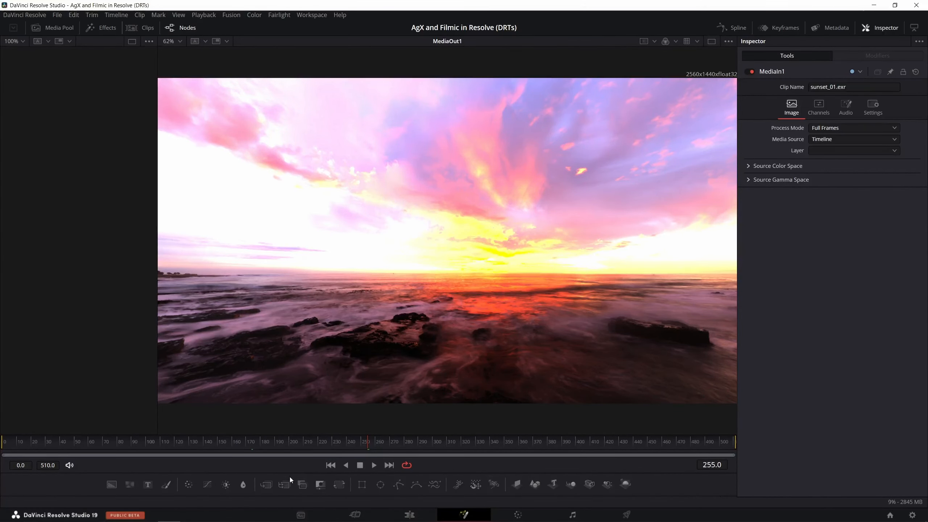
pyautogui.moveTo(289, 472); pyautogui.dragTo(289, 350)
pyautogui.moveTo(328, 414); pyautogui.dragTo(475, 472)
# Add an OCIO Colorspace node after MediaIn1 and place it midway between MediaIn1 and MediaOut1
pyautogui.hotkey('shift', 'space')
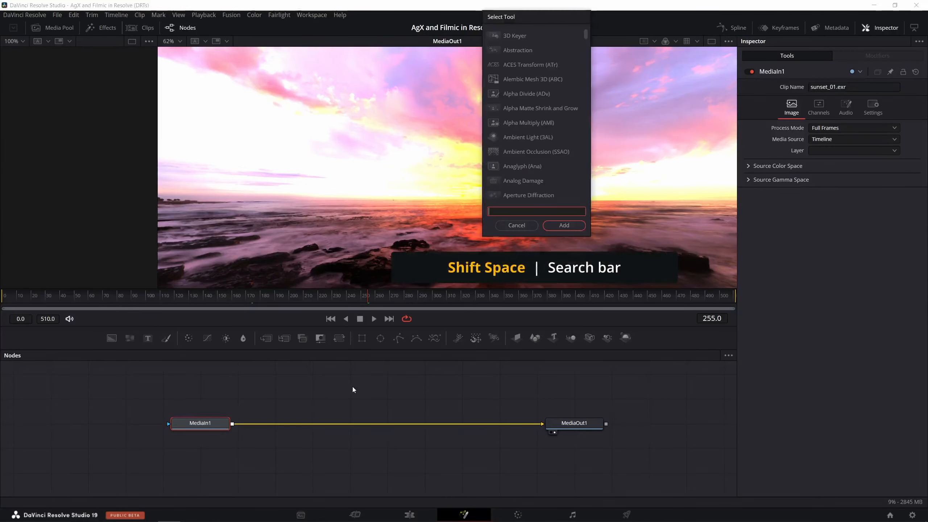
pyautogui.write('ocio')
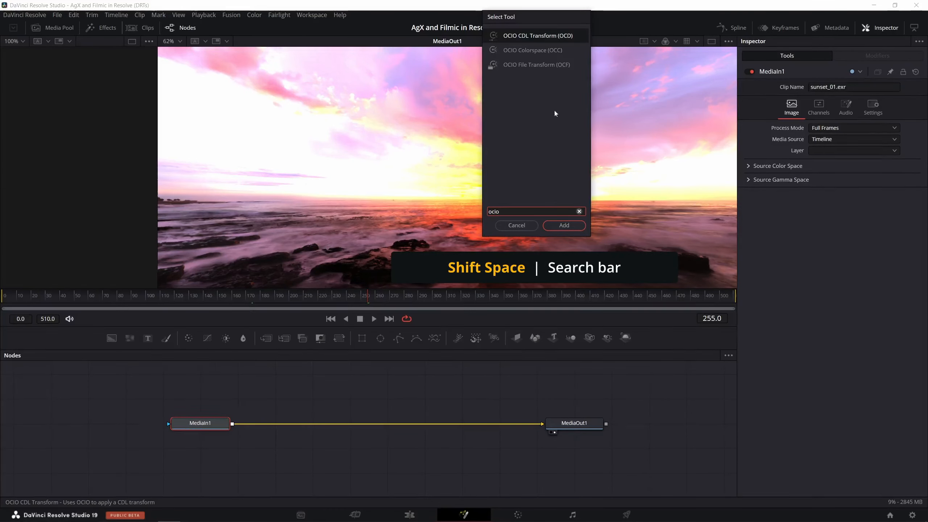
pyautogui.click(533, 52)
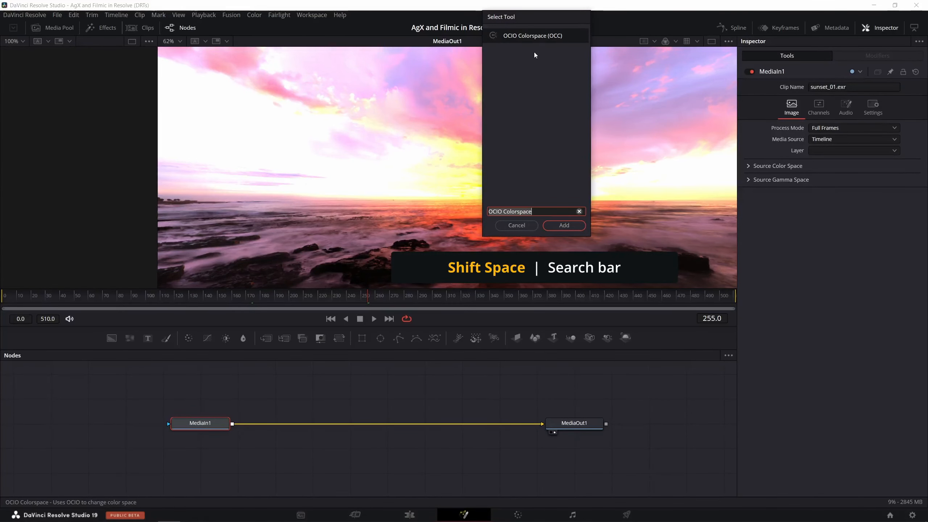
pyautogui.click(564, 226)
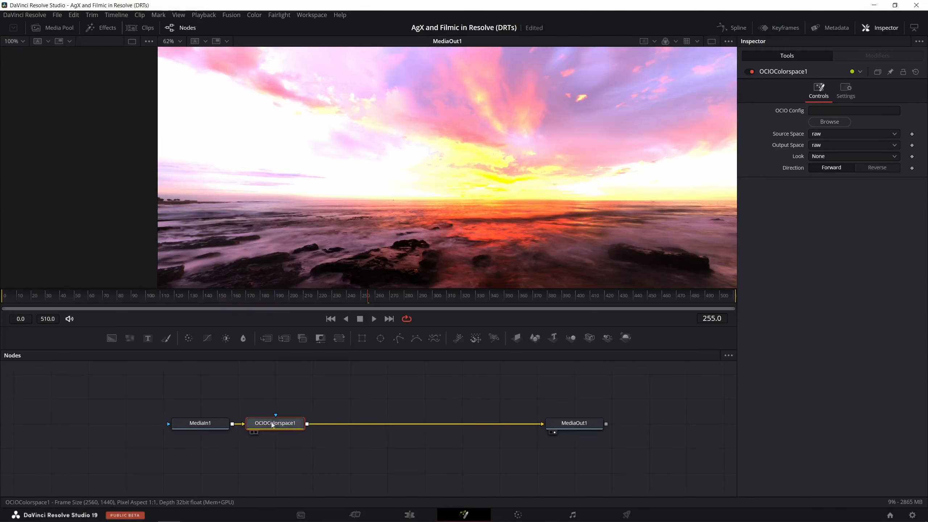
pyautogui.moveTo(272, 425); pyautogui.dragTo(374, 423)
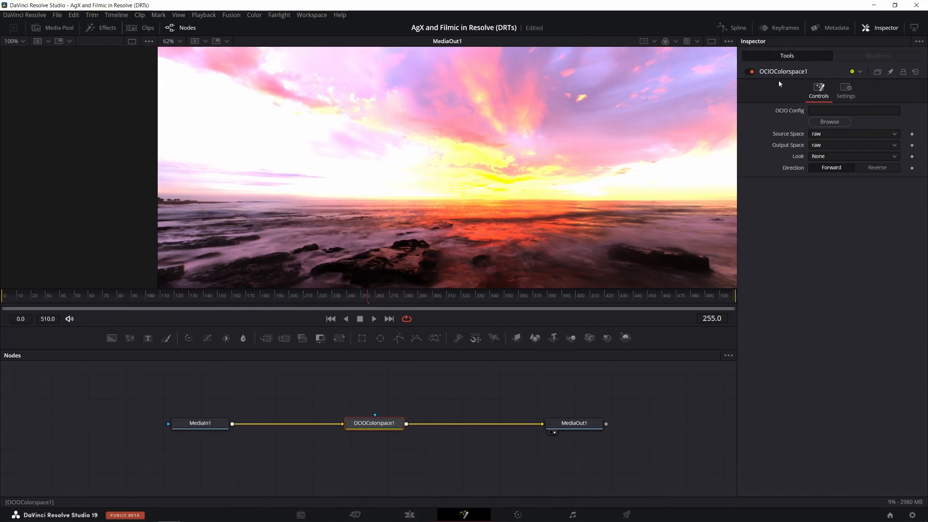
# Load config.ocio from the 4.2\datafiles\colormanagement folder of the Blender 4.2.0 beta installation as the node's OCIO config
pyautogui.click(819, 124)
pyautogui.click(292, 164)
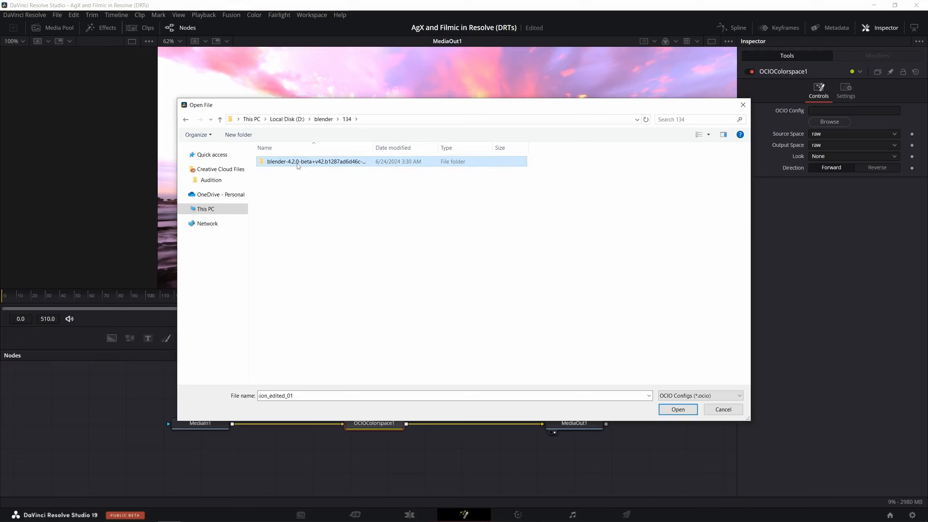
pyautogui.doubleClick(303, 164)
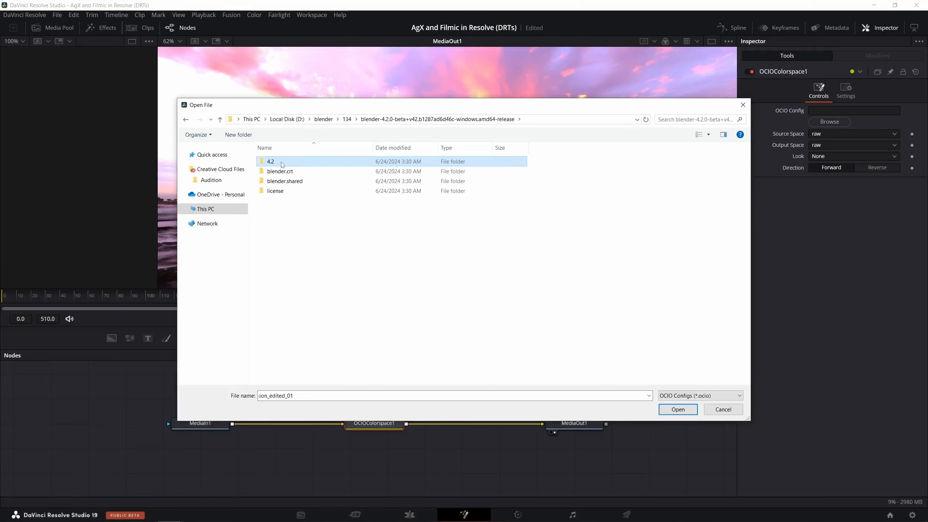
pyautogui.doubleClick(283, 163)
pyautogui.click(275, 164)
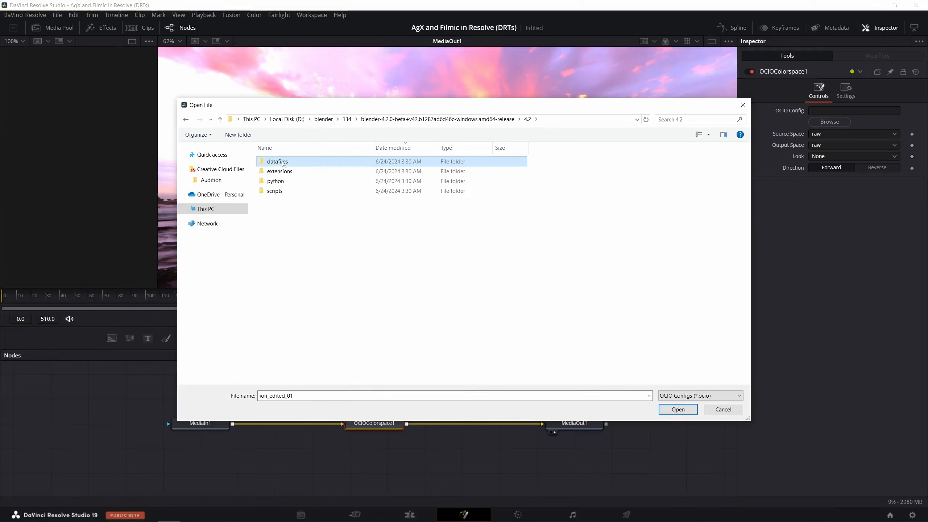
pyautogui.doubleClick(298, 158)
pyautogui.click(313, 173)
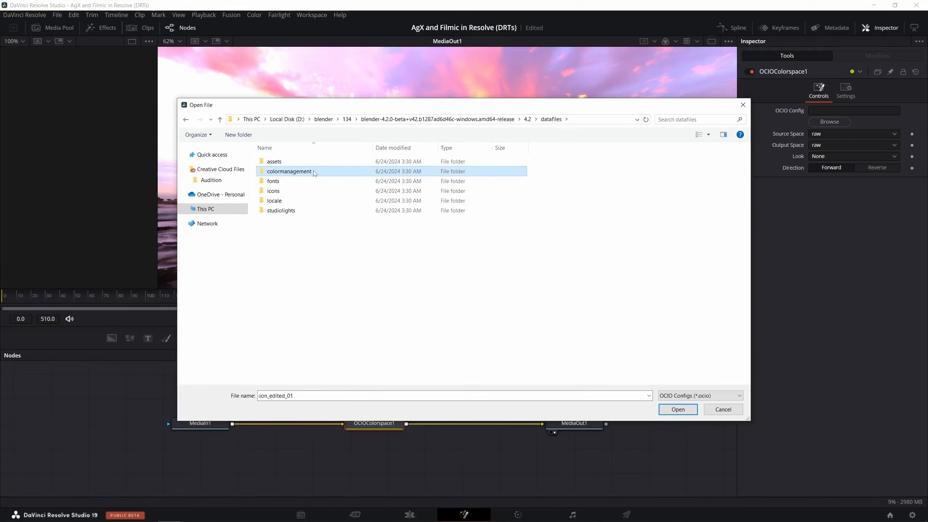
pyautogui.doubleClick(314, 173)
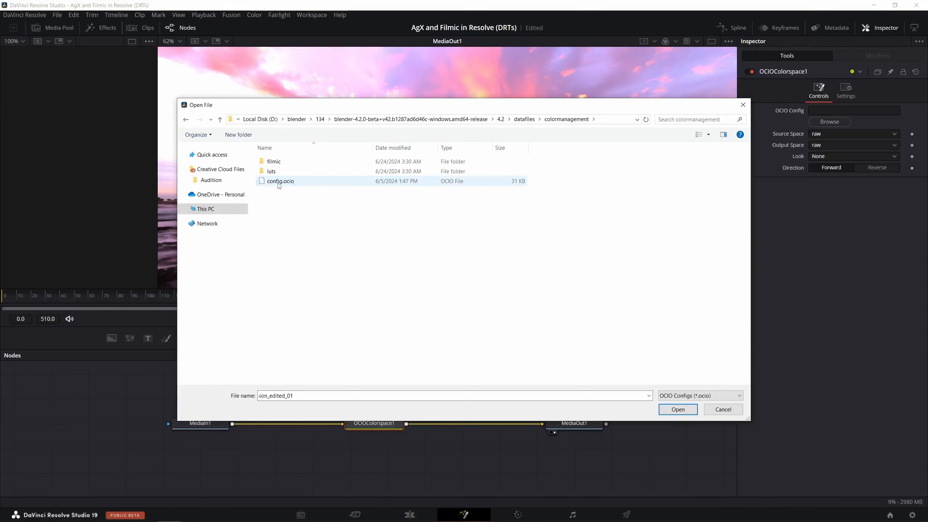
pyautogui.click(280, 183)
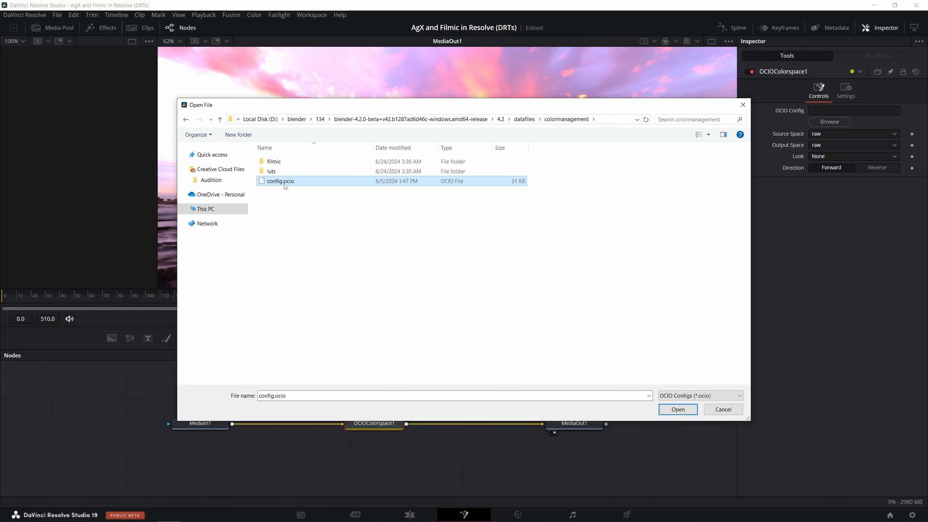
pyautogui.click(676, 410)
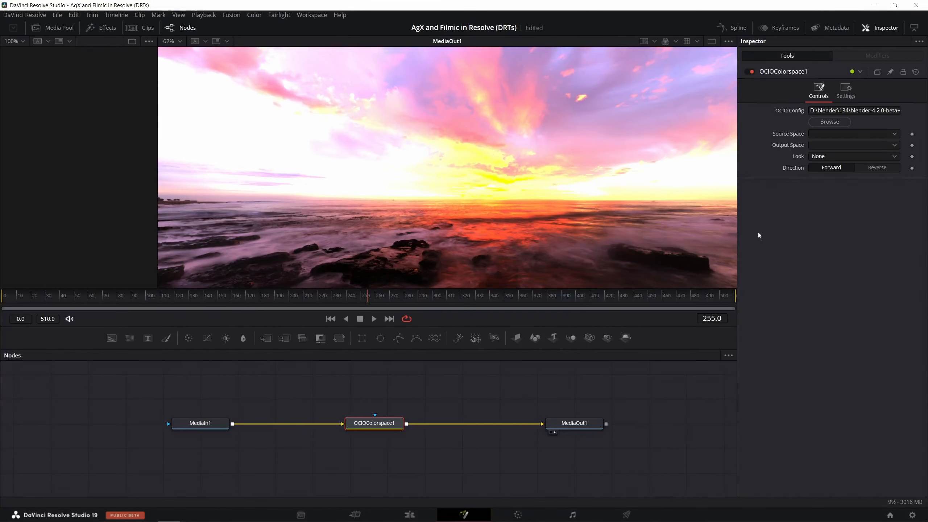
# Look through the source and output color spaces offered by the loaded OCIO config
pyautogui.click(856, 135)
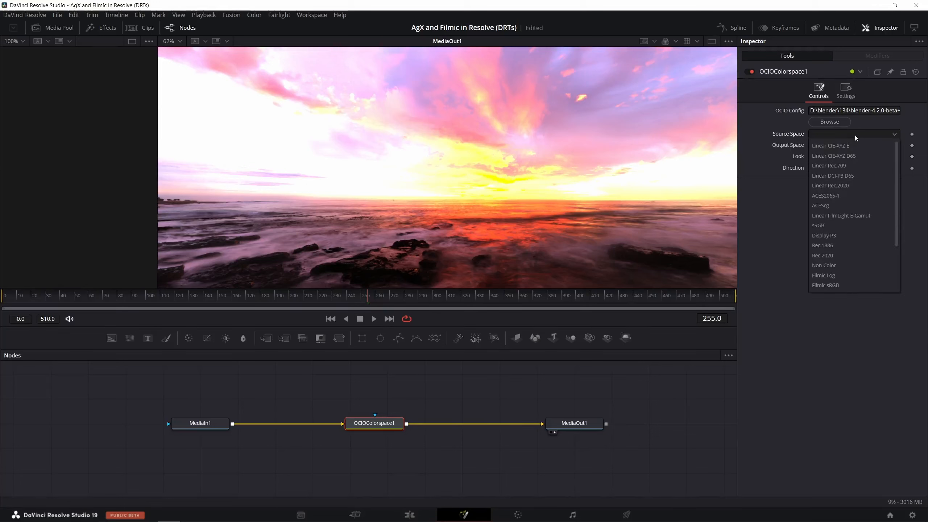
pyautogui.moveTo(895, 151)
pyautogui.mouseDown()
pyautogui.moveTo(896, 197)
pyautogui.moveTo(906, 182)
pyautogui.moveTo(902, 145)
pyautogui.mouseUp()
pyautogui.click(893, 132)
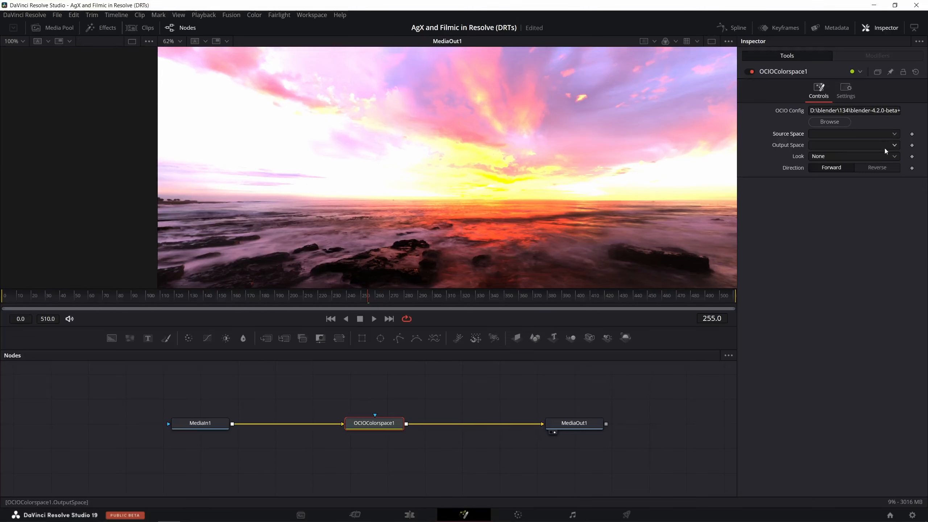
pyautogui.click(886, 145)
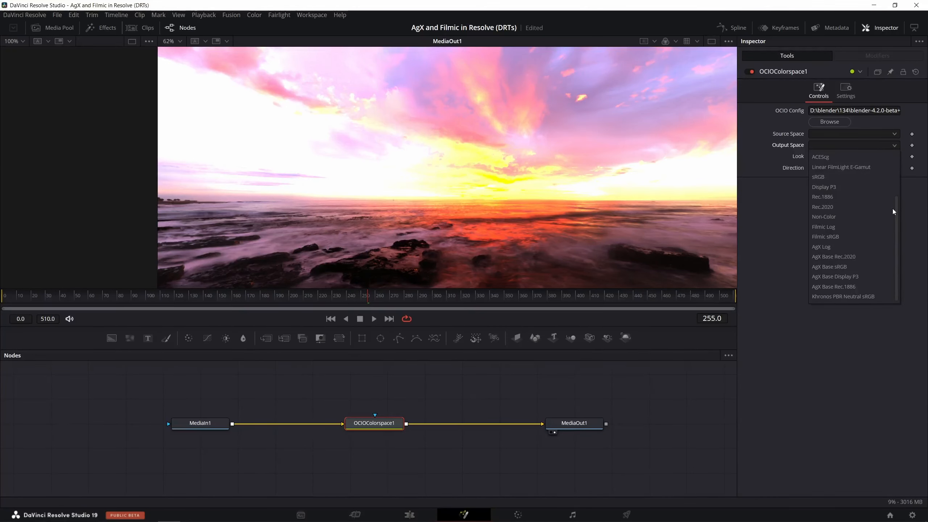
pyautogui.scroll(-2, 893, 209)
pyautogui.click(891, 134)
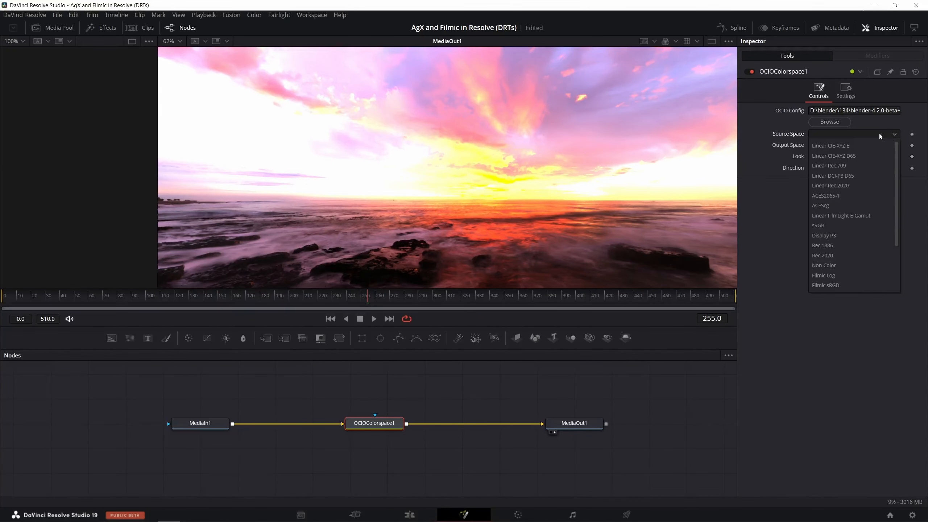
pyautogui.click(841, 133)
# Set the OCIO Colorspace node's source space to Linear Rec.709 and its output space to AgX Base sRGB
pyautogui.click(841, 134)
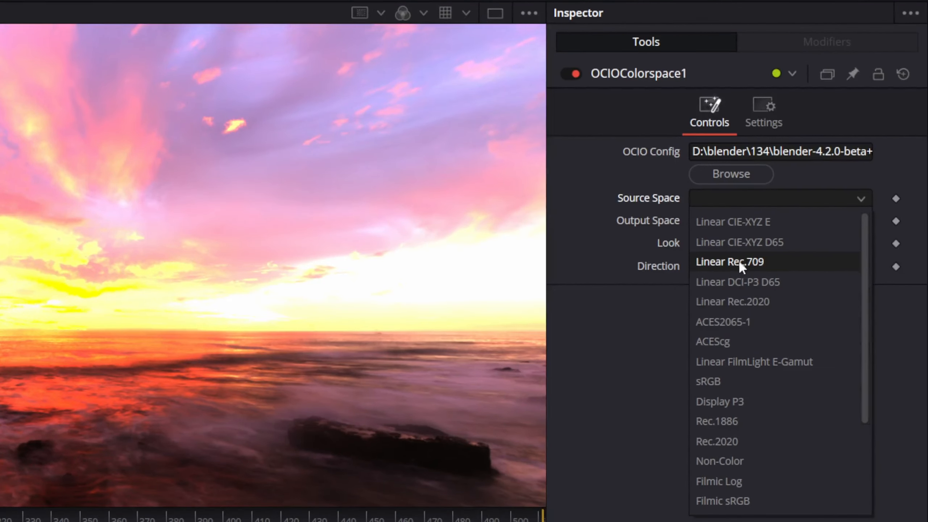
pyautogui.click(745, 260)
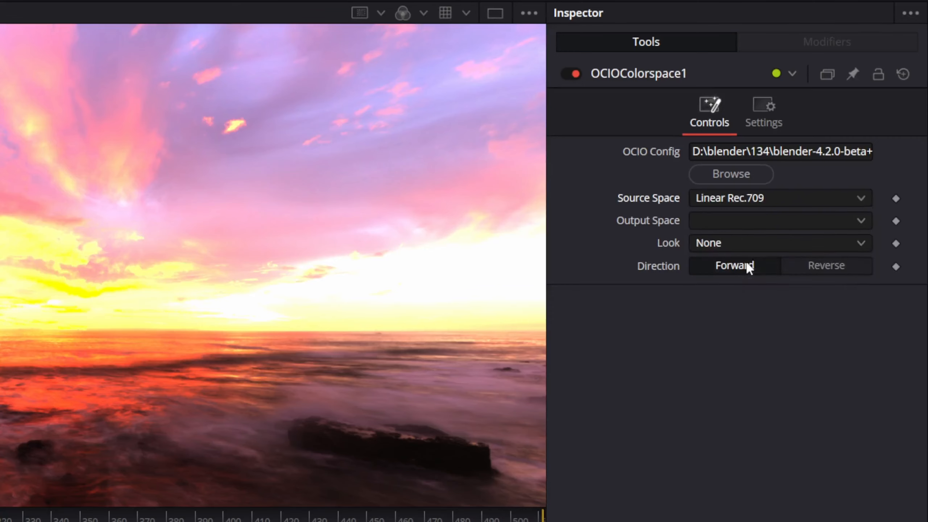
pyautogui.click(723, 221)
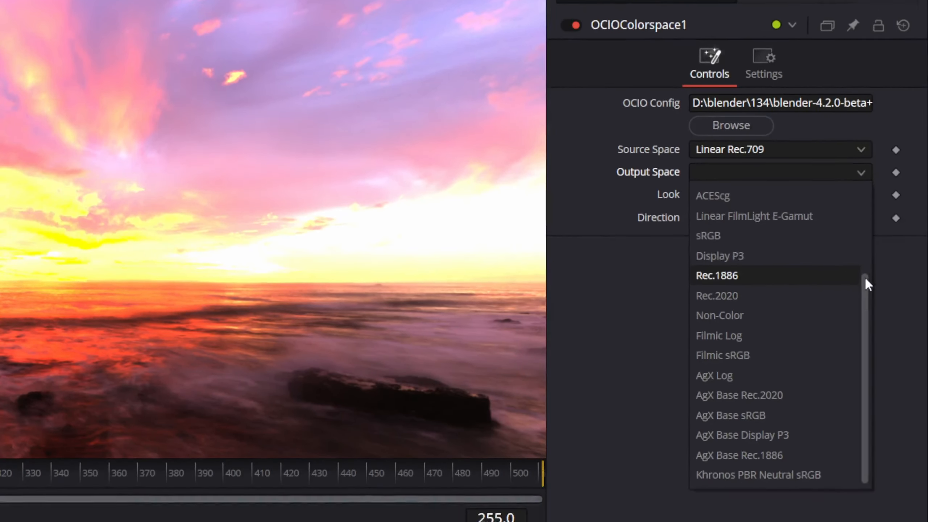
pyautogui.moveTo(864, 335); pyautogui.dragTo(856, 363)
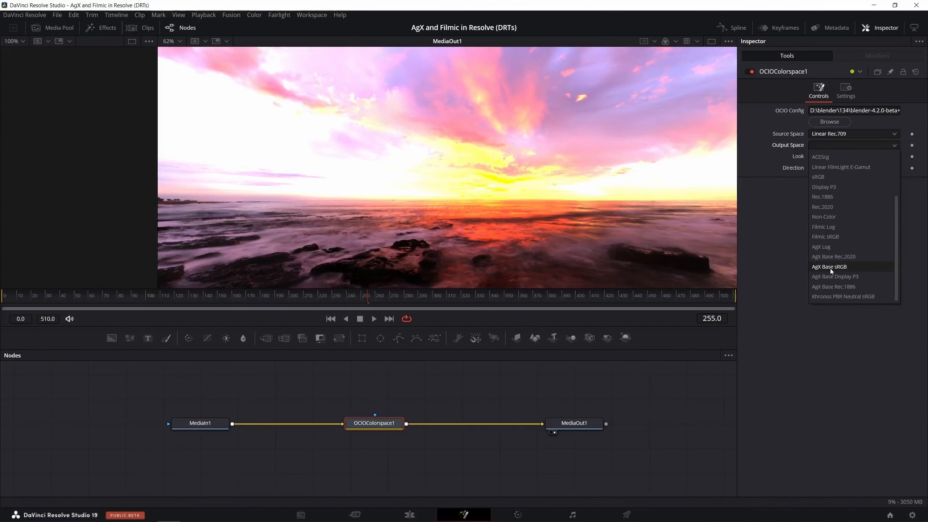
pyautogui.click(832, 269)
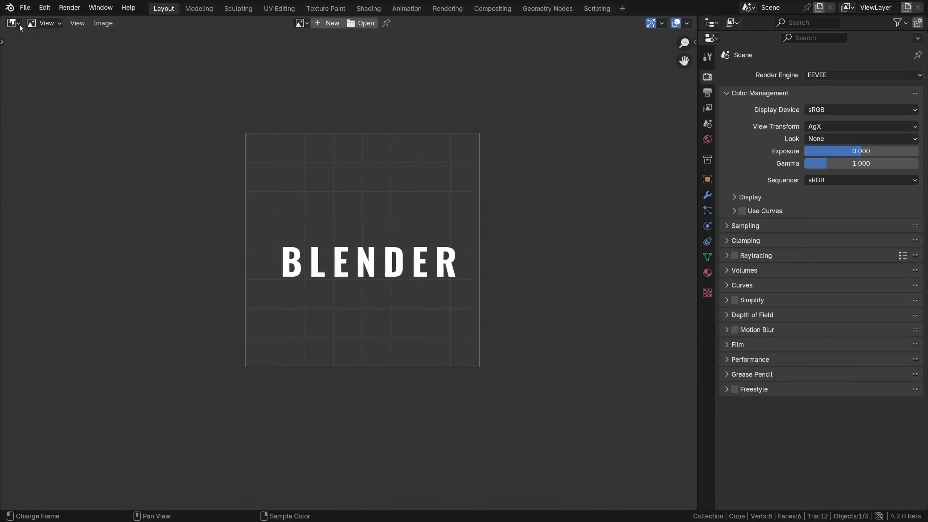
# Switch to Blender, use the Image Editor as the main area, and load sunset_01.exr from the file manager into it
pyautogui.click(13, 24)
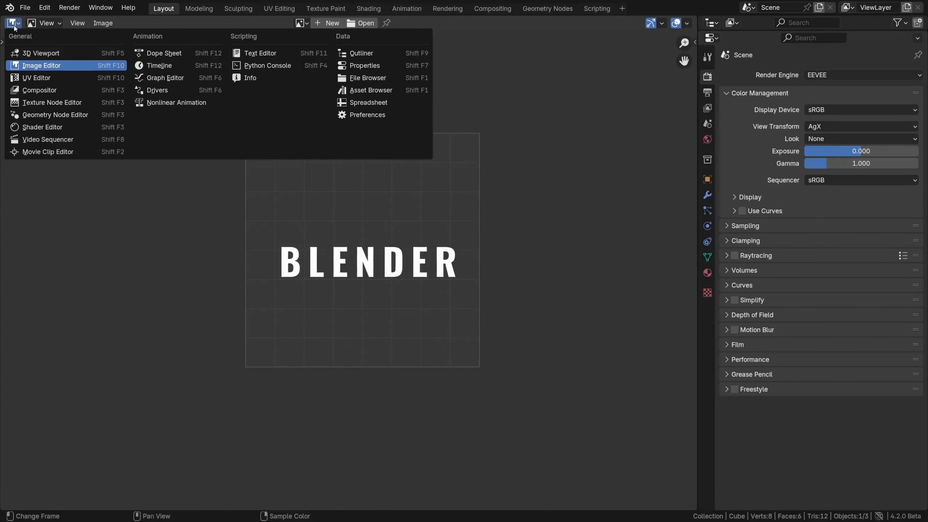
pyautogui.click(33, 66)
pyautogui.hotkey('alt', 'Tab')
pyautogui.moveTo(333, 156); pyautogui.dragTo(360, 292)
pyautogui.hotkey('alt', 'Tab')
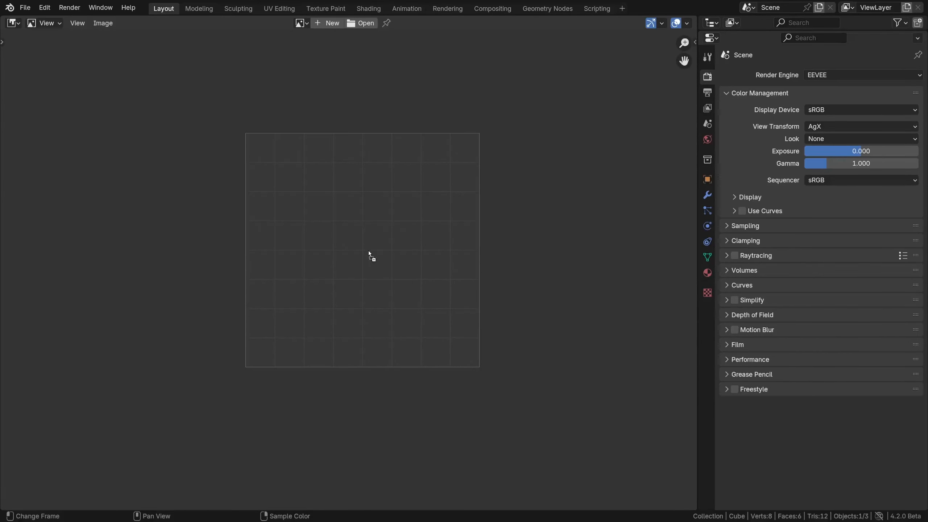
pyautogui.moveTo(369, 252); pyautogui.dragTo(356, 255)
pyautogui.scroll(-5, 369, 251)
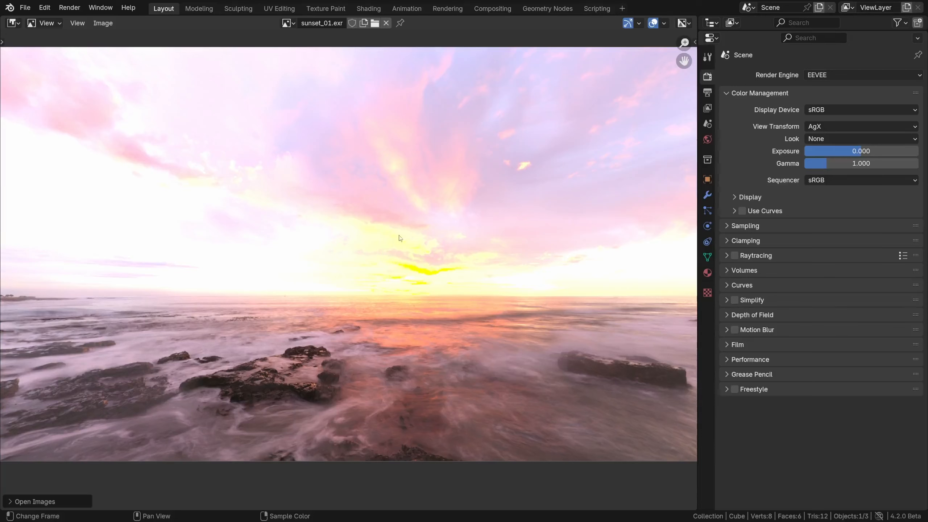
# Show the image properties of sunset_01.exr in the Image Editor's sidebar and enable View as Render
pyautogui.click(695, 42)
pyautogui.click(690, 70)
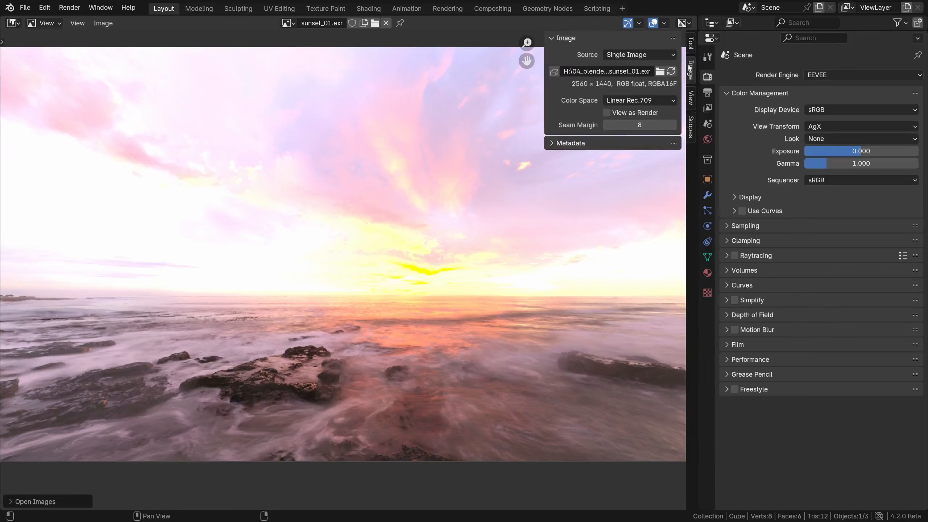
pyautogui.click(630, 113)
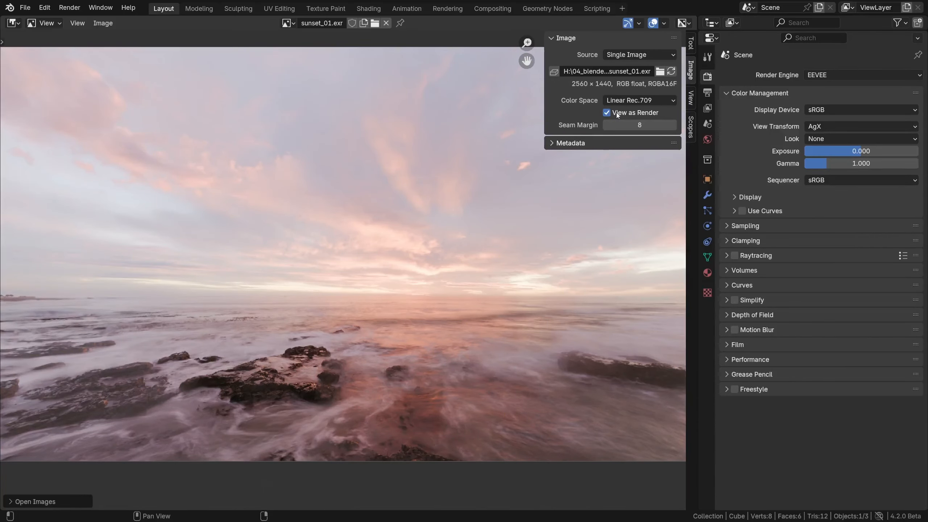
# Hide the Image Editor's sidebar and choose AgX as the scene's view transform, with exposure at 0.000
pyautogui.moveTo(544, 66); pyautogui.dragTo(688, 74)
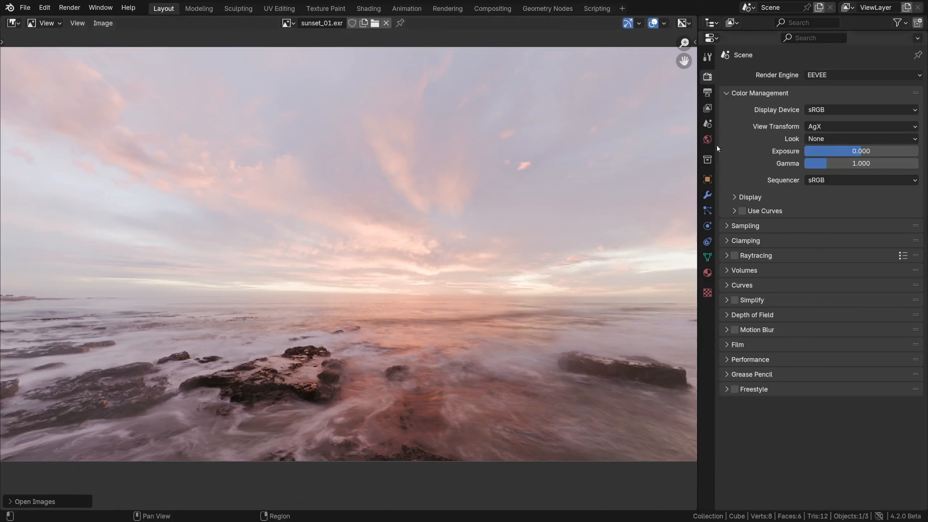
pyautogui.click(813, 127)
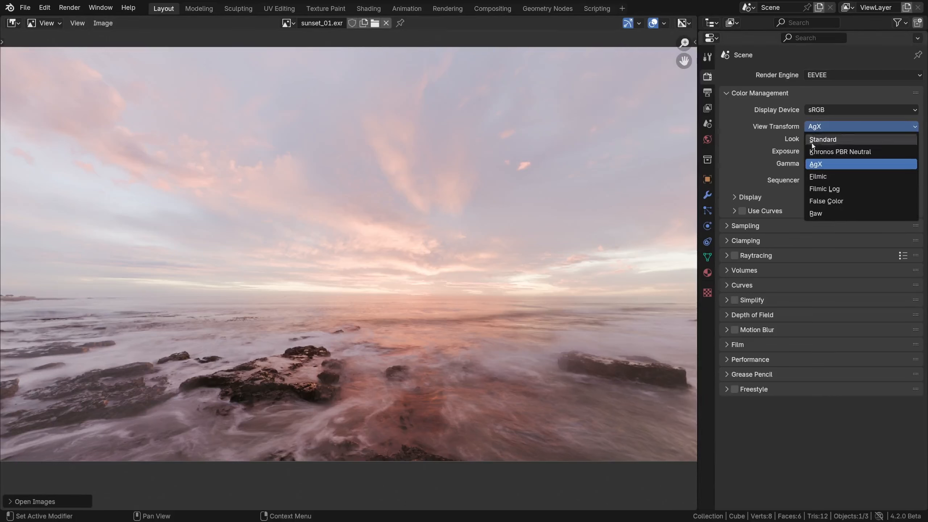
pyautogui.click(820, 165)
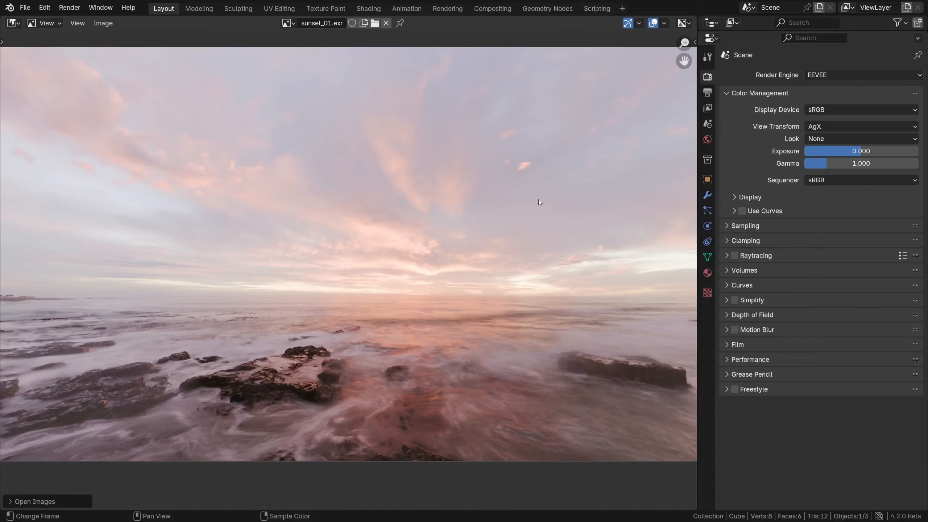
pyautogui.moveTo(863, 151)
pyautogui.mouseDown()
pyautogui.moveTo(834, 151)
pyautogui.moveTo(872, 150)
pyautogui.moveTo(856, 150)
pyautogui.mouseUp()
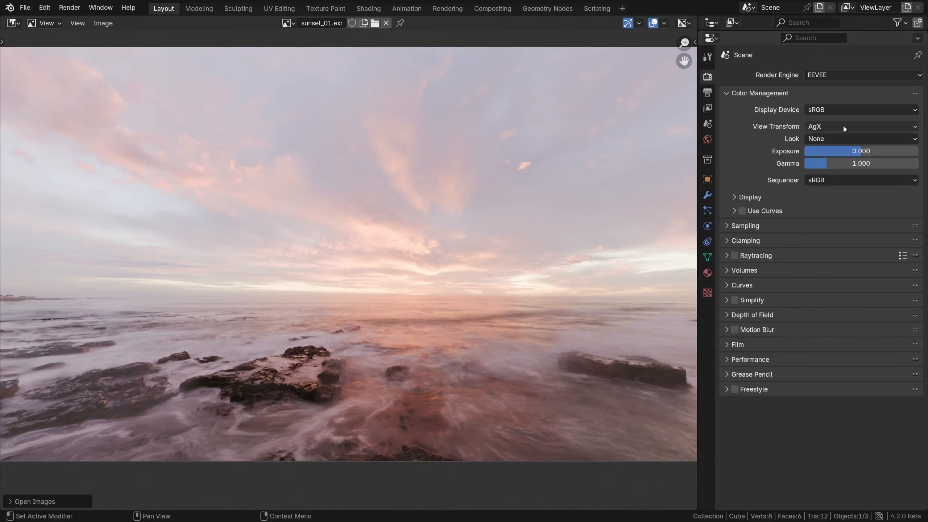
# Try the Punchy and Very High Contrast looks on the AgX view transform, and return the look to None
pyautogui.click(839, 139)
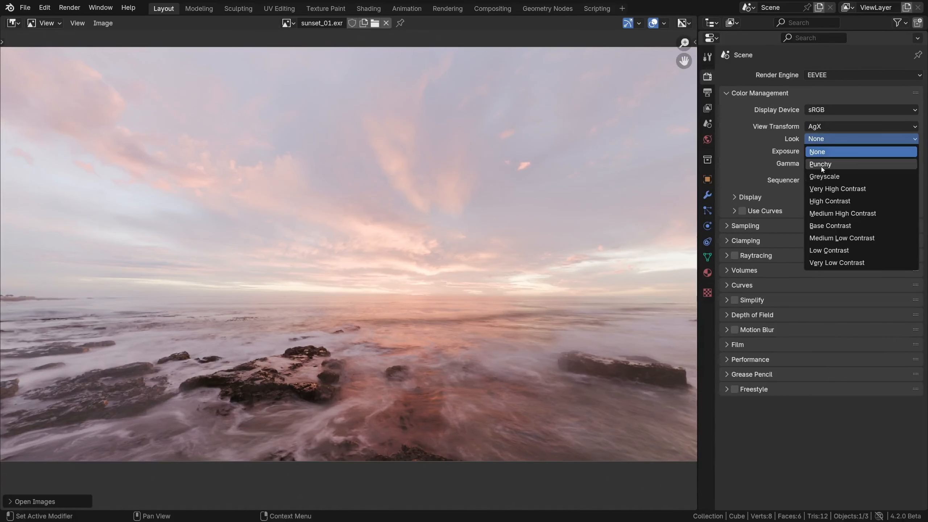
pyautogui.click(821, 167)
pyautogui.click(824, 139)
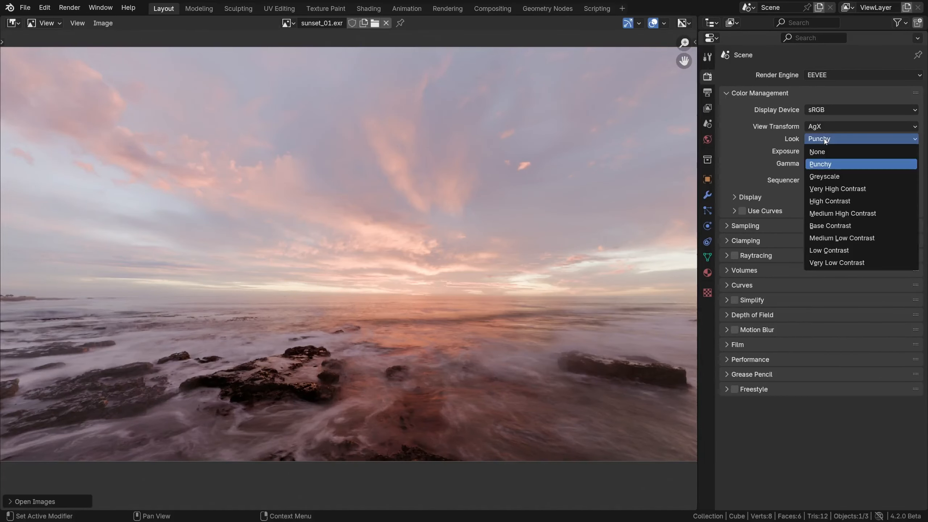
pyautogui.click(821, 189)
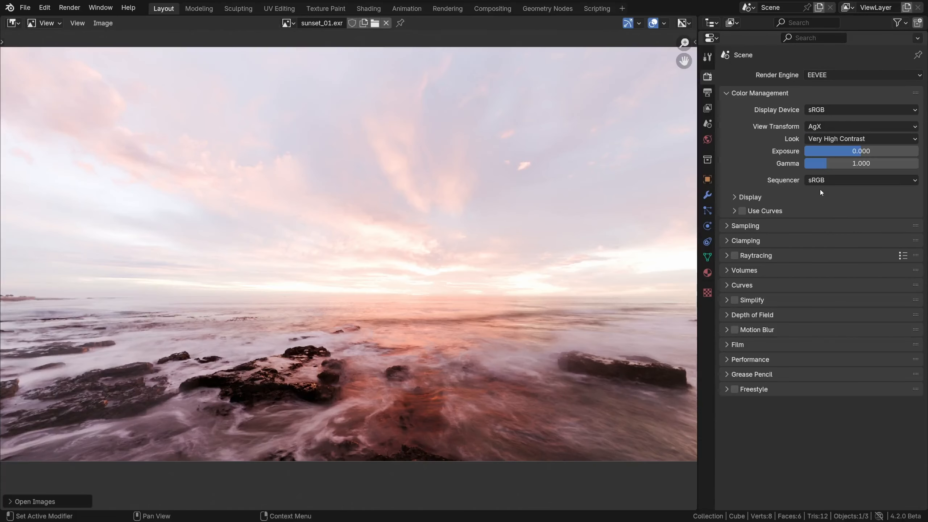
pyautogui.click(836, 142)
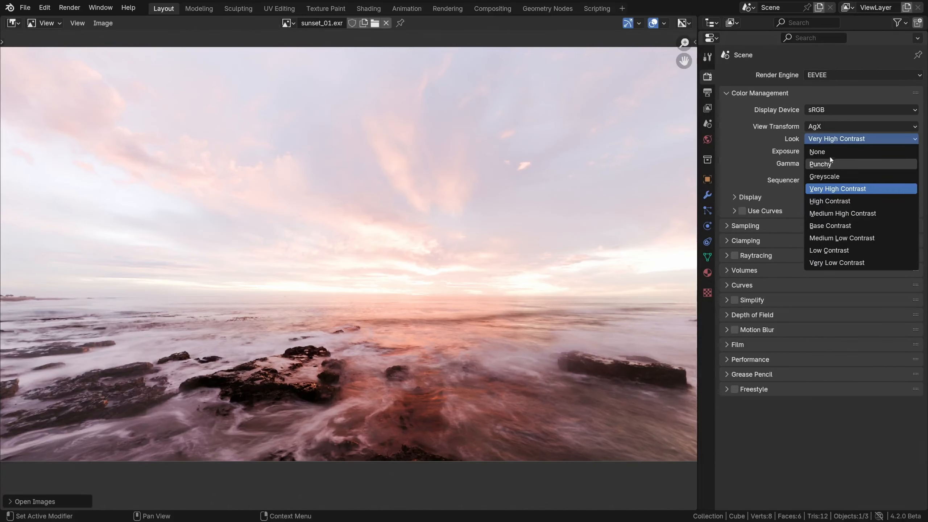
pyautogui.click(830, 154)
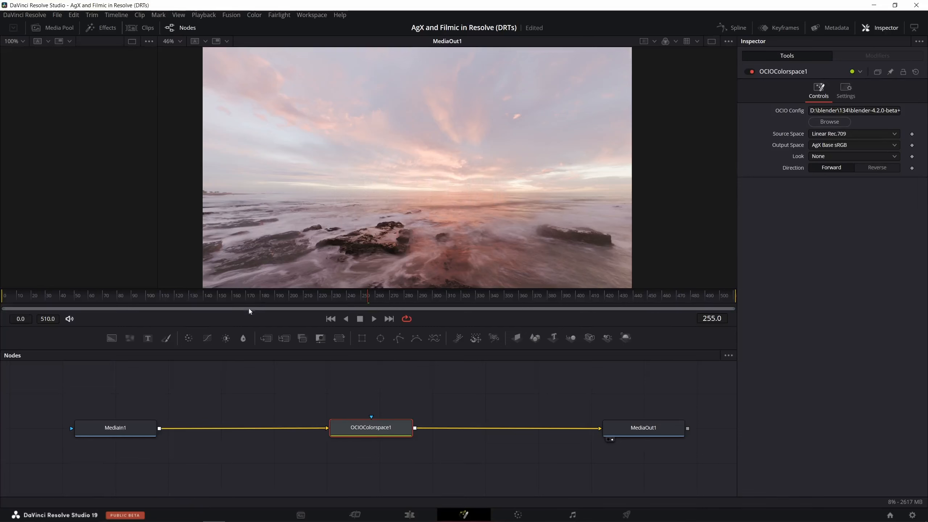
# Switch to DaVinci Resolve, insert a Color Gain node between MediaIn1 and OCIOColorspace1, and lock its R/G/B channels together
pyautogui.click(124, 429)
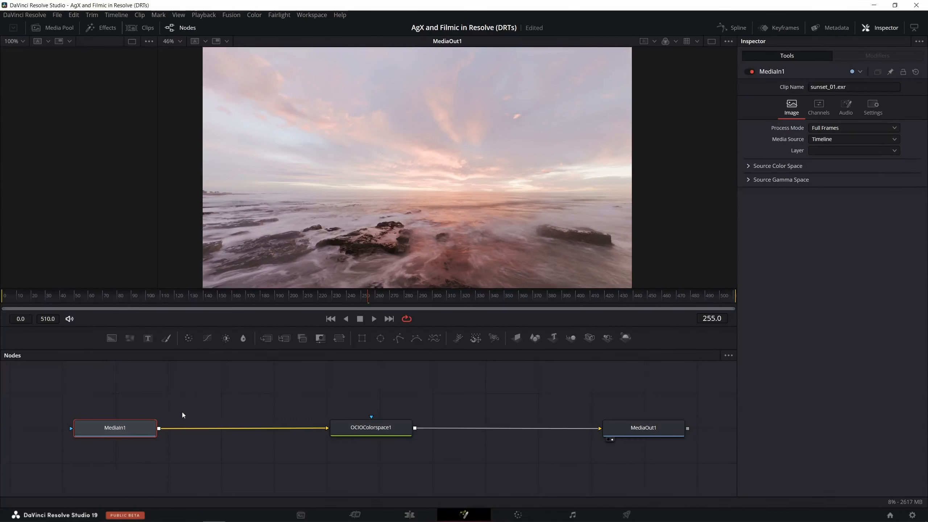
pyautogui.hotkey('shift', 'space')
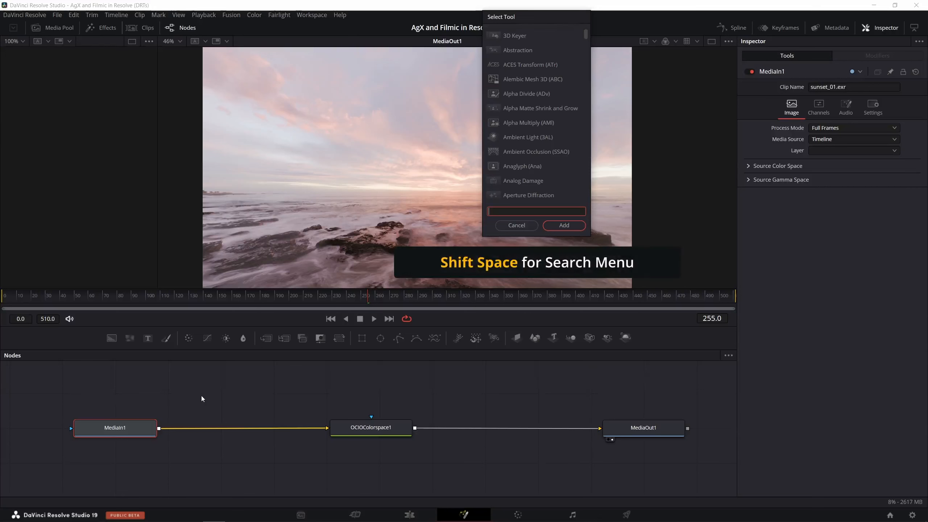
pyautogui.write('gain')
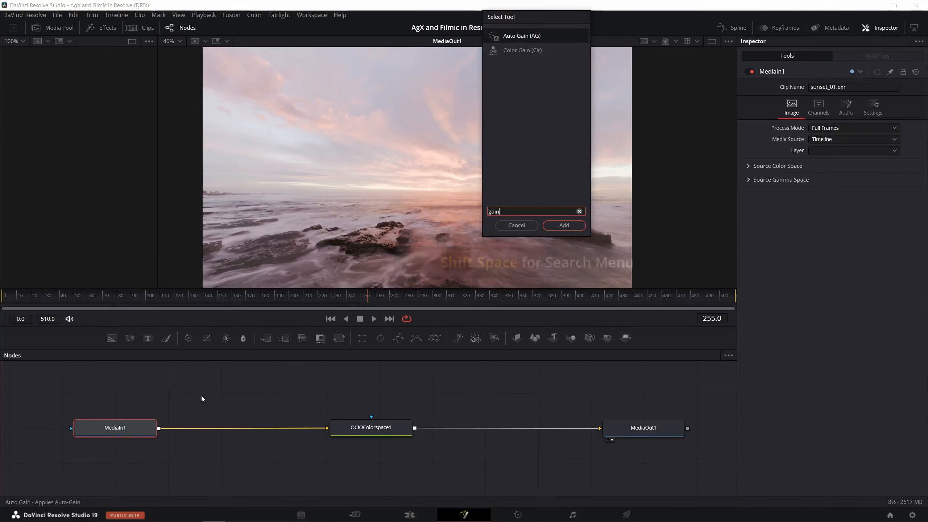
pyautogui.click(514, 50)
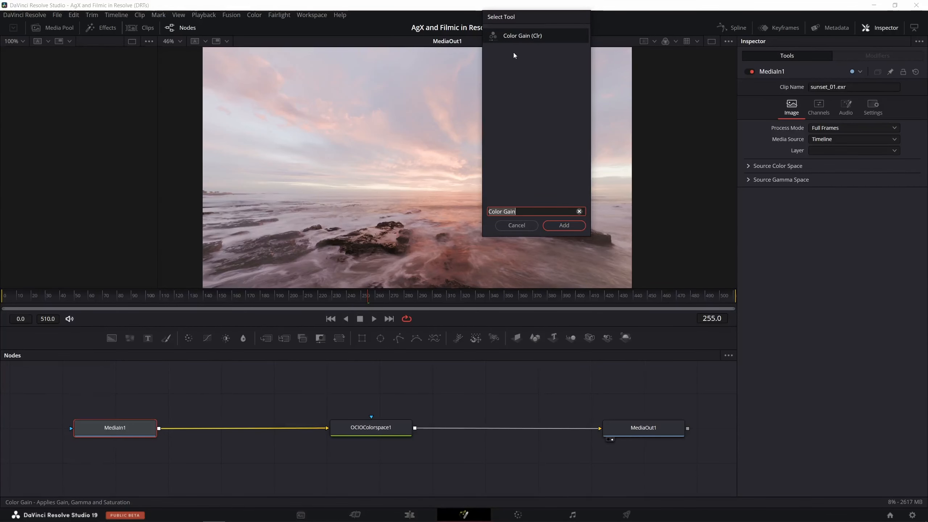
pyautogui.click(564, 226)
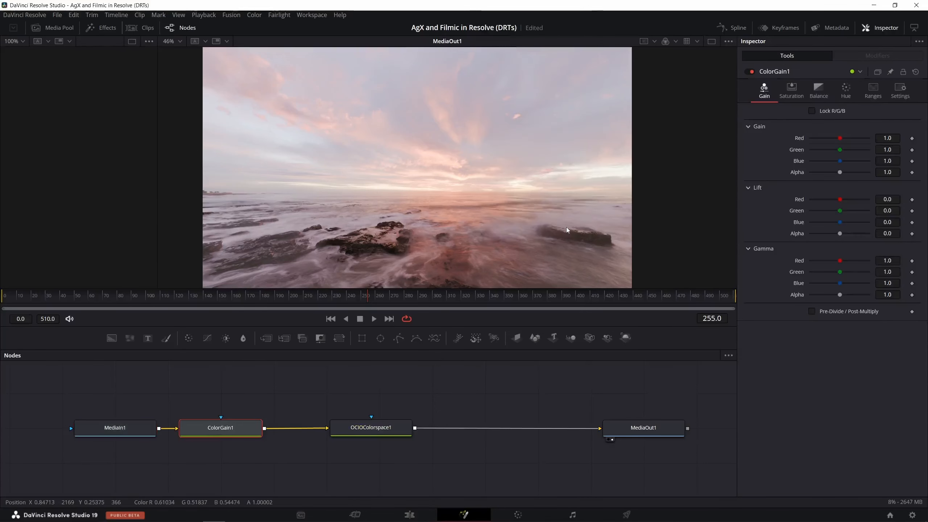
pyautogui.click(812, 112)
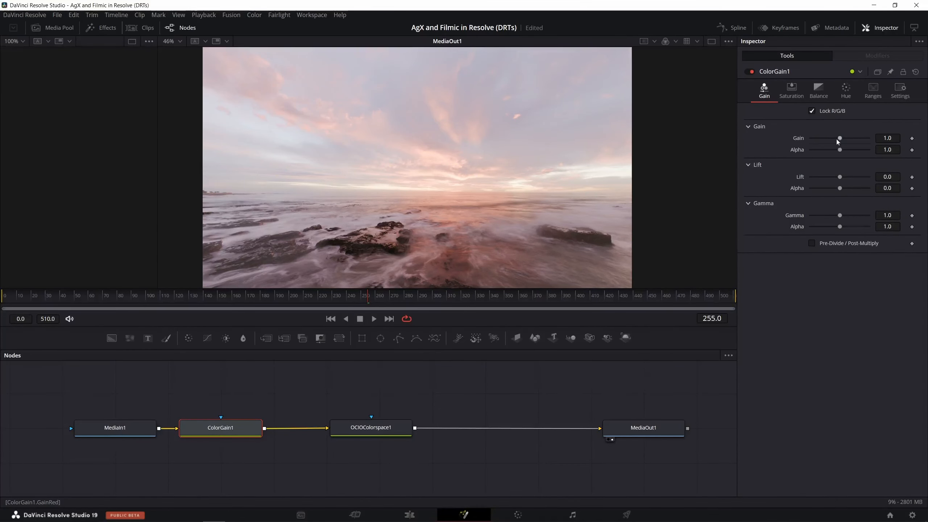
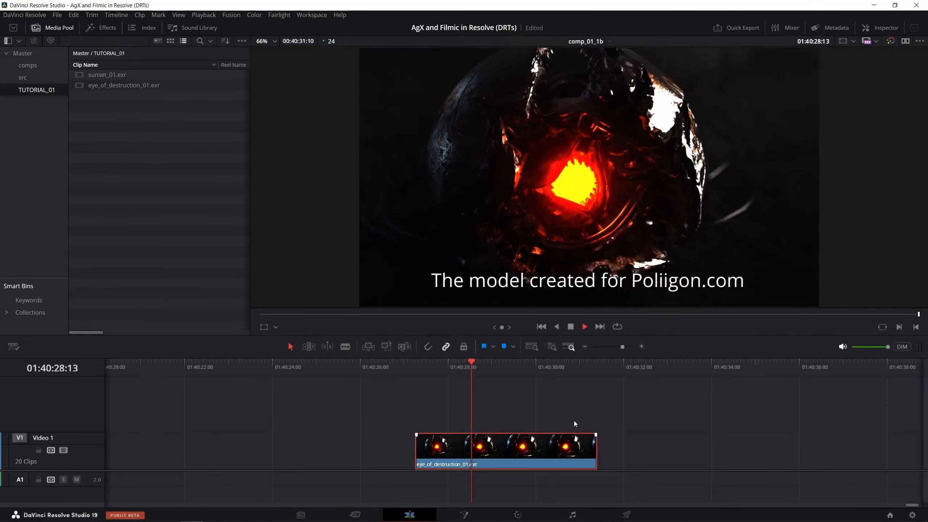
# Open the eye_of_destruction_01.exr clip on the Color page, park playback at 01:40:29:21, and shift node 01 slightly
pyautogui.press('space')
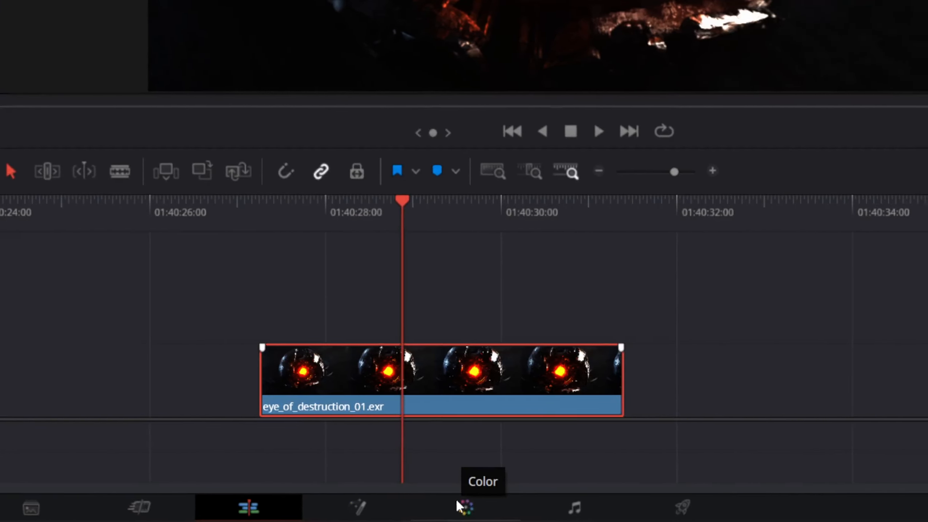
pyautogui.click(463, 508)
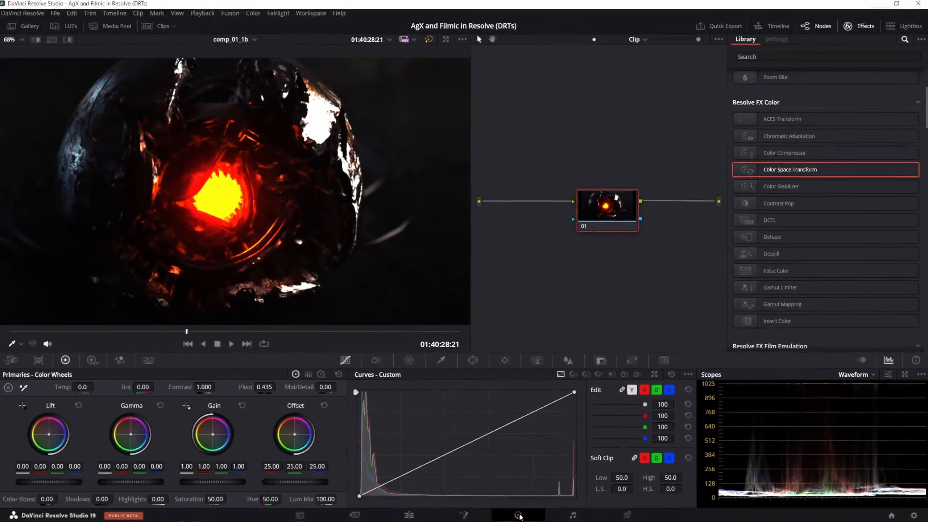
pyautogui.press('space')
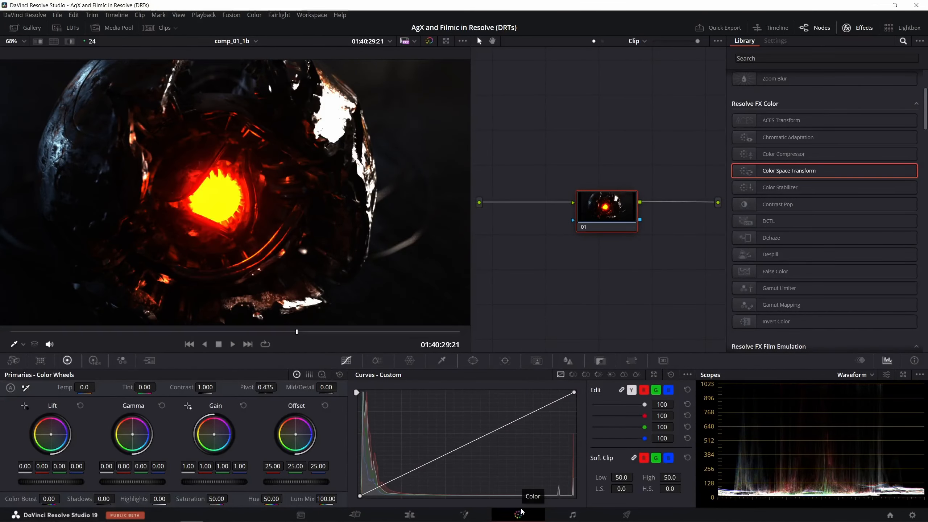
pyautogui.moveTo(592, 216); pyautogui.dragTo(575, 216)
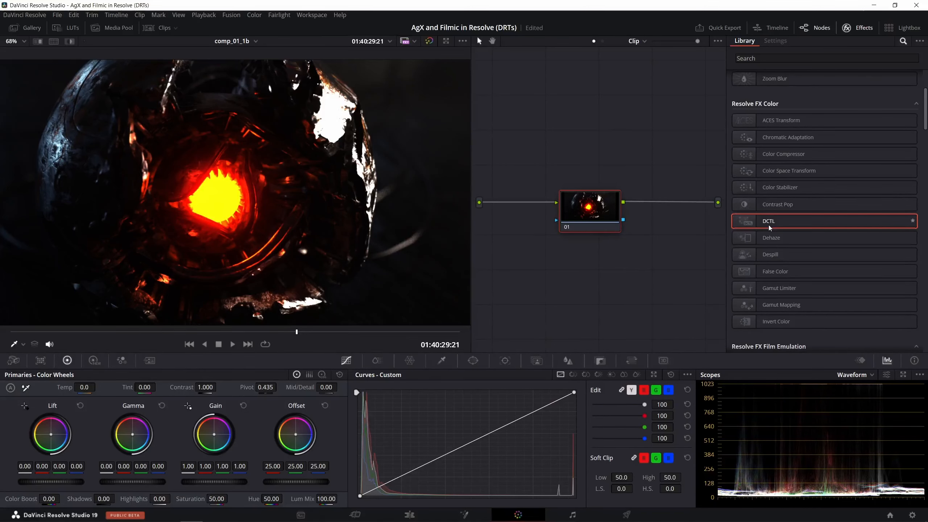
# Apply the DCTL effect from the Resolve FX Color library to node 01 and look through its list of available scripts
pyautogui.click(869, 31)
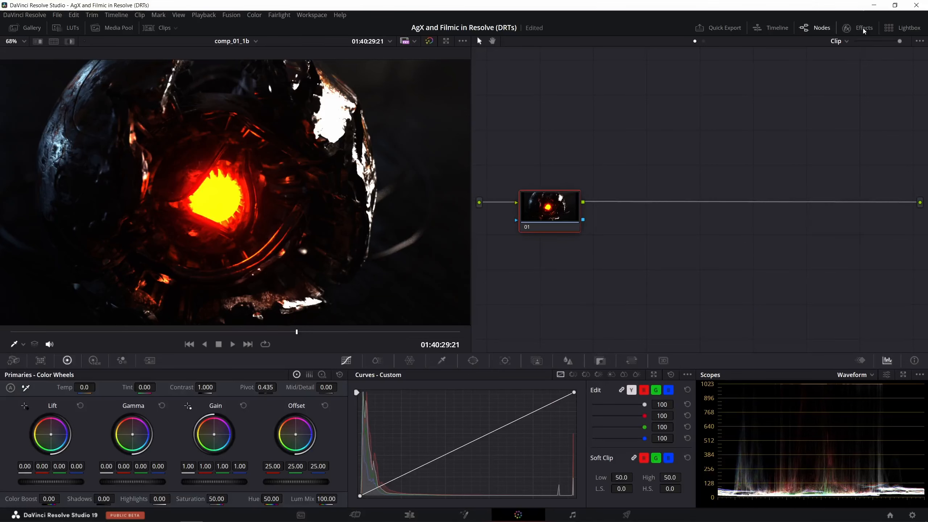
pyautogui.click(862, 28)
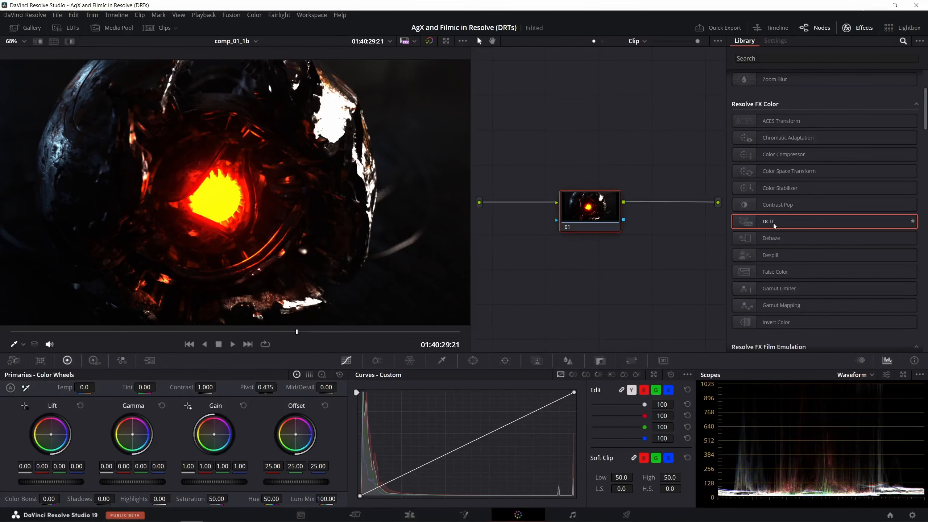
pyautogui.moveTo(773, 223); pyautogui.dragTo(599, 213)
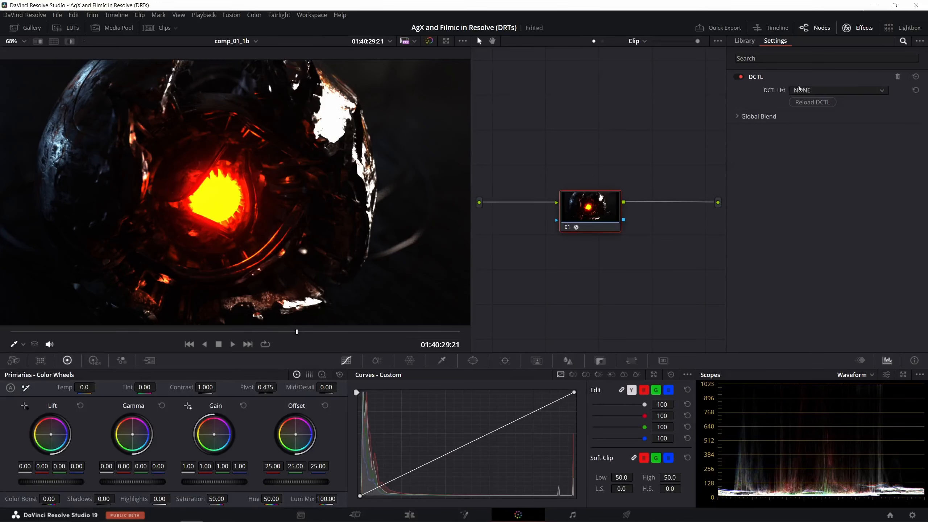
pyautogui.click(811, 92)
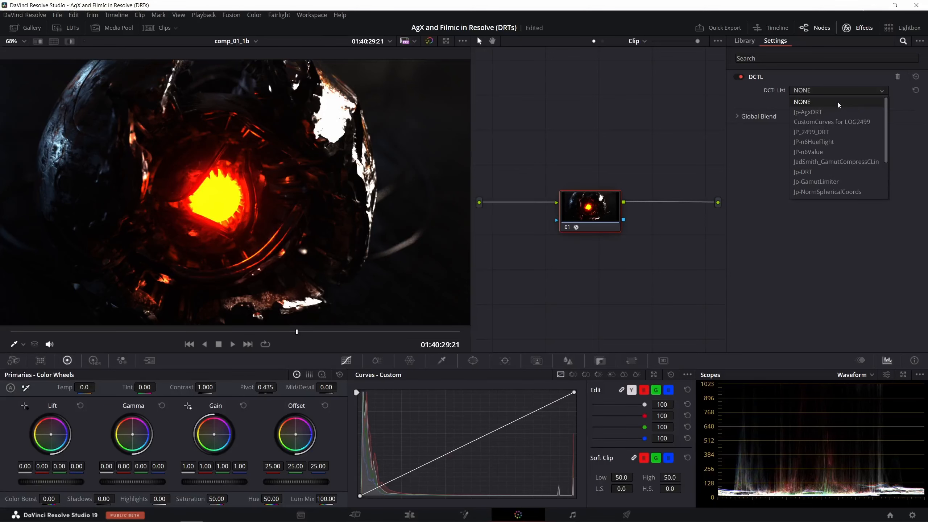
pyautogui.click(823, 90)
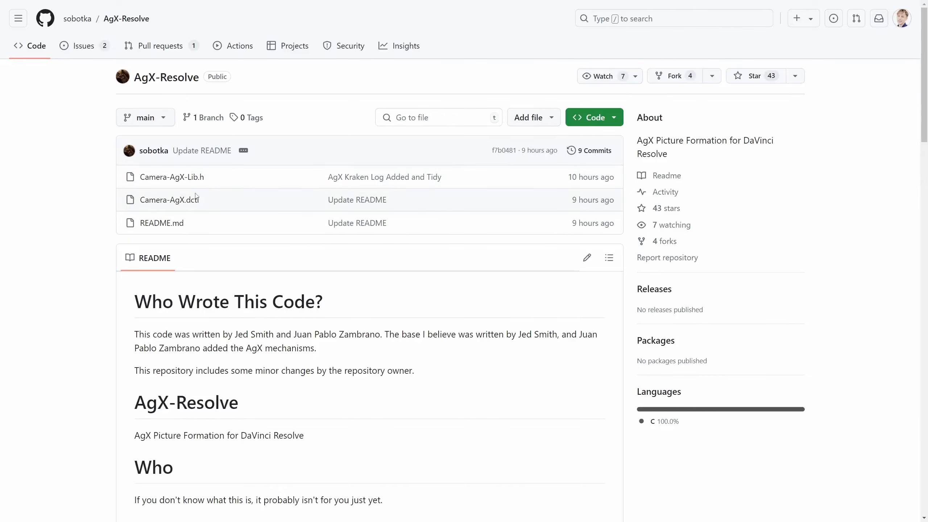
# Switch to the AgX-Resolve repository on GitHub and examine Camera-AgX-Lib.h, Camera-AgX.dctl and the code download options
pyautogui.moveTo(207, 202); pyautogui.dragTo(151, 186)
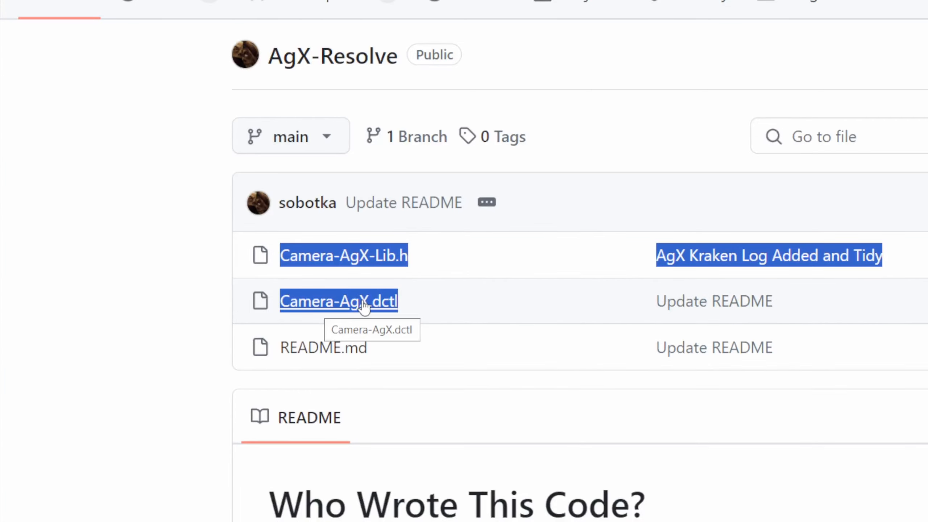
pyautogui.click(698, 202)
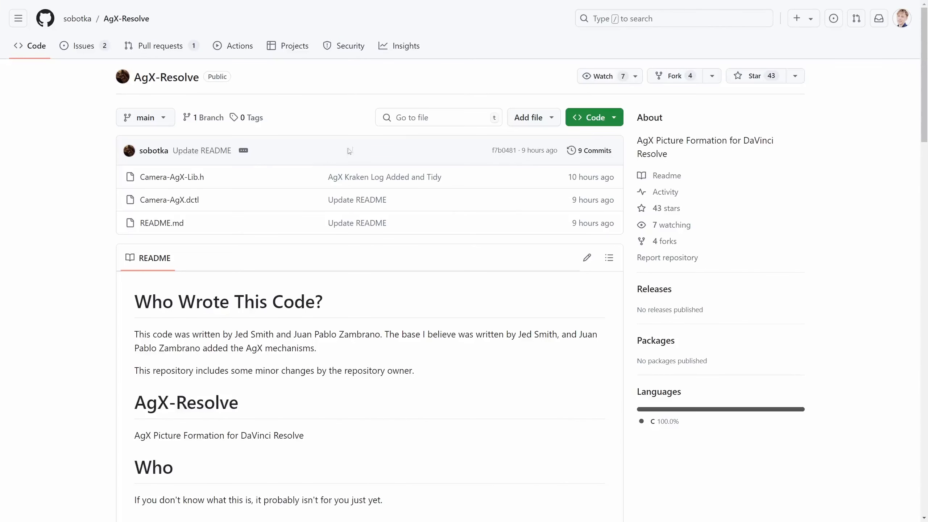
pyautogui.click(599, 118)
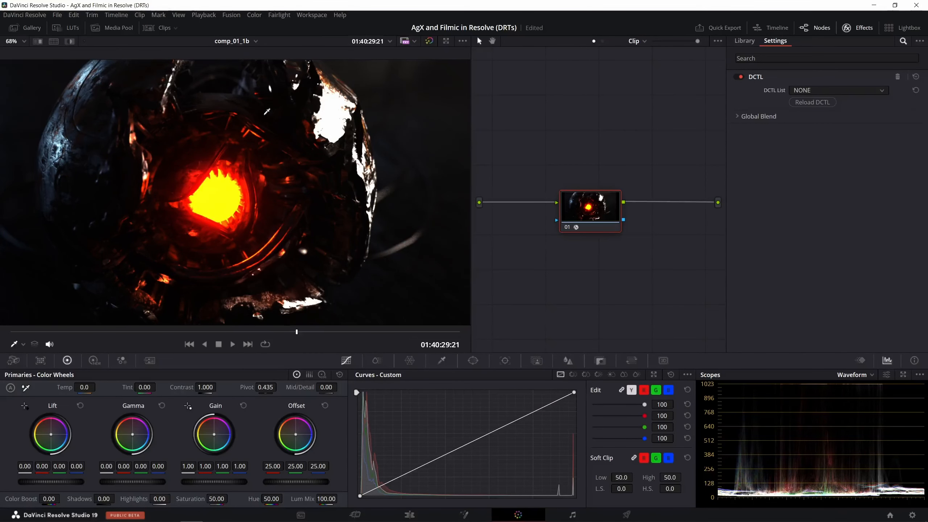
# Open Resolve's LUT folder in the file manager from the LUT browser and check its AgX subfolder for the Camera-AgX files
pyautogui.click(74, 30)
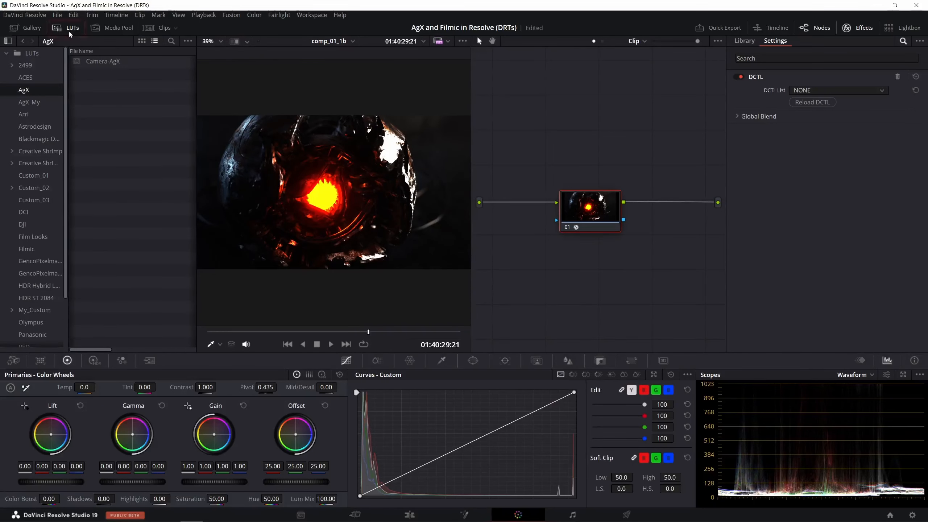
pyautogui.click(34, 54)
pyautogui.rightClick(33, 54)
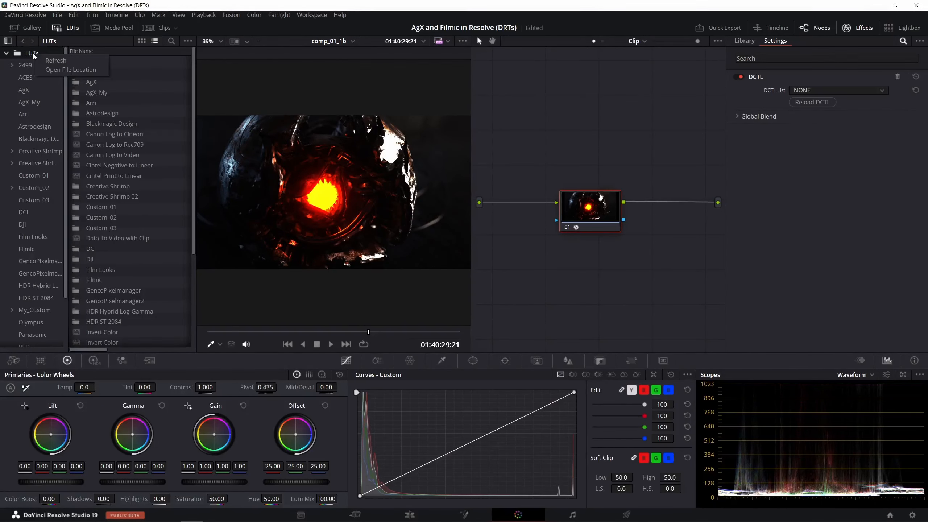
pyautogui.click(66, 69)
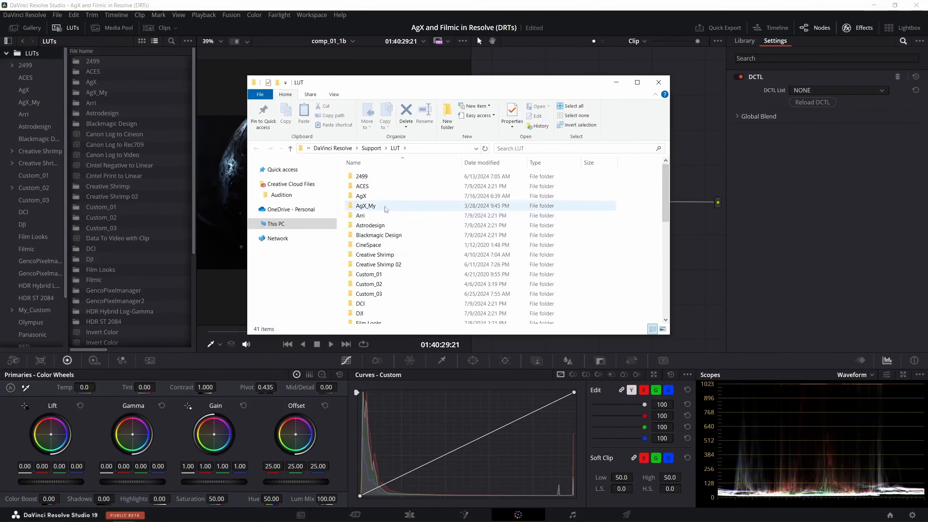
pyautogui.click(364, 198)
pyautogui.doubleClick(364, 198)
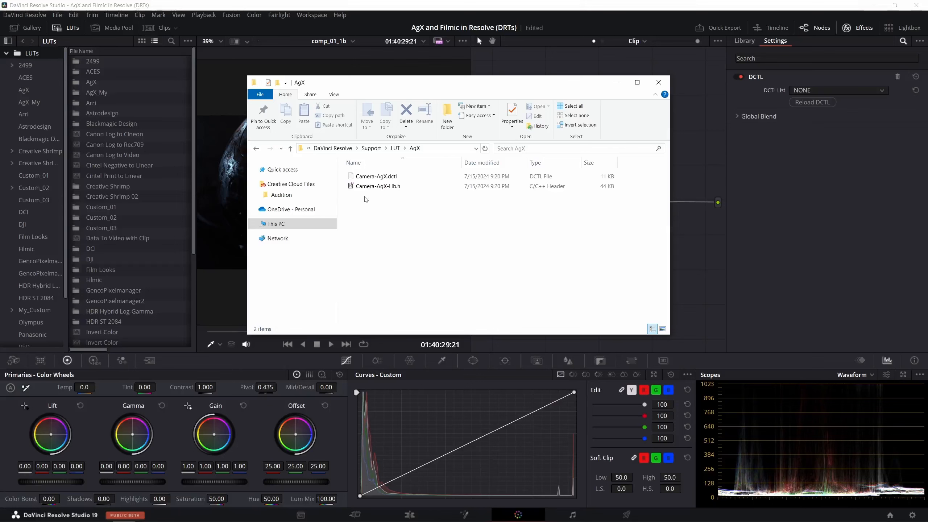
pyautogui.click(379, 178)
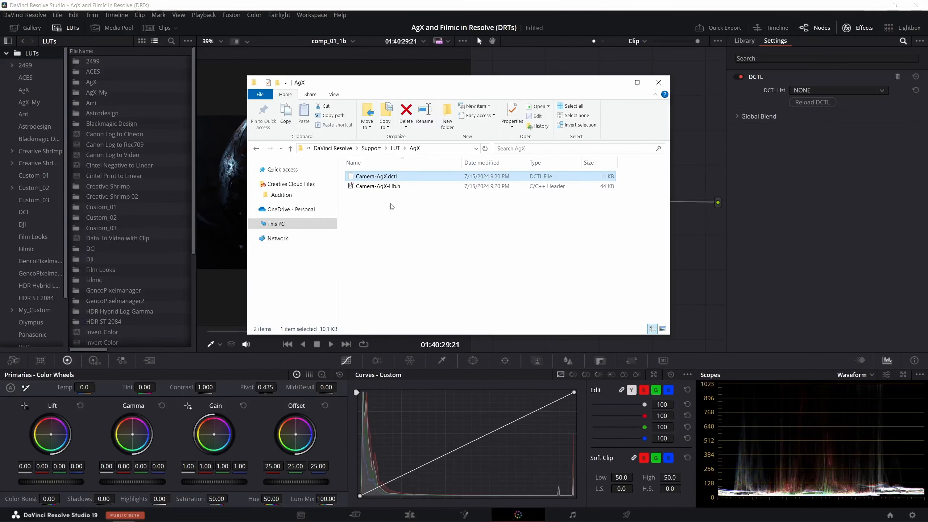
pyautogui.click(616, 82)
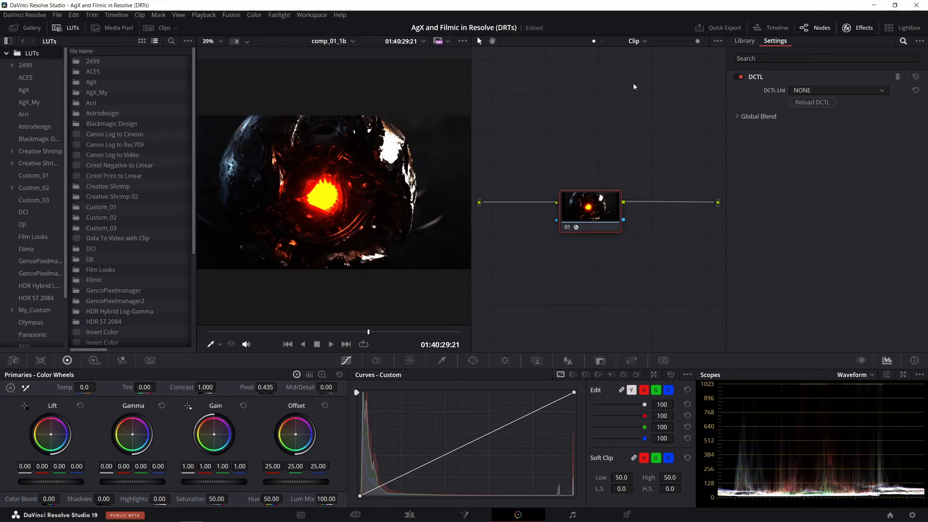
# Load the Camera-AgX script in node 01's DCTL effect
pyautogui.click(803, 101)
pyautogui.click(819, 91)
pyautogui.moveTo(886, 117); pyautogui.dragTo(883, 161)
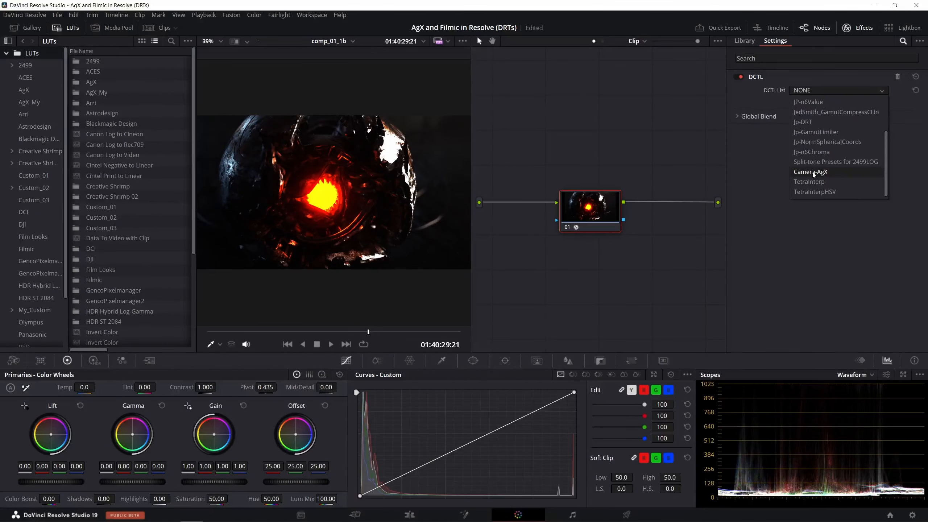
pyautogui.click(812, 172)
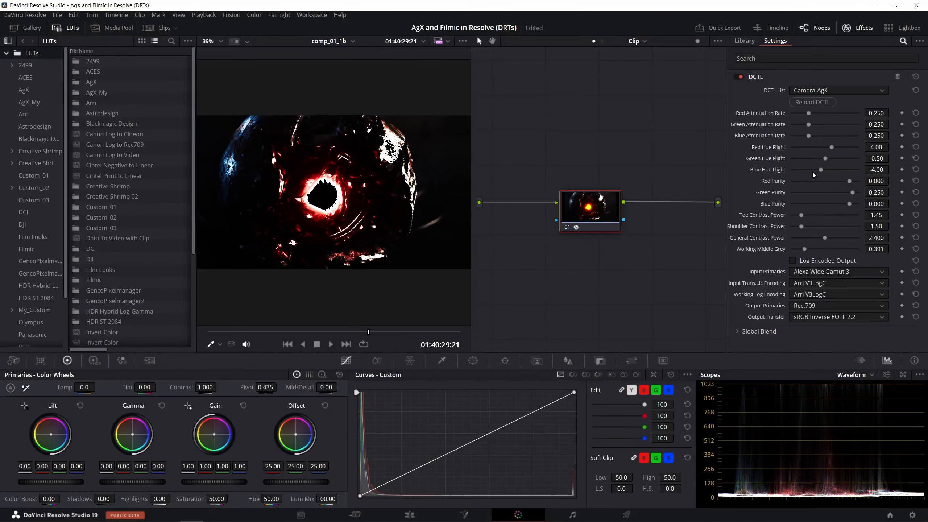
# Label node 01 as DCTL - AGX and look through its Input Primaries options
pyautogui.rightClick(602, 204)
pyautogui.click(618, 224)
pyautogui.press('Return')
pyautogui.click(813, 272)
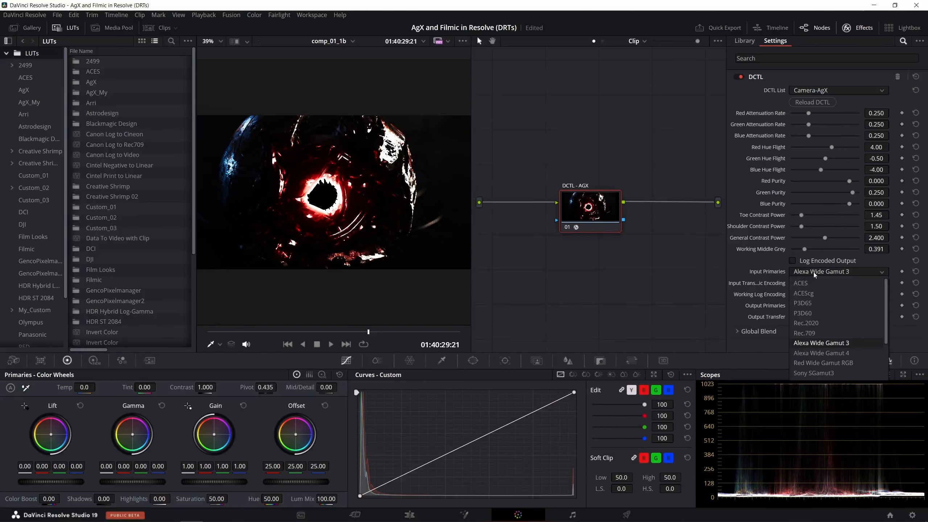
pyautogui.click(813, 273)
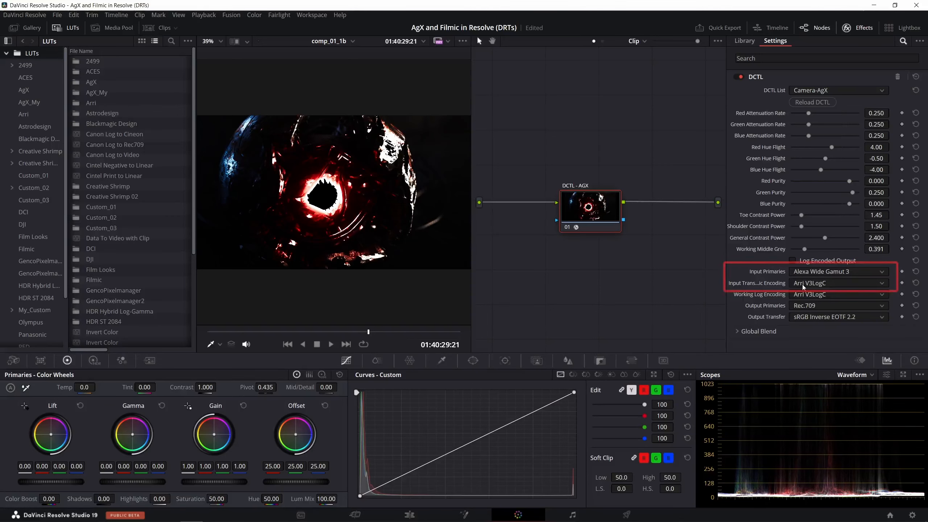
# Make room before the DCTL - AGX node and insert a new corrector node on its incoming connection
pyautogui.moveTo(598, 227); pyautogui.dragTo(662, 228)
pyautogui.rightClick(516, 219)
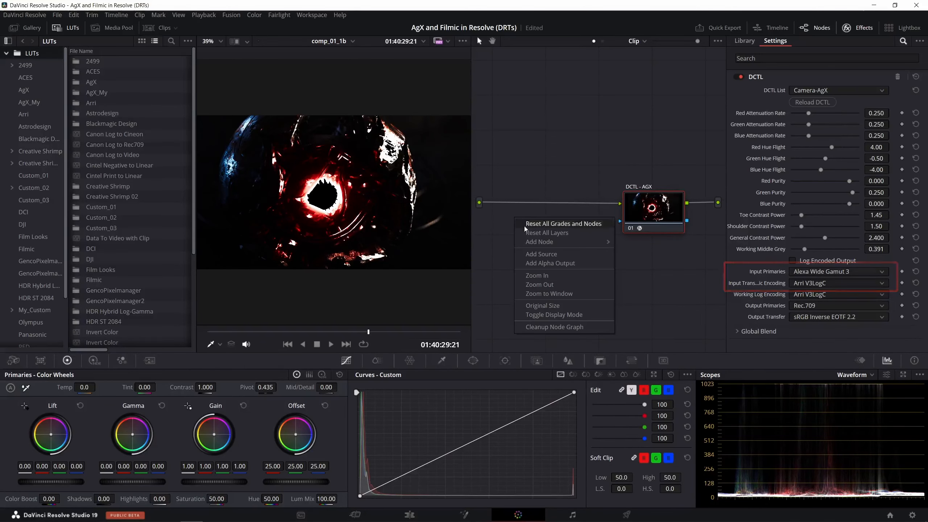
pyautogui.moveTo(531, 244)
pyautogui.click(625, 241)
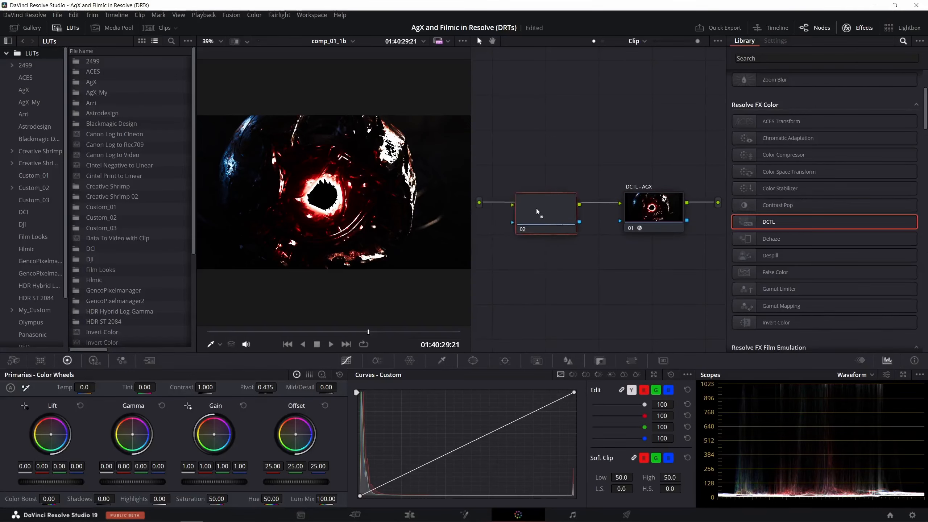
pyautogui.moveTo(541, 207); pyautogui.dragTo(543, 210)
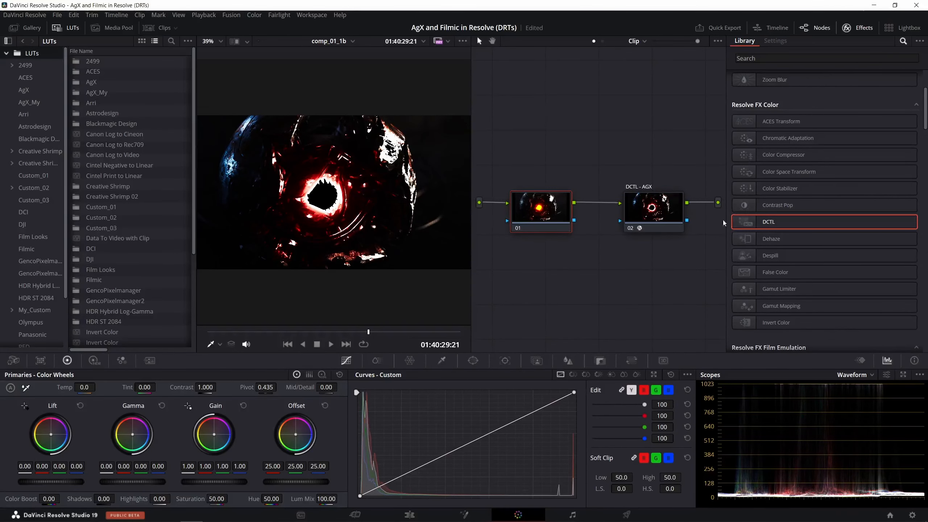
# Apply a Color Space Transform effect to the new first node and label the node CST - LOG
pyautogui.moveTo(789, 175); pyautogui.dragTo(548, 210)
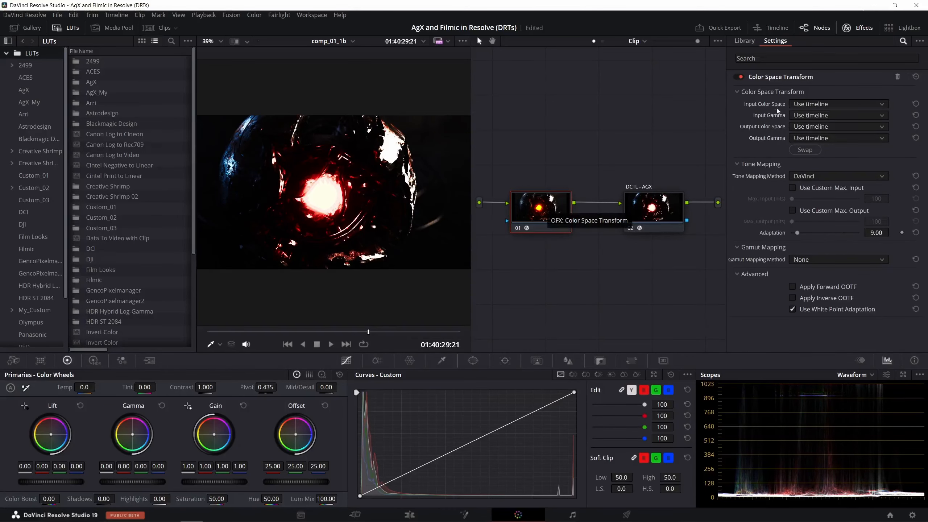
pyautogui.rightClick(539, 206)
pyautogui.click(553, 227)
pyautogui.write('CST - LOG')
# Set the Color Space Transform's input color space to Rec.709 and its input gamma to Linear
pyautogui.click(815, 104)
pyautogui.click(817, 104)
pyautogui.click(807, 118)
pyautogui.write('lin')
pyautogui.press('Return')
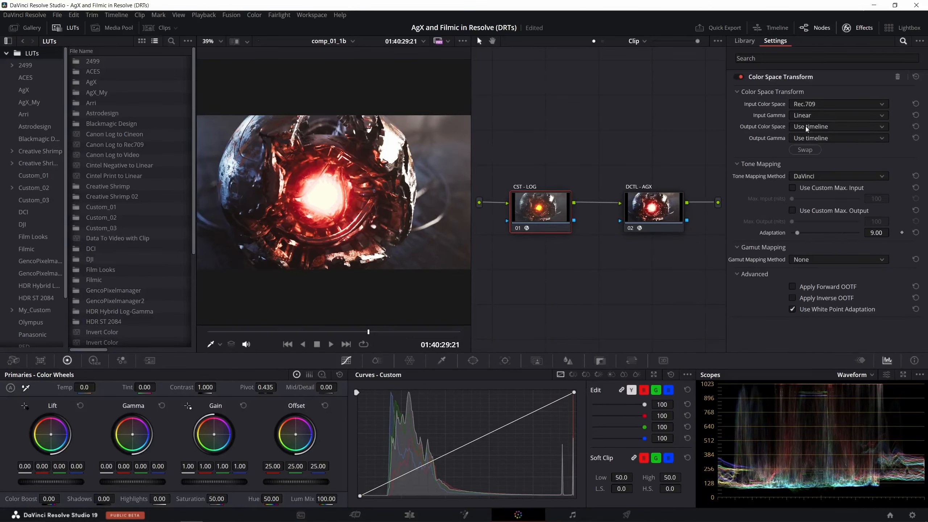
# Check the AgX node's input settings and match them in CST - LOG with ARRI Wide Gamut 3 and ARRI LogC3 as output color space and gamma
pyautogui.click(664, 211)
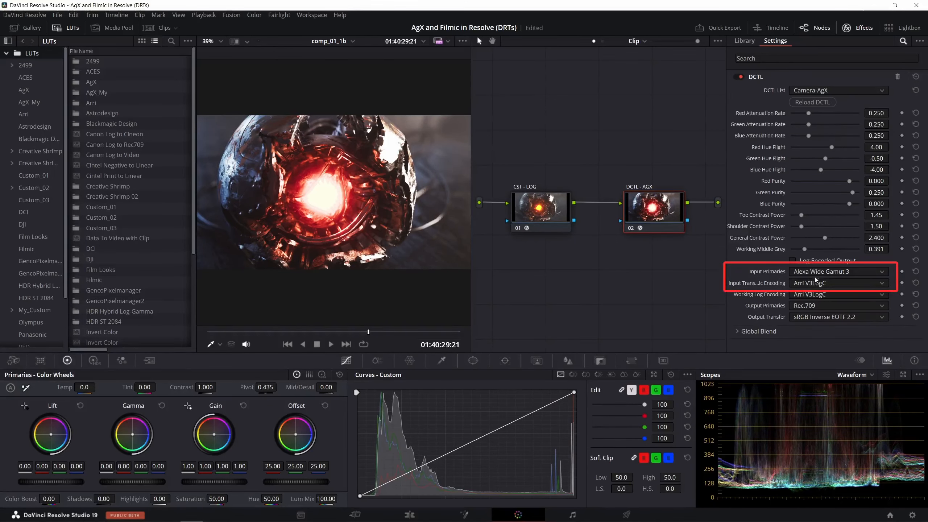
pyautogui.click(551, 215)
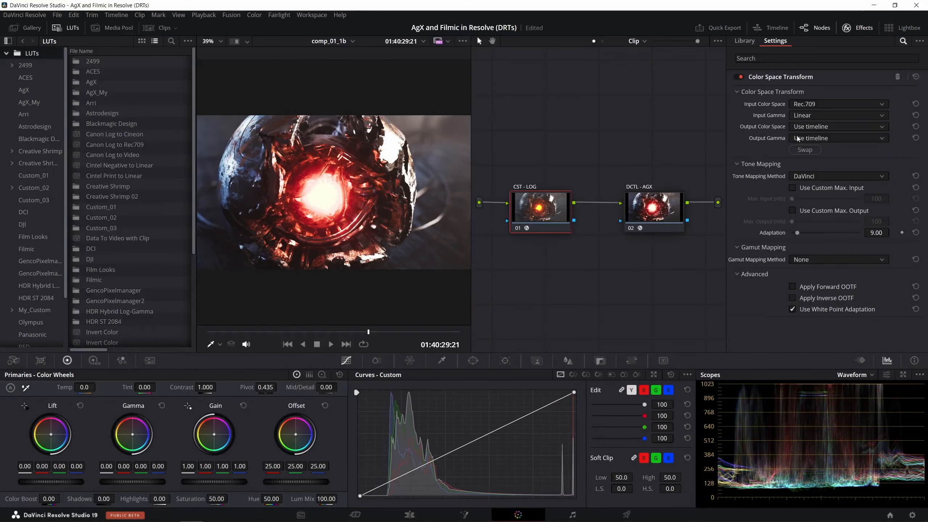
pyautogui.click(828, 126)
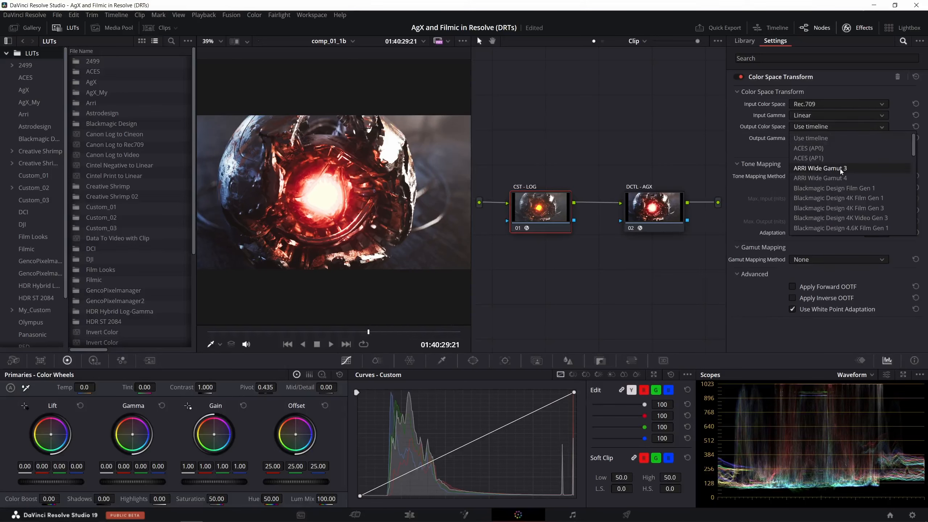
pyautogui.click(840, 168)
pyautogui.click(834, 141)
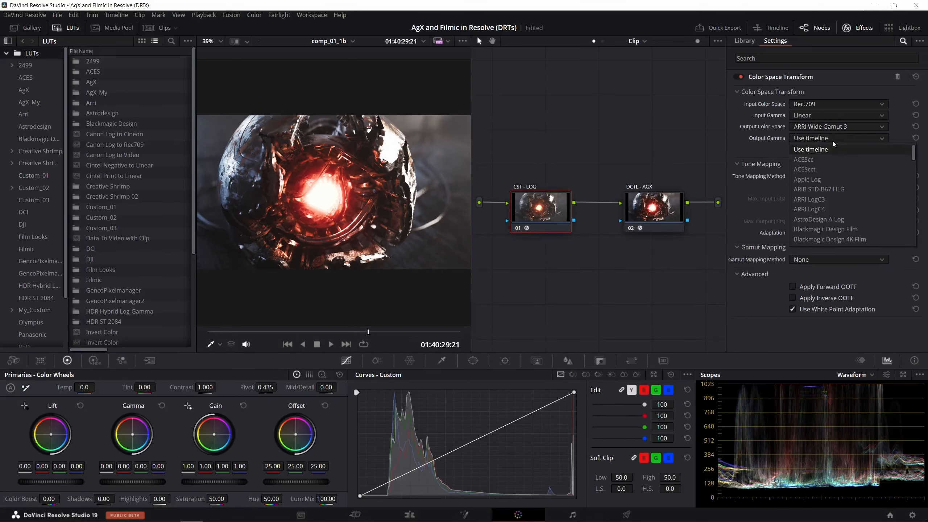
pyautogui.click(822, 200)
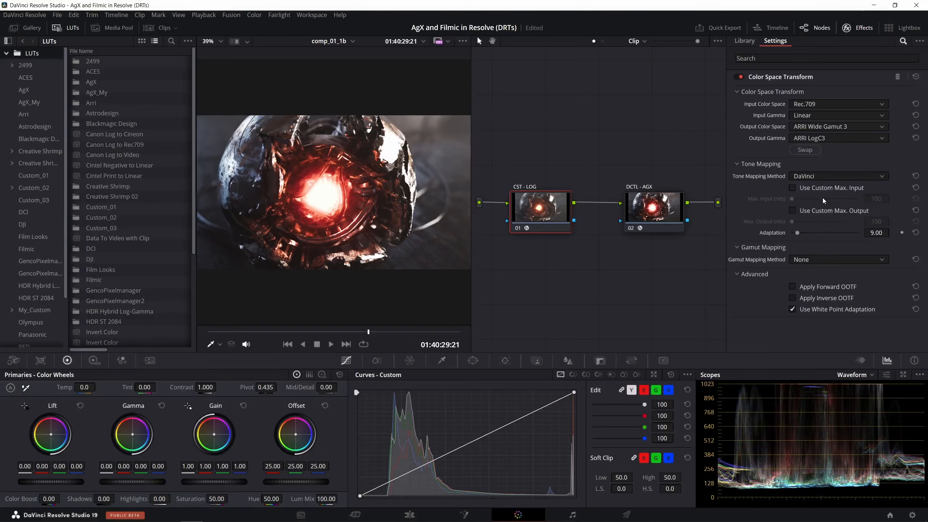
# Compare the None and DaVinci tone mapping methods in the CST - LOG node and leave tone mapping set to None
pyautogui.click(807, 180)
pyautogui.click(810, 184)
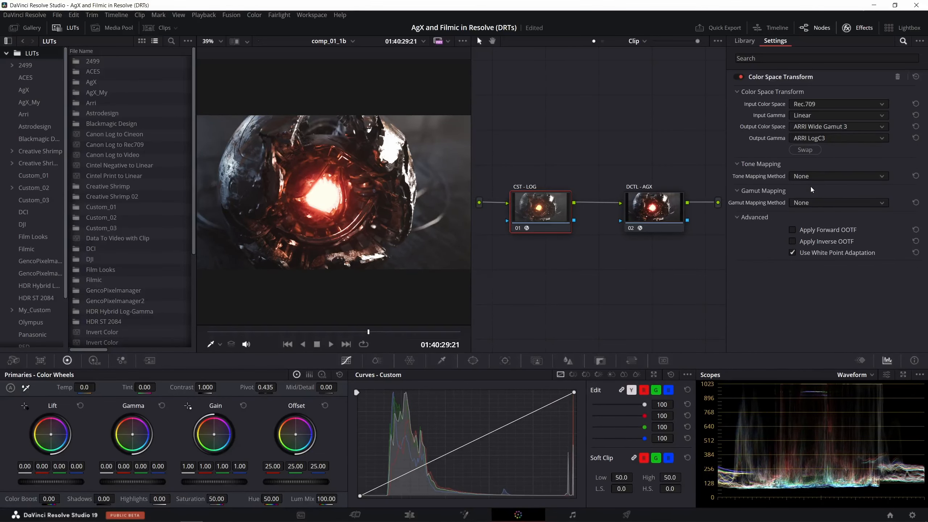
pyautogui.click(812, 177)
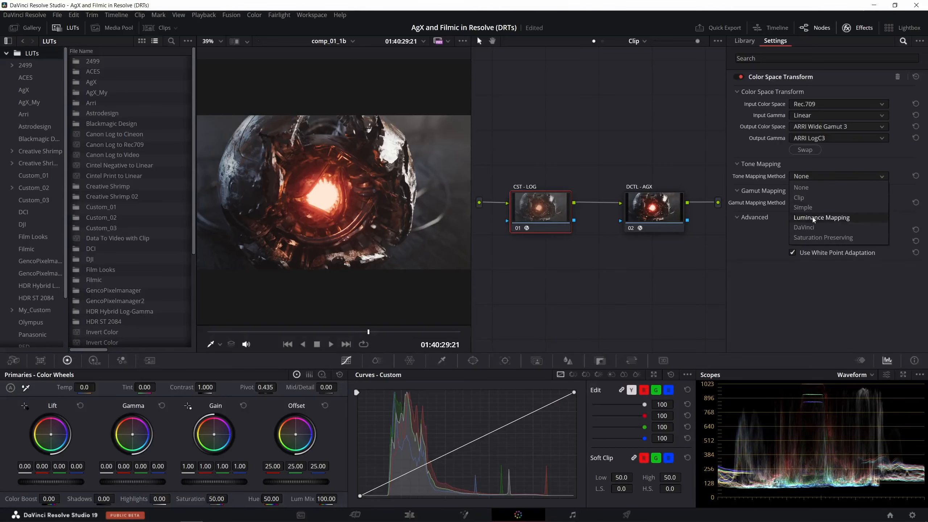
pyautogui.click(814, 219)
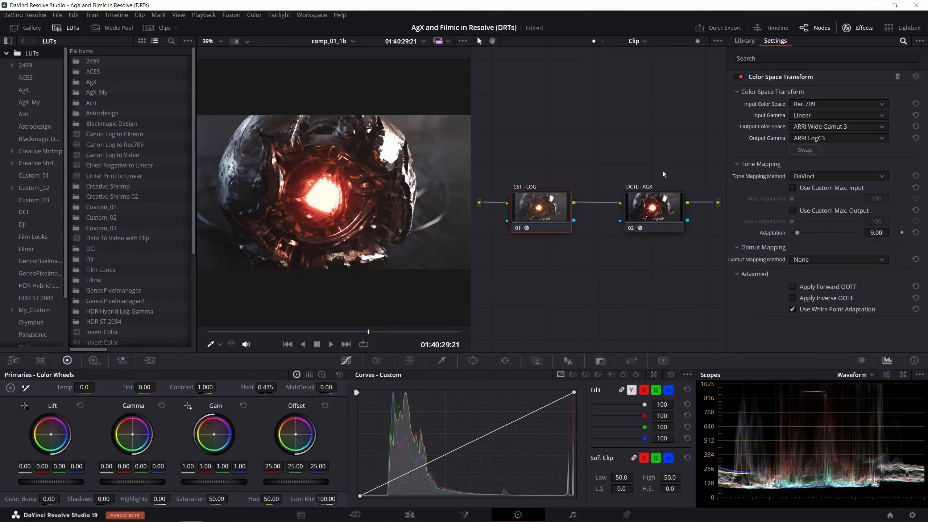
pyautogui.click(802, 177)
pyautogui.click(800, 187)
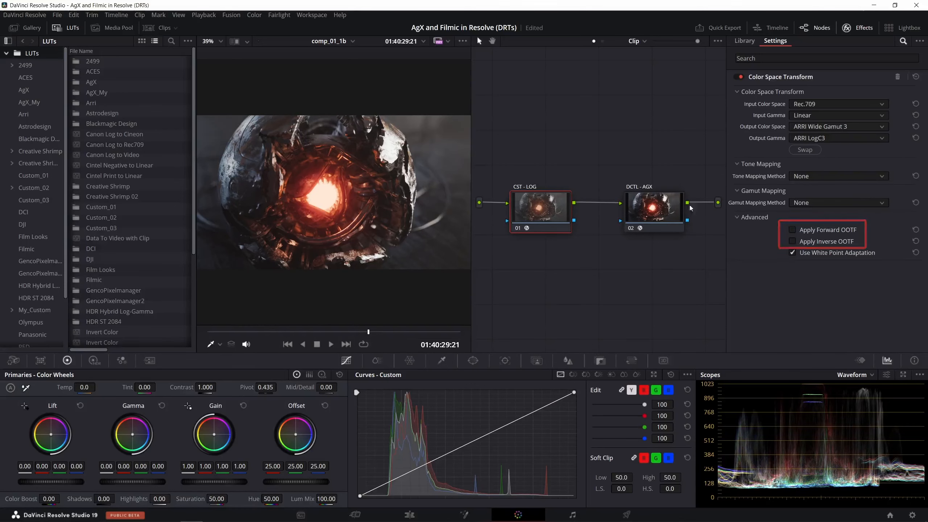
# Select the DCTL - AGX node, hide the LUT browser and play the clip from its start to review the AgX image
pyautogui.click(656, 205)
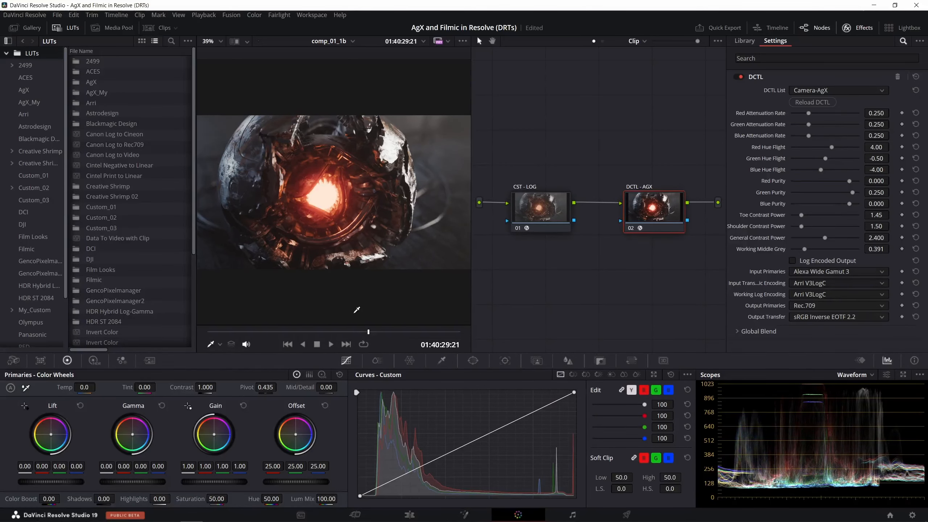
pyautogui.click(69, 27)
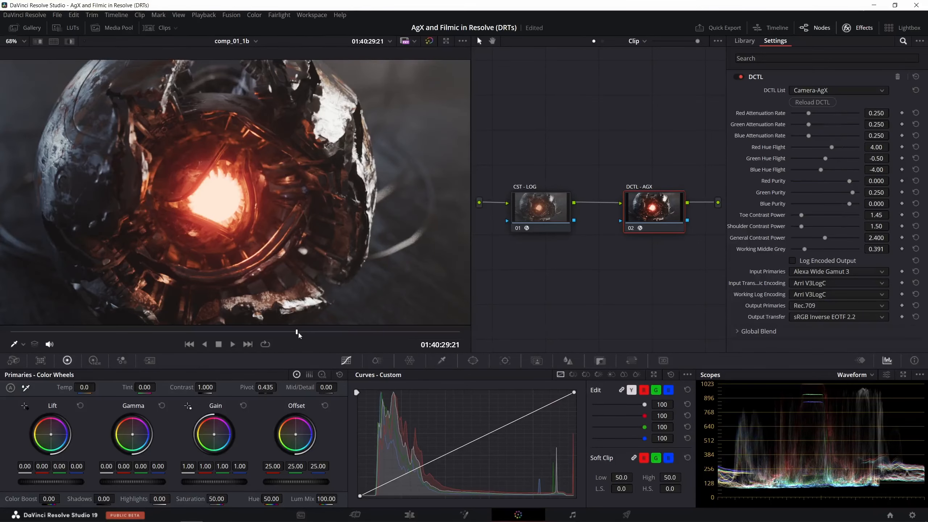
pyautogui.moveTo(299, 333); pyautogui.dragTo(19, 331)
pyautogui.press('space')
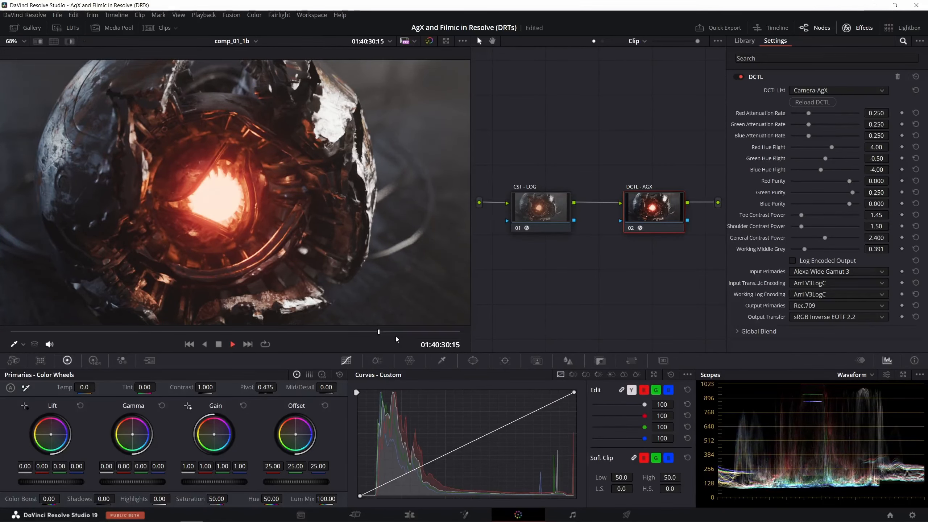
pyautogui.moveTo(397, 334); pyautogui.dragTo(15, 332)
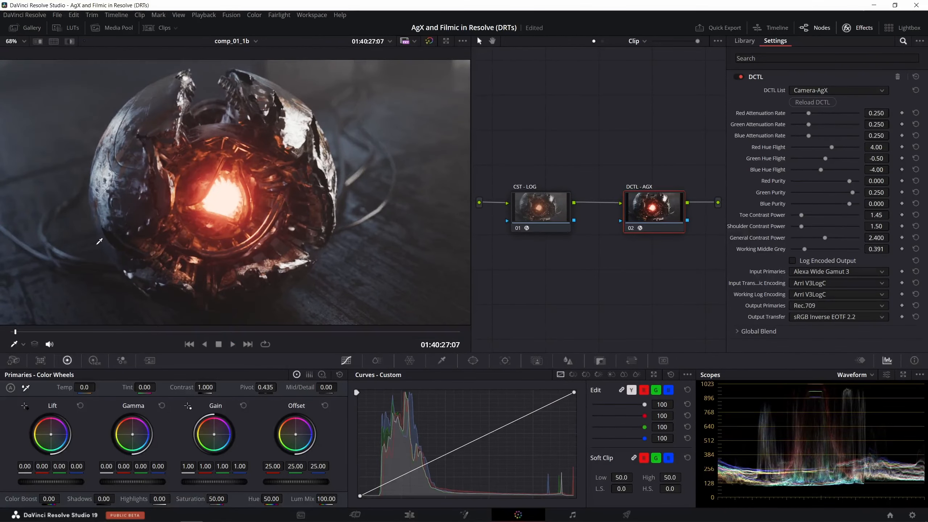
pyautogui.press('space')
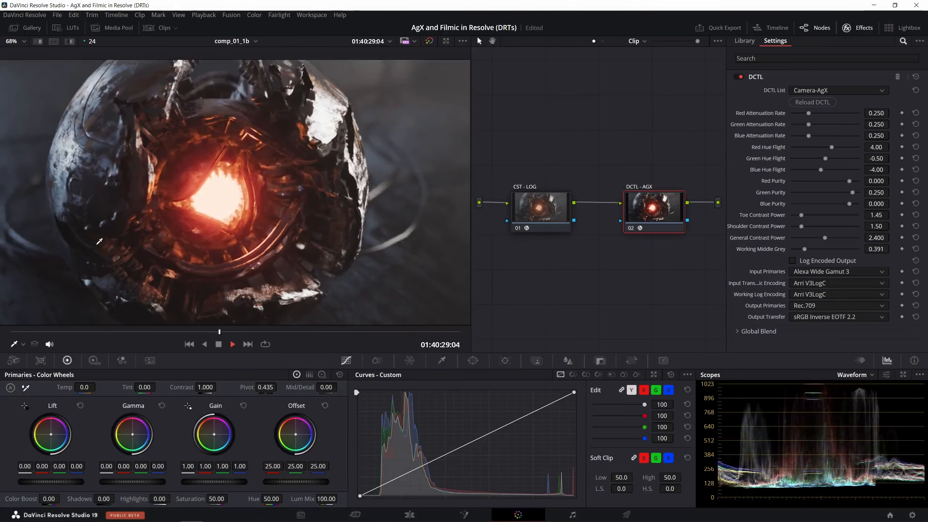
pyautogui.press('space')
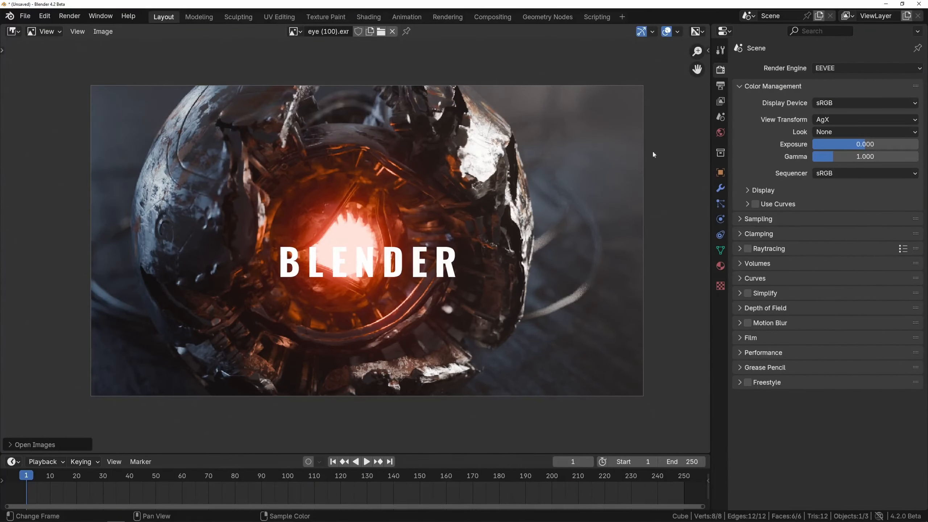
# Switch to Blender and compare eye (100).exr under the AgX view transform, lowering the exposure to about -5.559 and raising it again
pyautogui.click(836, 120)
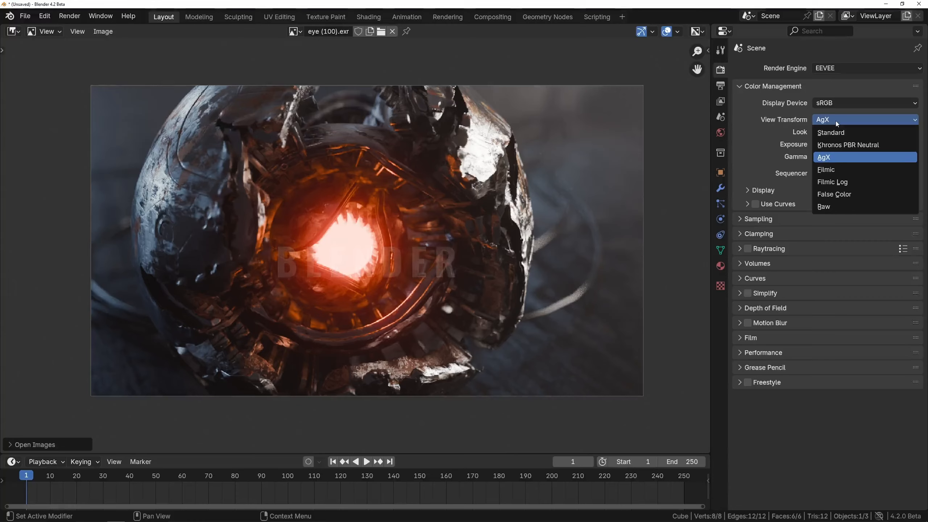
pyautogui.click(836, 157)
pyautogui.moveTo(836, 144); pyautogui.dragTo(827, 144)
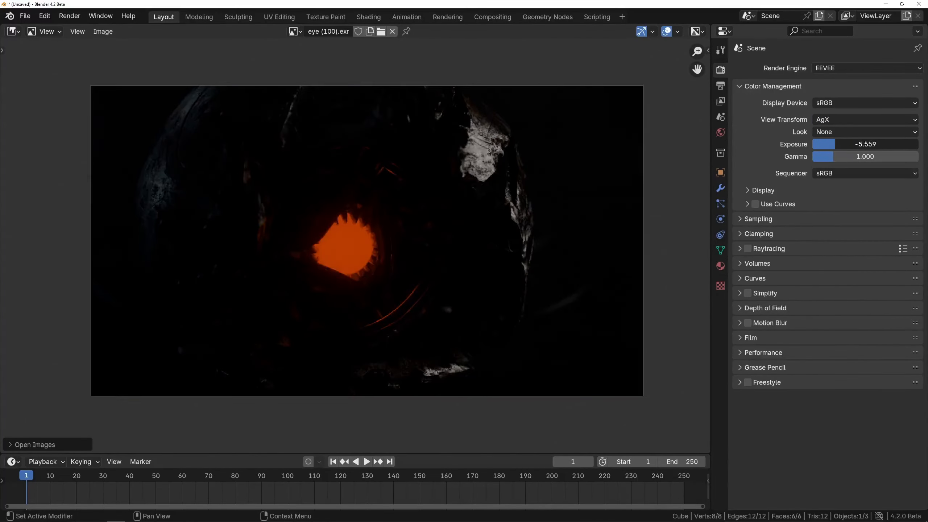
pyautogui.moveTo(845, 144); pyautogui.dragTo(870, 146)
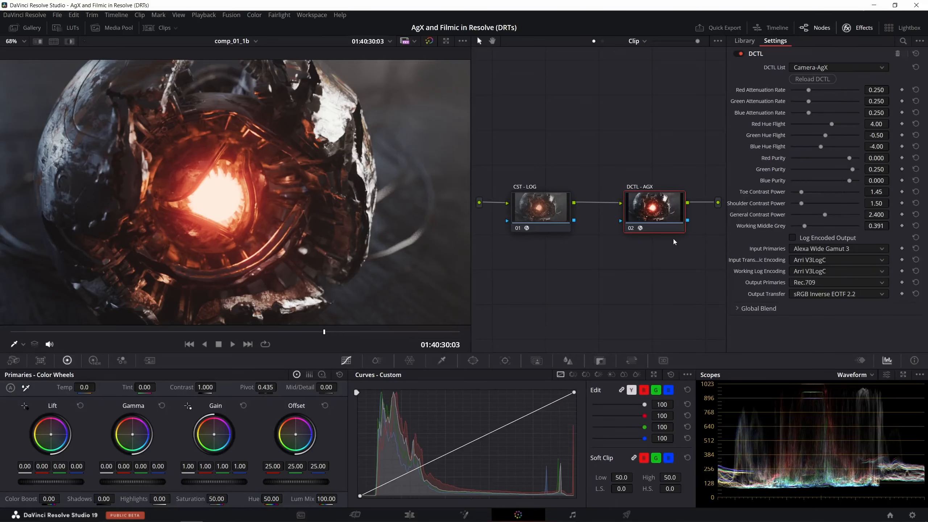
# Back in DaVinci Resolve, spread the two nodes apart and insert a new corrector node between CST - LOG and DCTL - AGX
pyautogui.moveTo(656, 218); pyautogui.dragTo(671, 218)
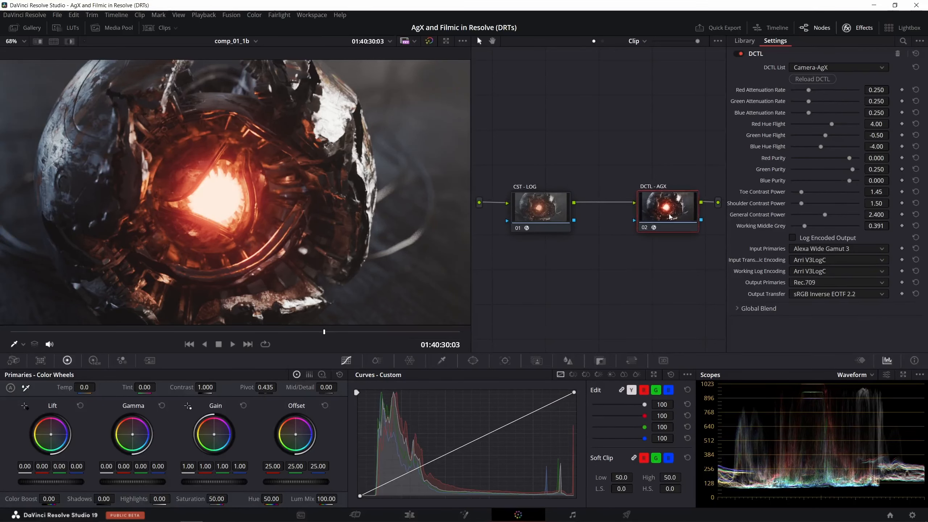
pyautogui.click(541, 215)
pyautogui.moveTo(541, 215); pyautogui.dragTo(531, 215)
pyautogui.rightClick(591, 219)
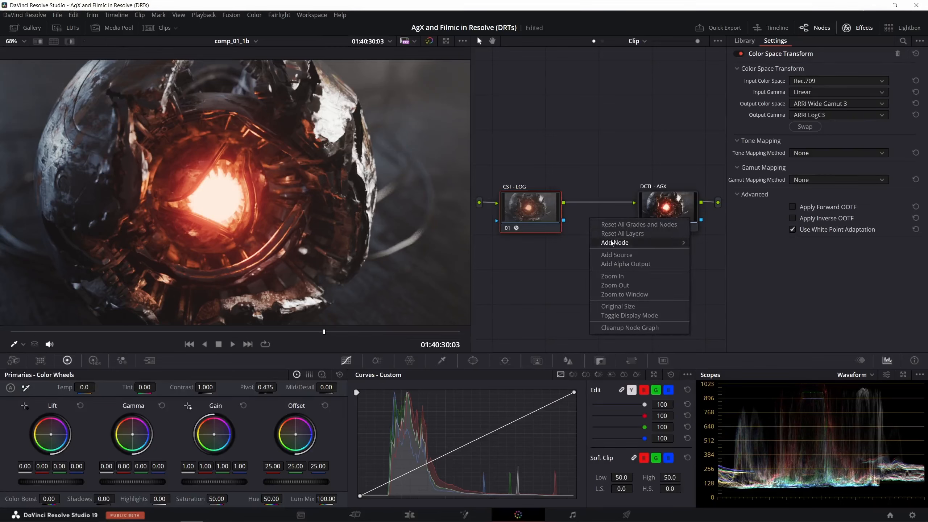
pyautogui.moveTo(612, 244)
pyautogui.click(712, 243)
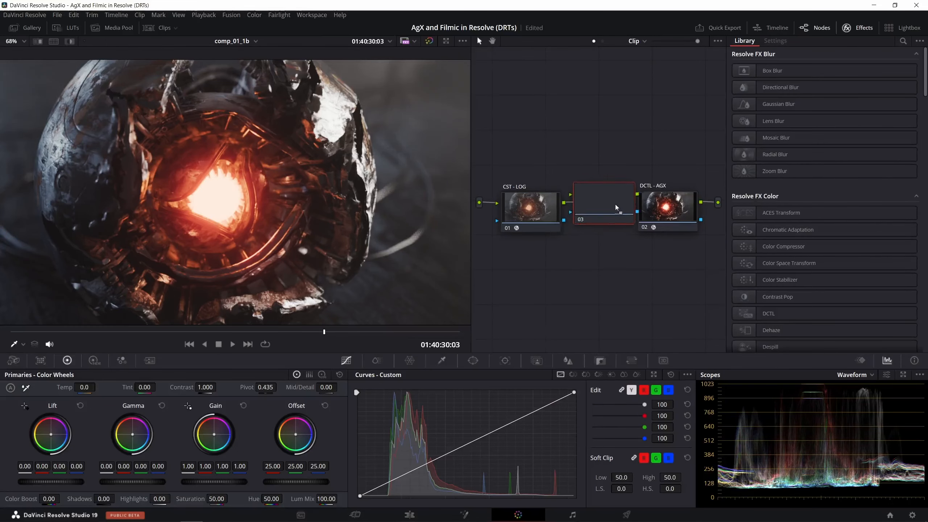
pyautogui.click(614, 201)
# Label the middle node GRADE and place it below the CST - LOG and DCTL - AGX nodes
pyautogui.rightClick(615, 220)
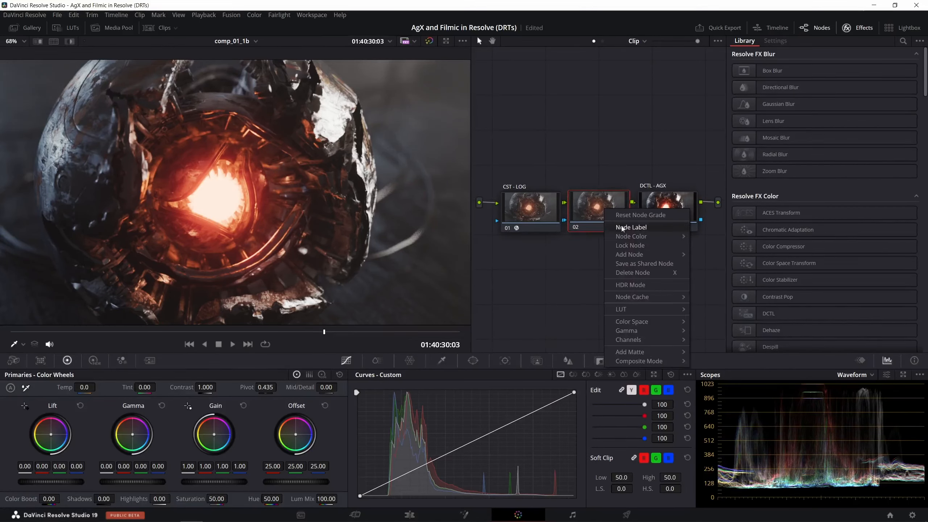
pyautogui.click(621, 226)
pyautogui.write('GRADE')
pyautogui.press('Return')
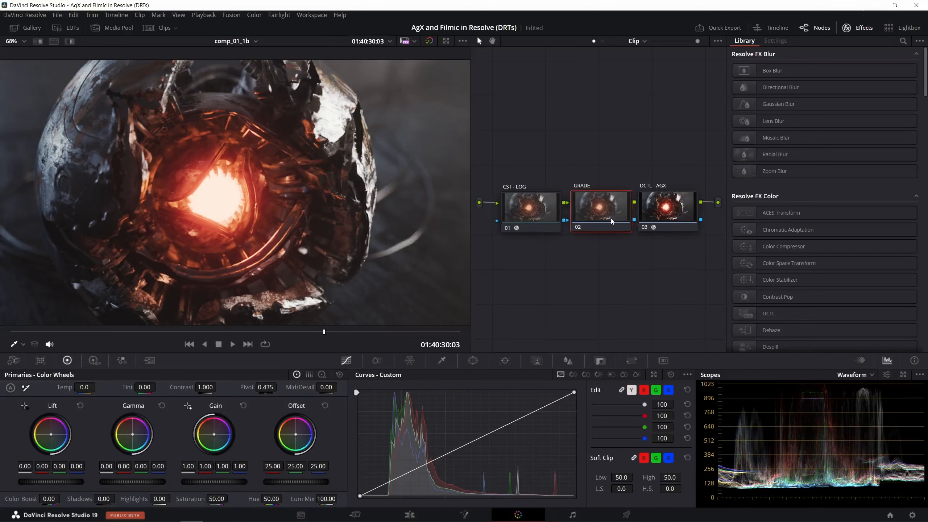
pyautogui.moveTo(611, 218); pyautogui.dragTo(609, 270)
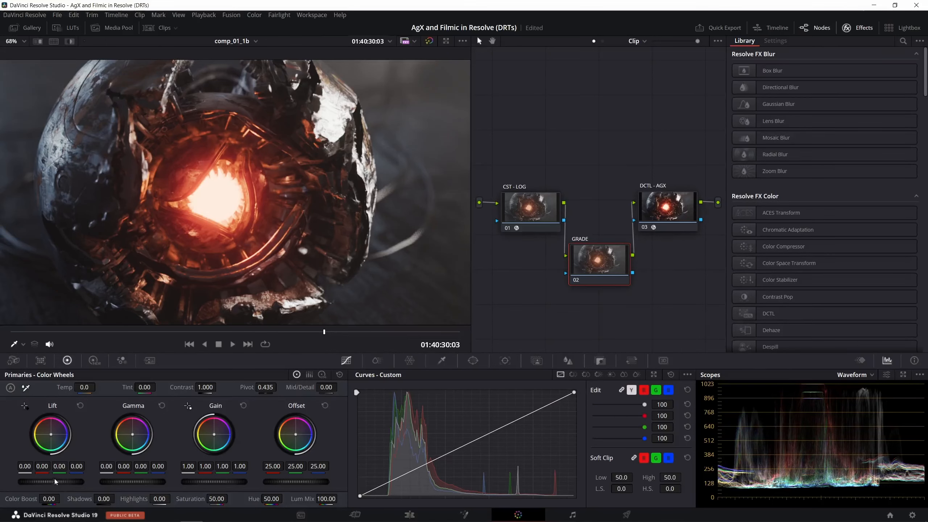
# Lower the GRADE node's master lift to about -0.04 and adjust its master gamma
pyautogui.moveTo(57, 480); pyautogui.dragTo(42, 480)
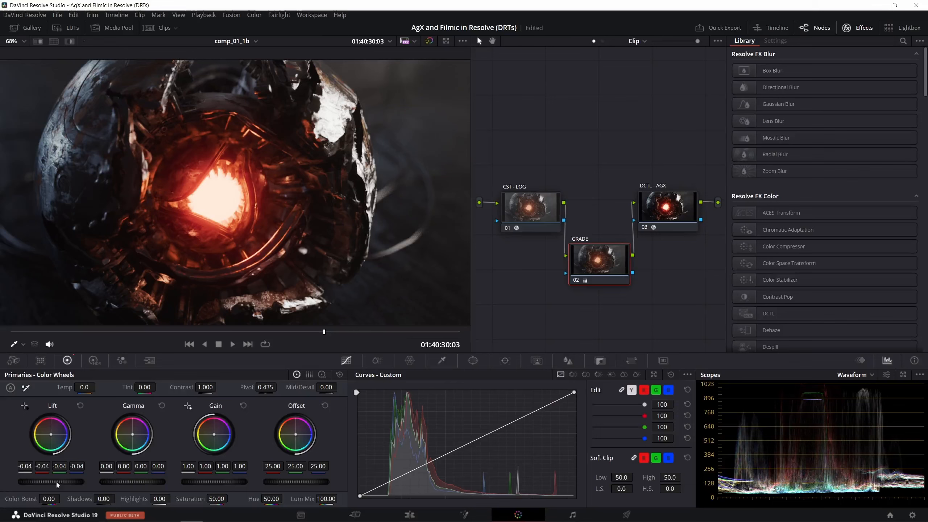
pyautogui.moveTo(119, 487); pyautogui.dragTo(134, 482)
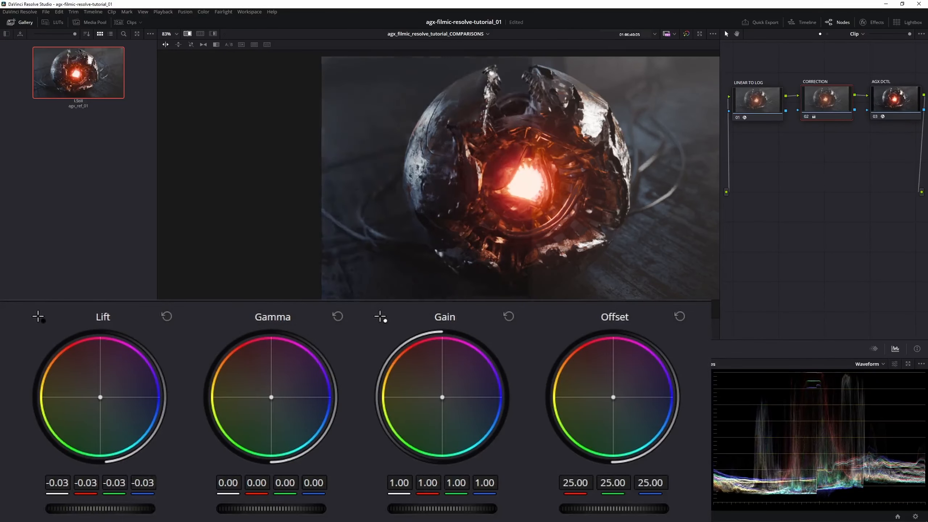
# Set the CORRECTION node's master lift to -0.03, nudge its master gamma and wipe the image against the Blender AgX reference
pyautogui.moveTo(100, 508); pyautogui.dragTo(123, 509)
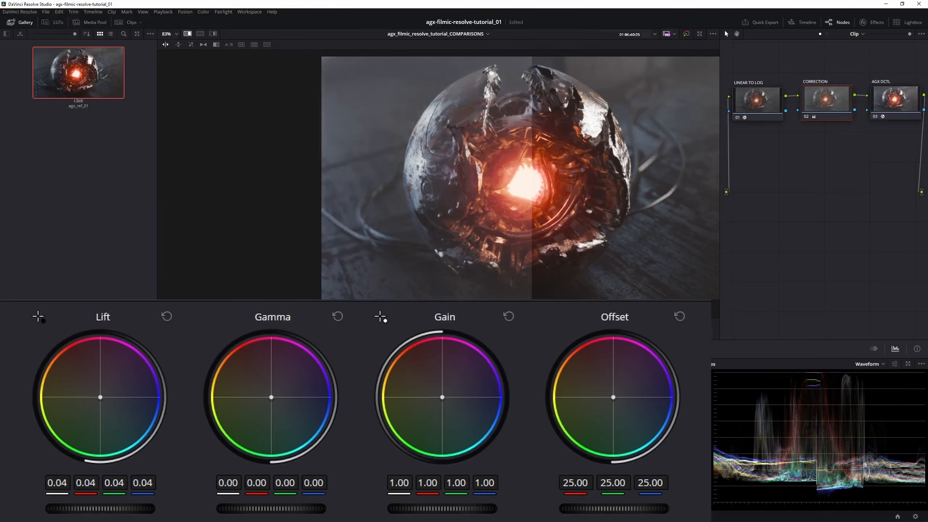
pyautogui.moveTo(122, 508); pyautogui.dragTo(97, 508)
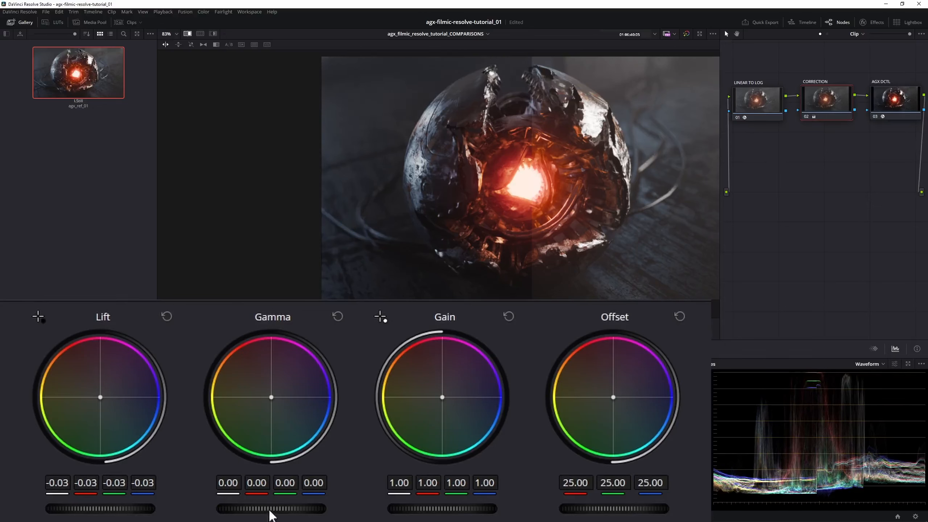
pyautogui.moveTo(270, 509); pyautogui.dragTo(275, 509)
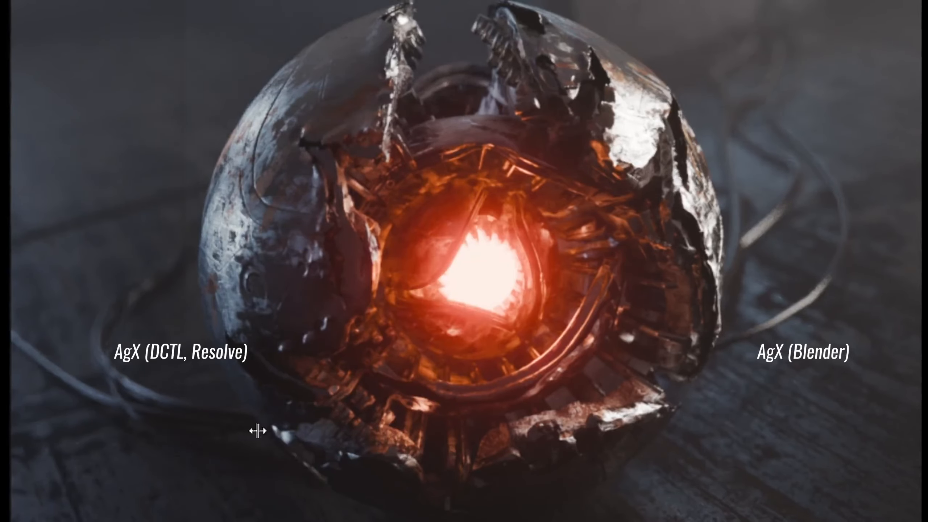
pyautogui.moveTo(868, 448); pyautogui.dragTo(511, 398)
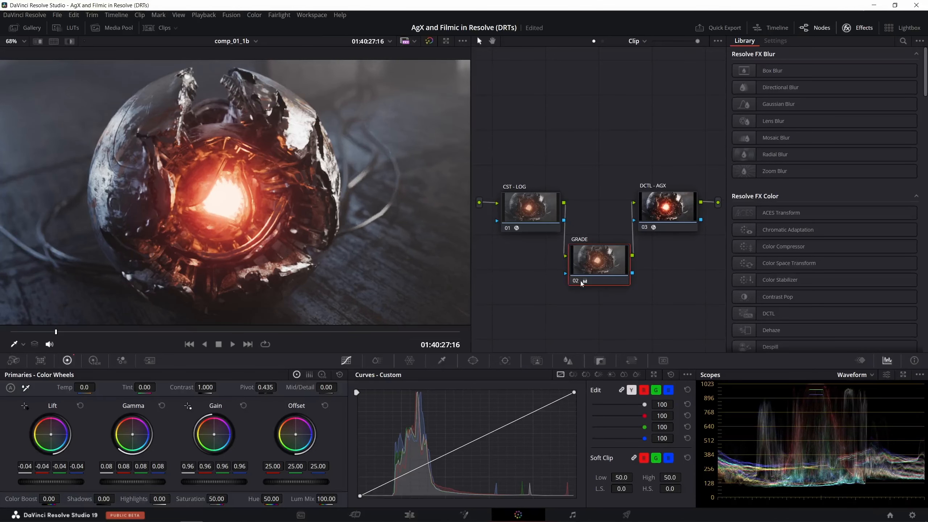
# Disable the GRADE node after toggling it for comparison, and set the DCTL - AGX node's Working Log Encoding to DaVinci Intermediate
pyautogui.click(575, 281)
pyautogui.click(574, 281)
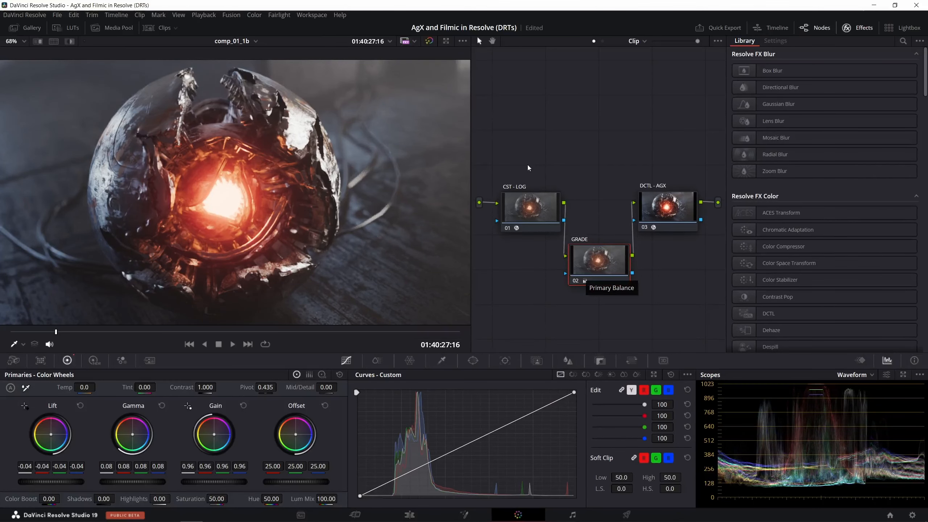
pyautogui.click(649, 222)
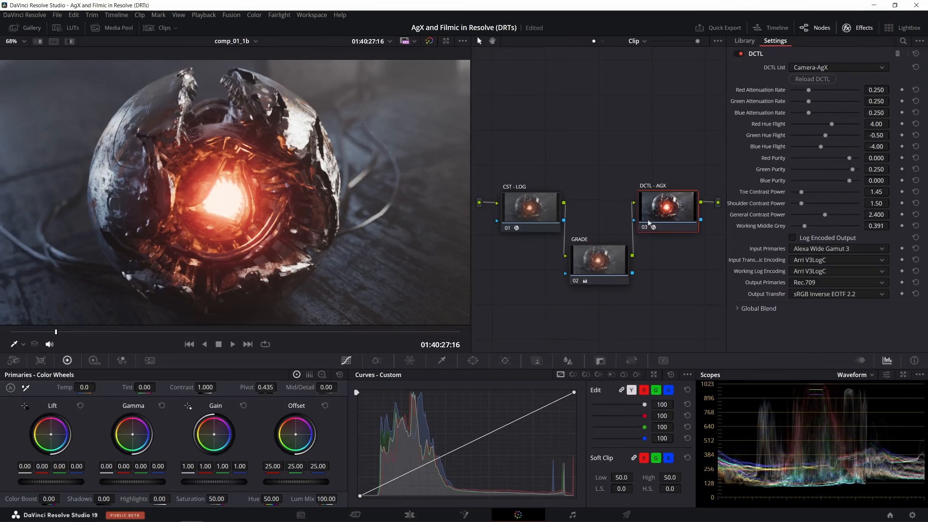
pyautogui.click(576, 282)
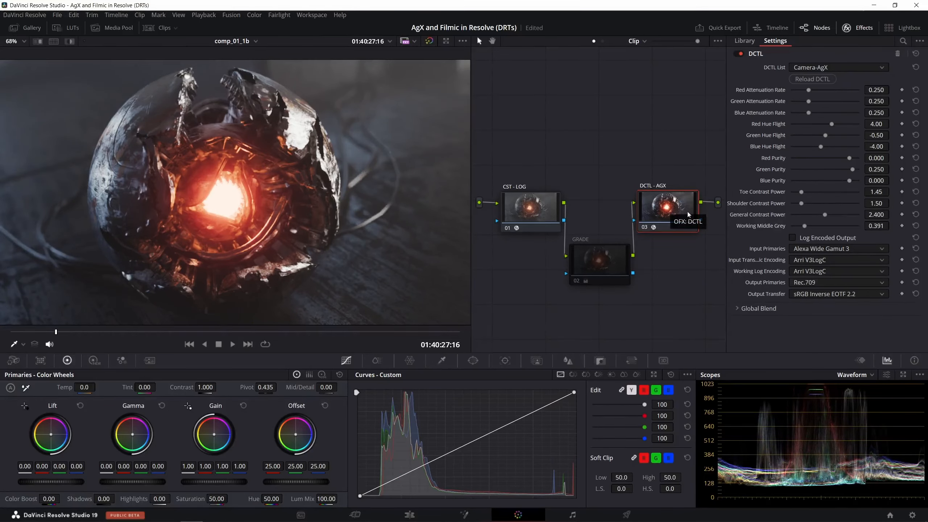
pyautogui.click(815, 274)
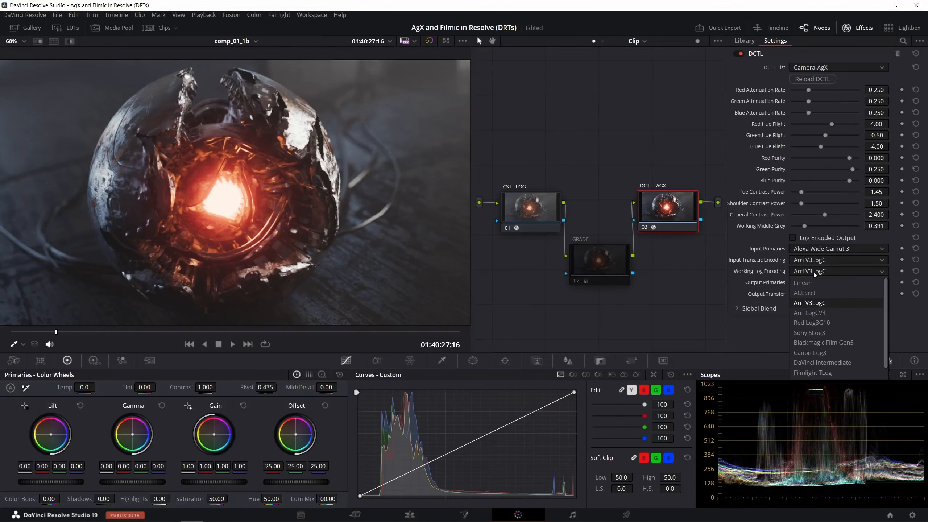
pyautogui.click(817, 363)
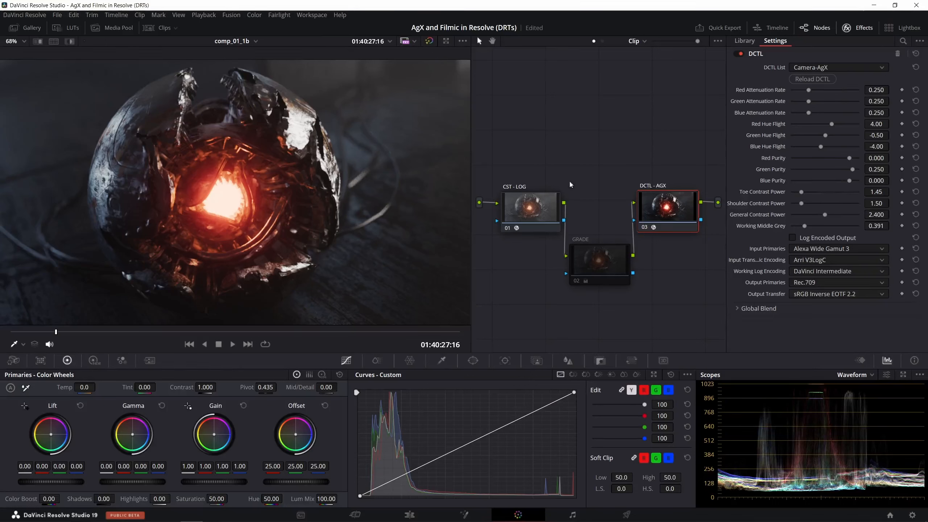
# Move the node chain up in a smaller node graph view and line up CST - LOG, GRADE and DCTL - AGX in one row
pyautogui.moveTo(523, 164); pyautogui.dragTo(688, 293)
pyautogui.moveTo(662, 206); pyautogui.dragTo(681, 151)
pyautogui.click(524, 215)
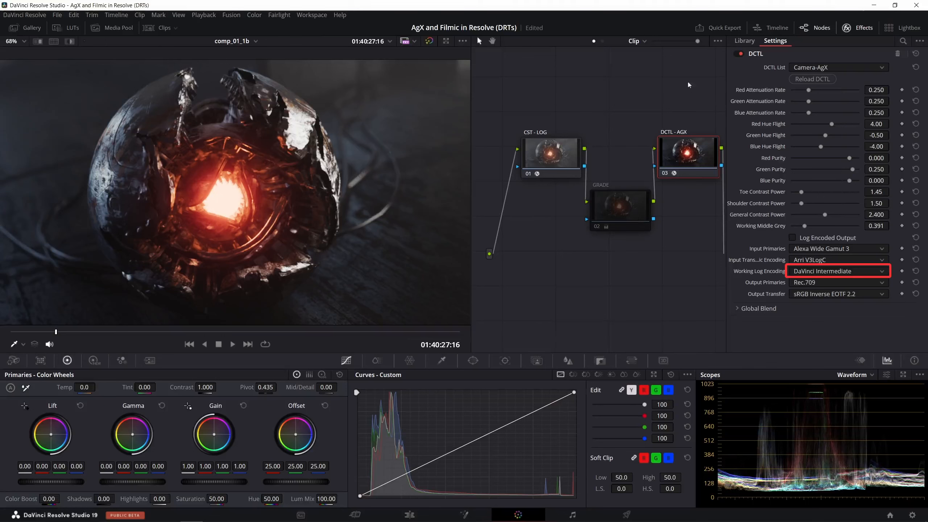
pyautogui.moveTo(698, 40); pyautogui.dragTo(682, 42)
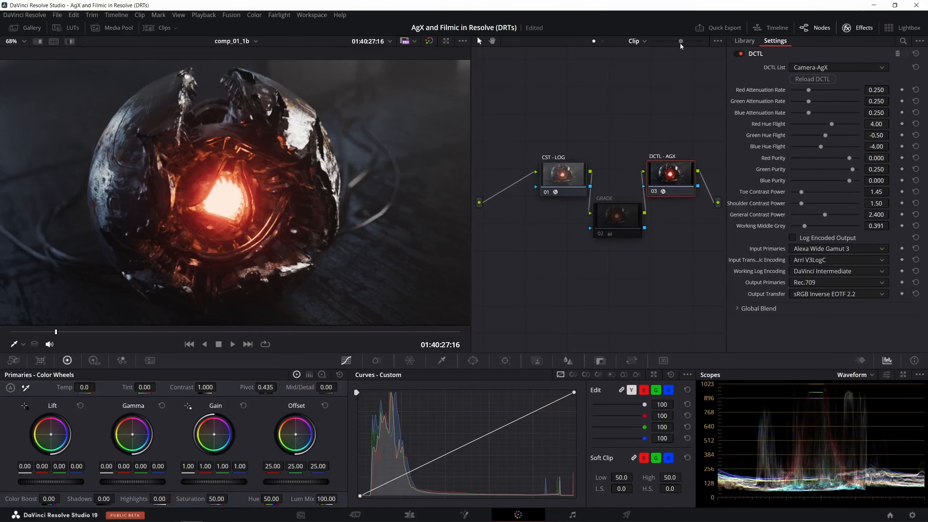
pyautogui.moveTo(623, 209); pyautogui.dragTo(680, 175)
pyautogui.click(567, 184)
pyautogui.click(625, 180)
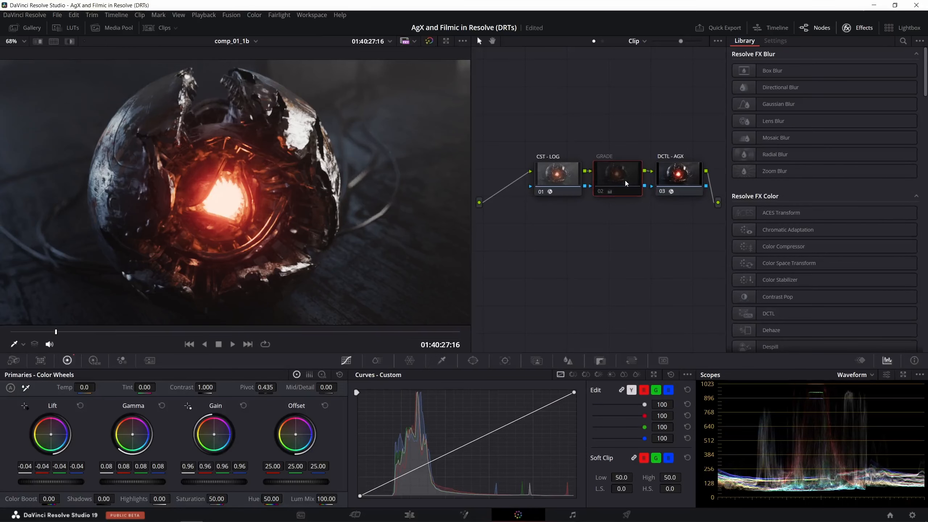
# Insert a corrector node before CST - LOG, label it EXPOSURE and try out its master gain
pyautogui.rightClick(519, 210)
pyautogui.moveTo(534, 233)
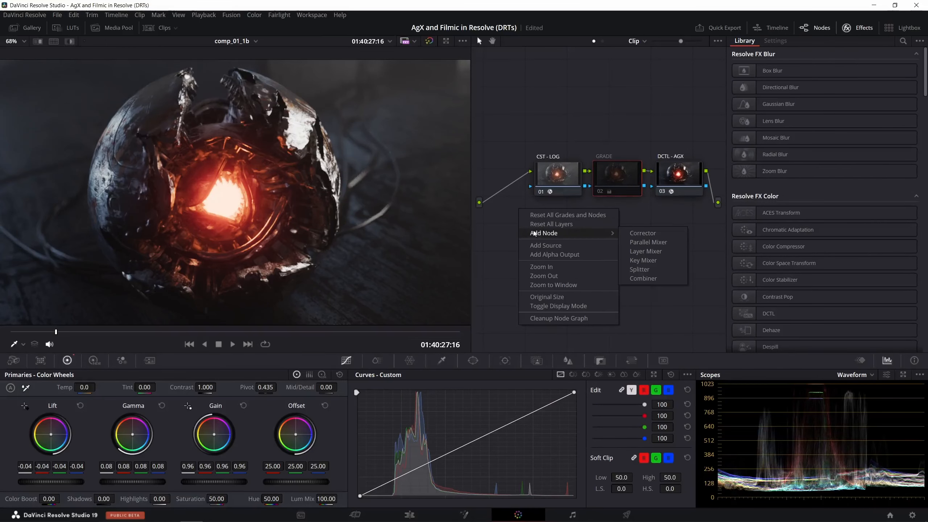
pyautogui.click(627, 233)
pyautogui.moveTo(507, 209); pyautogui.dragTo(503, 188)
pyautogui.rightClick(511, 179)
pyautogui.click(537, 197)
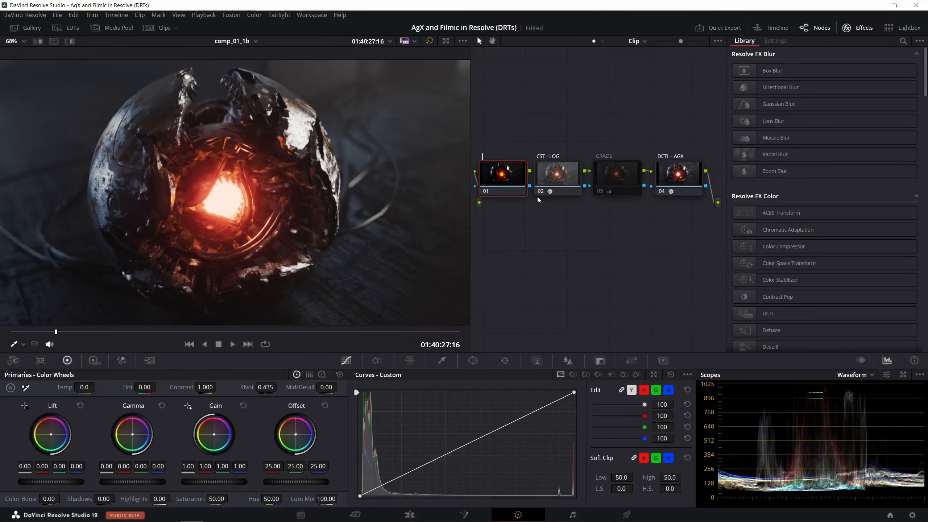
pyautogui.write('EXPOSURE')
pyautogui.moveTo(214, 482)
pyautogui.mouseDown()
pyautogui.moveTo(269, 482)
pyautogui.moveTo(194, 482)
pyautogui.moveTo(268, 482)
pyautogui.moveTo(210, 481)
pyautogui.mouseUp()
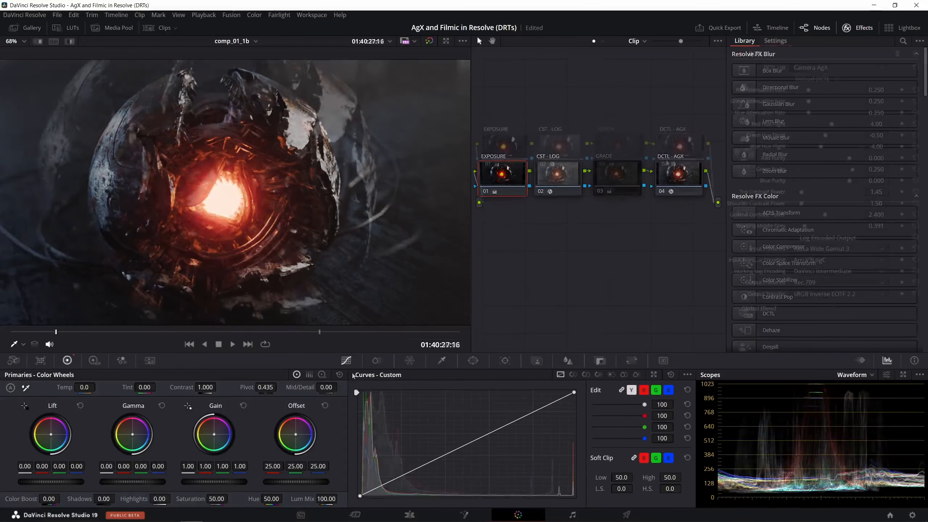
# Test the DCTL - AGX node's Red Hue Flight at -25.00 and about 21.75, and reset it to 0.00
pyautogui.click(665, 161)
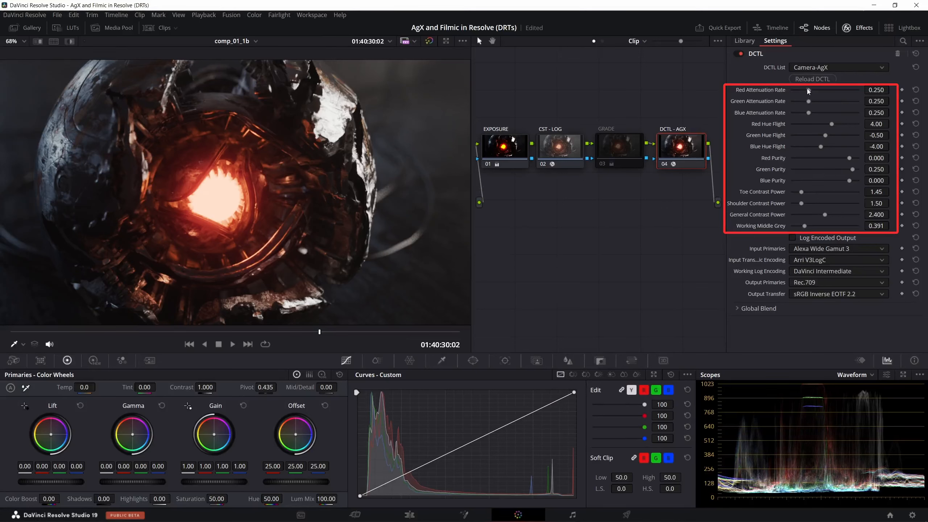
pyautogui.moveTo(809, 91)
pyautogui.mouseDown()
pyautogui.moveTo(792, 95)
pyautogui.moveTo(871, 101)
pyautogui.moveTo(807, 104)
pyautogui.mouseUp()
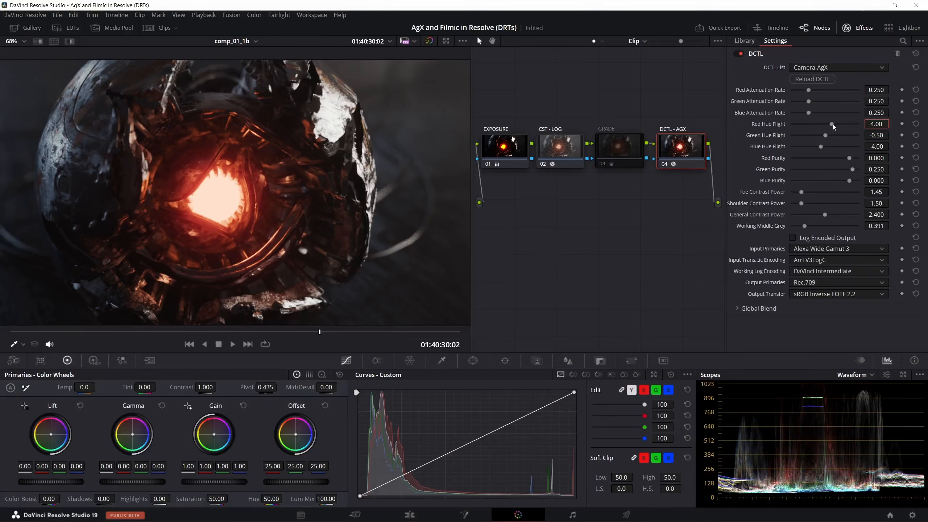
pyautogui.moveTo(833, 127); pyautogui.dragTo(786, 130)
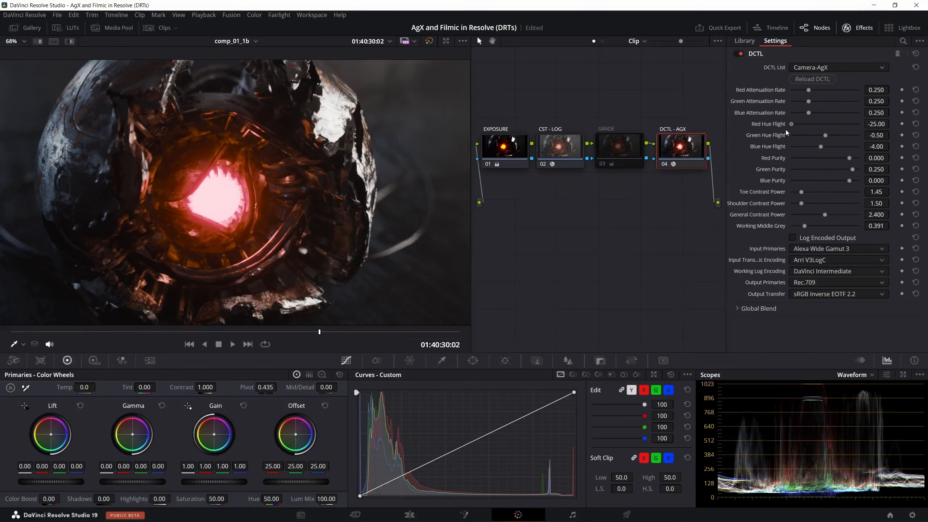
pyautogui.moveTo(792, 125); pyautogui.dragTo(858, 129)
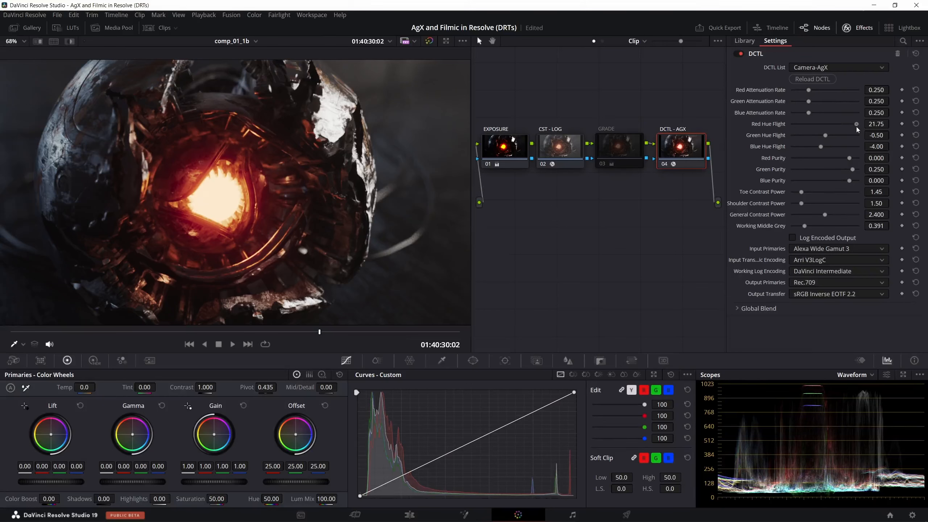
pyautogui.doubleClick(855, 126)
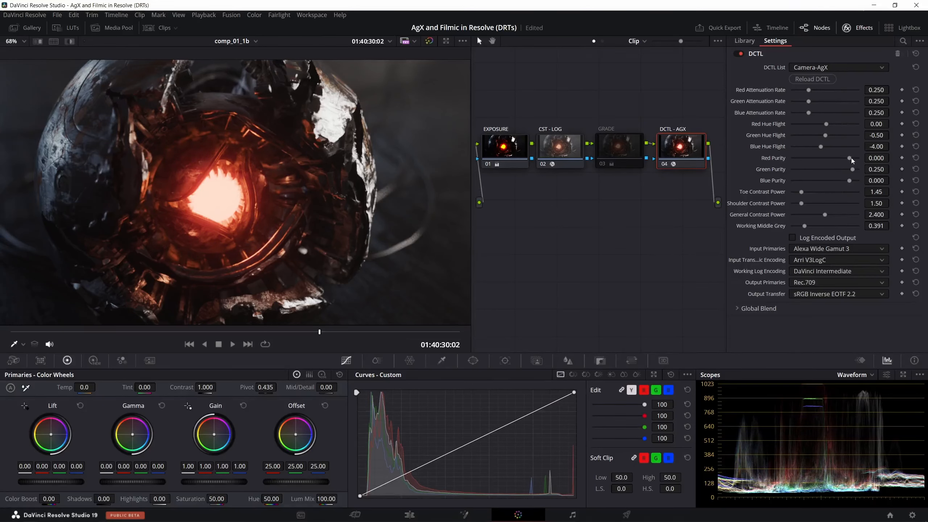
# Vary the DCTL's Red Purity and return it to 0, and try lowering General Contrast Power to about 2.00
pyautogui.moveTo(850, 159)
pyautogui.mouseDown()
pyautogui.moveTo(796, 167)
pyautogui.moveTo(856, 169)
pyautogui.mouseUp()
pyautogui.moveTo(855, 167)
pyautogui.mouseDown()
pyautogui.moveTo(837, 169)
pyautogui.moveTo(849, 166)
pyautogui.mouseUp()
pyautogui.click(876, 158)
pyautogui.write('0')
pyautogui.click(874, 168)
pyautogui.moveTo(876, 216)
pyautogui.mouseDown()
pyautogui.moveTo(830, 215)
pyautogui.moveTo(865, 216)
pyautogui.mouseUp()
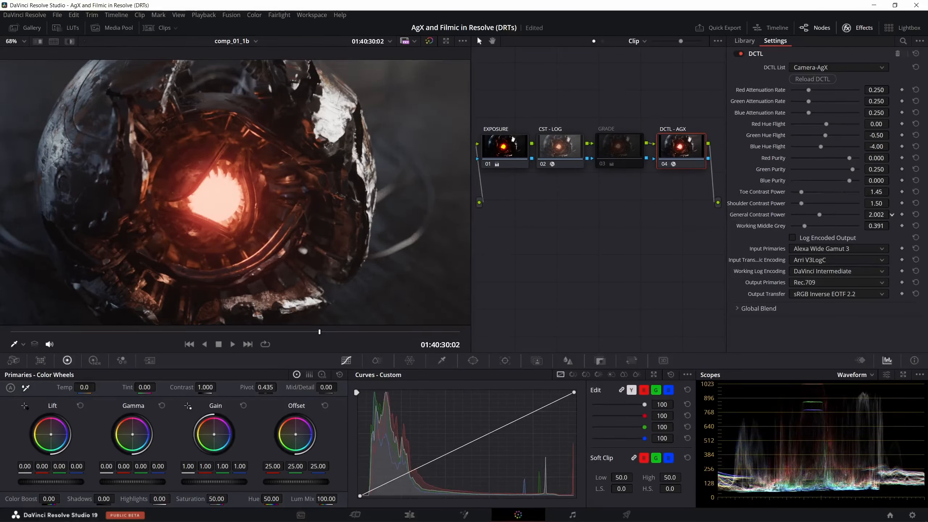
pyautogui.moveTo(865, 215)
pyautogui.mouseDown()
pyautogui.moveTo(892, 222)
pyautogui.moveTo(870, 213)
pyautogui.mouseUp()
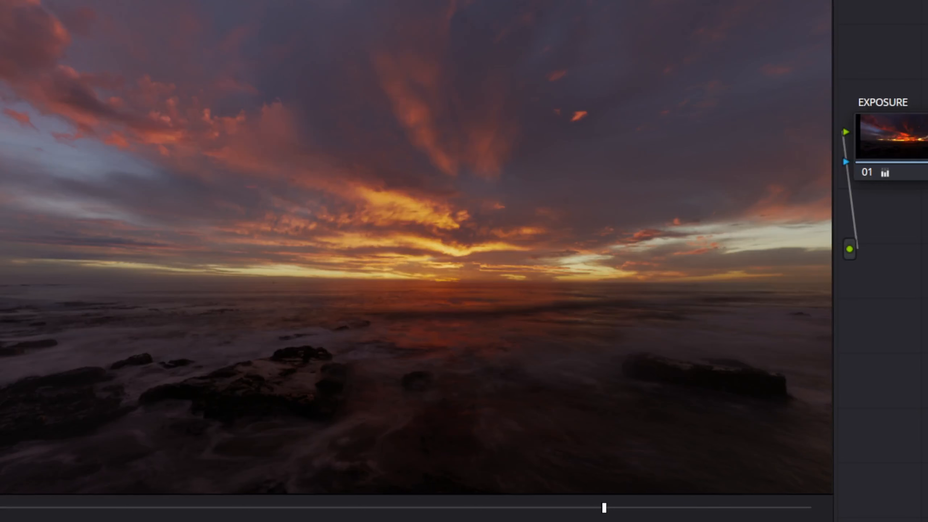
# Toggle the selected node off and on to compare the sunset image with and without it
pyautogui.hotkey('ctrl', 'd')
pyautogui.hotkey('ctrl', 'd')
pyautogui.hotkey('ctrl', 'd')
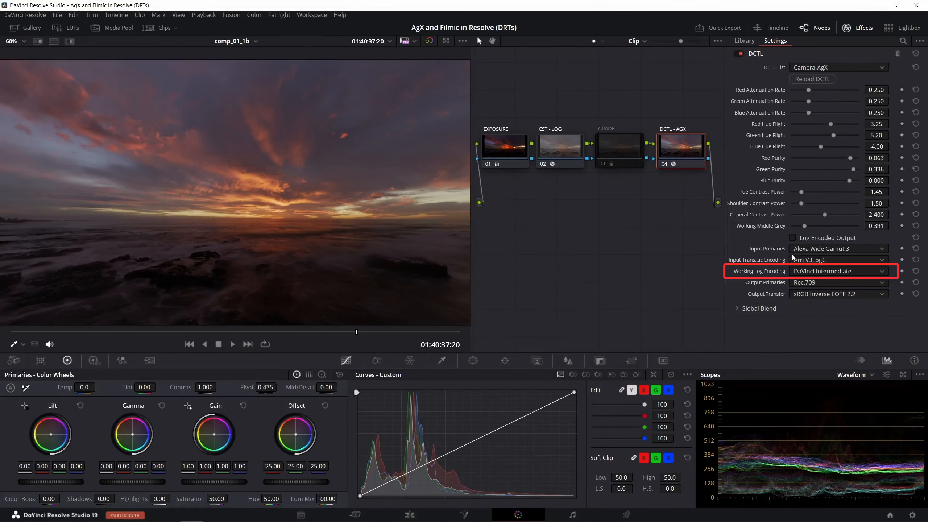
# Compare Arri V3LogC and Canon Log3 as the DCTL's Working Log Encoding on the sunset clip, and return it to DaVinci Intermediate
pyautogui.click(802, 272)
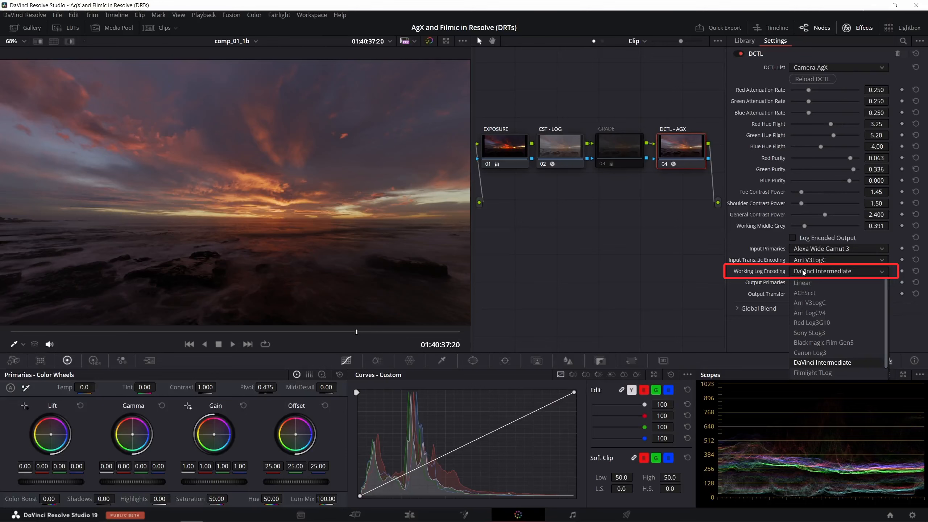
pyautogui.click(816, 295)
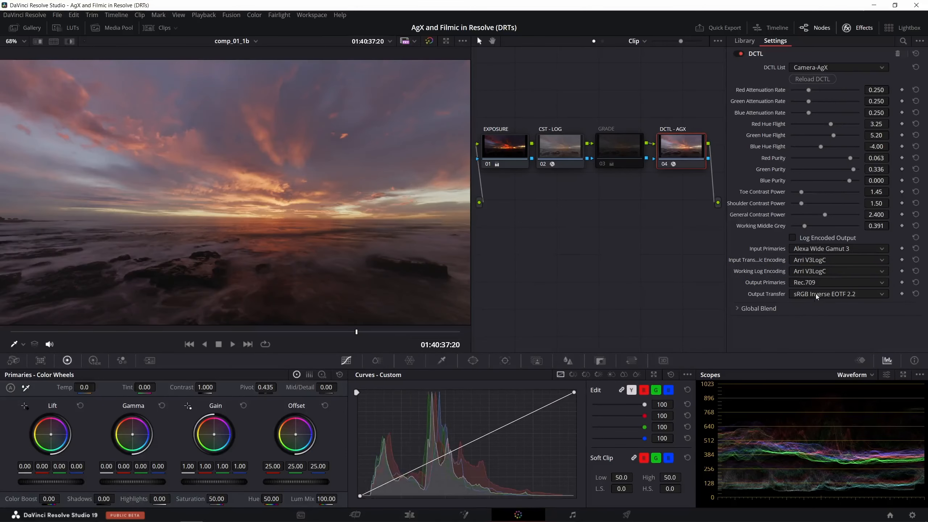
pyautogui.click(817, 273)
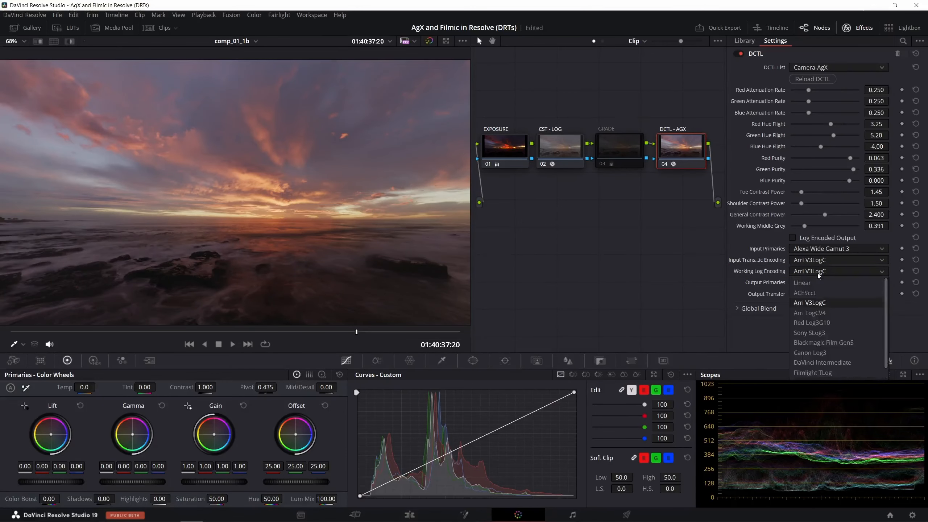
pyautogui.click(819, 353)
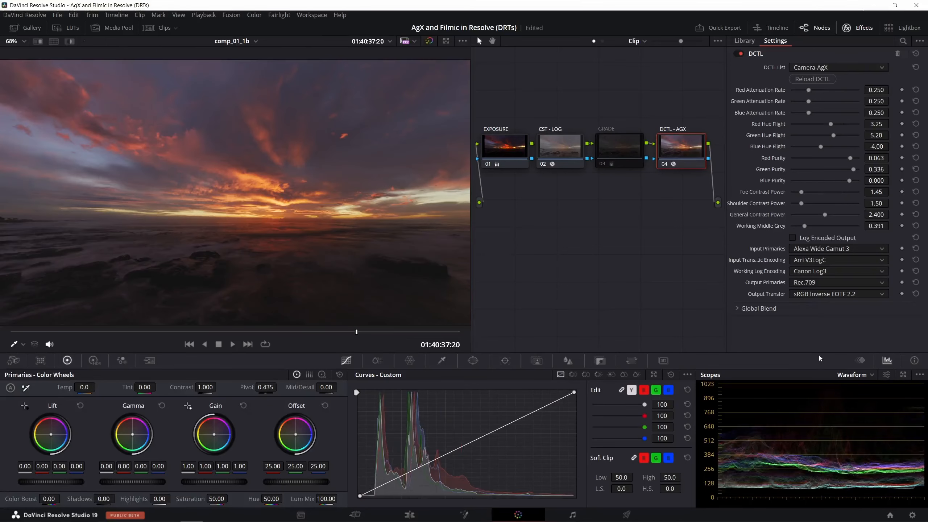
pyautogui.click(817, 270)
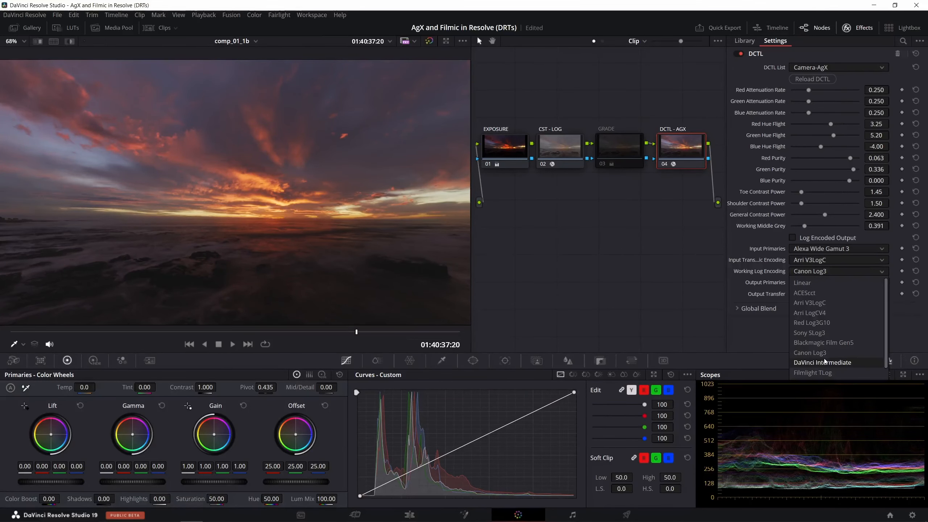
pyautogui.click(824, 359)
pyautogui.click(823, 272)
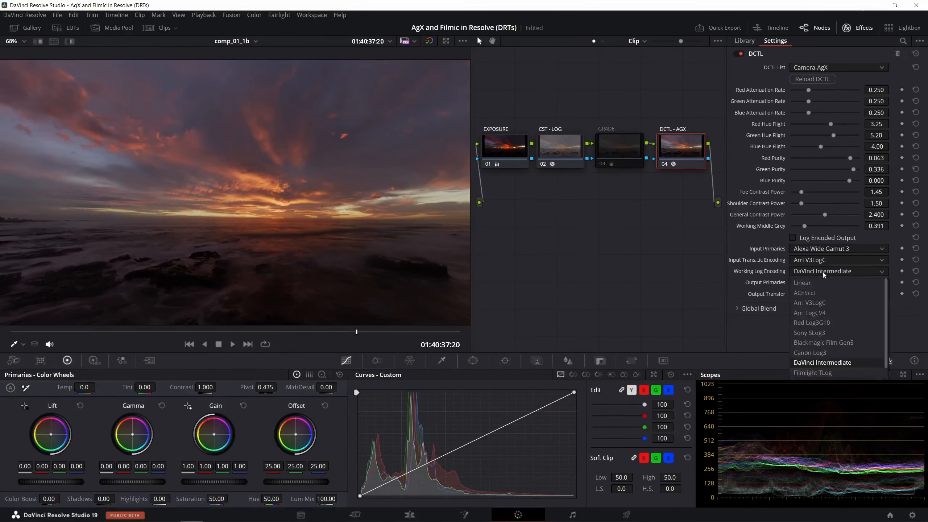
pyautogui.click(818, 356)
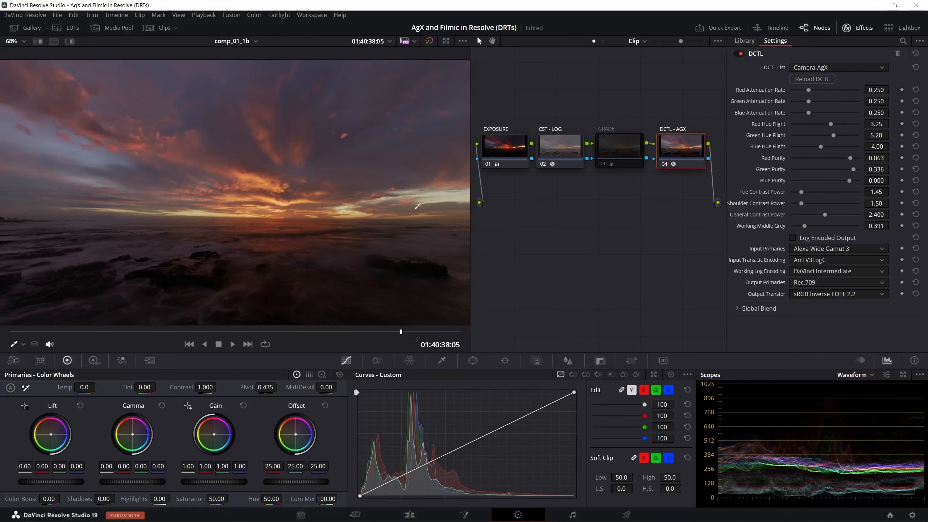
# Browse the installed DCTLs, then switch to the browser and open the code download options of the DCTL repository on GitHub
pyautogui.click(800, 68)
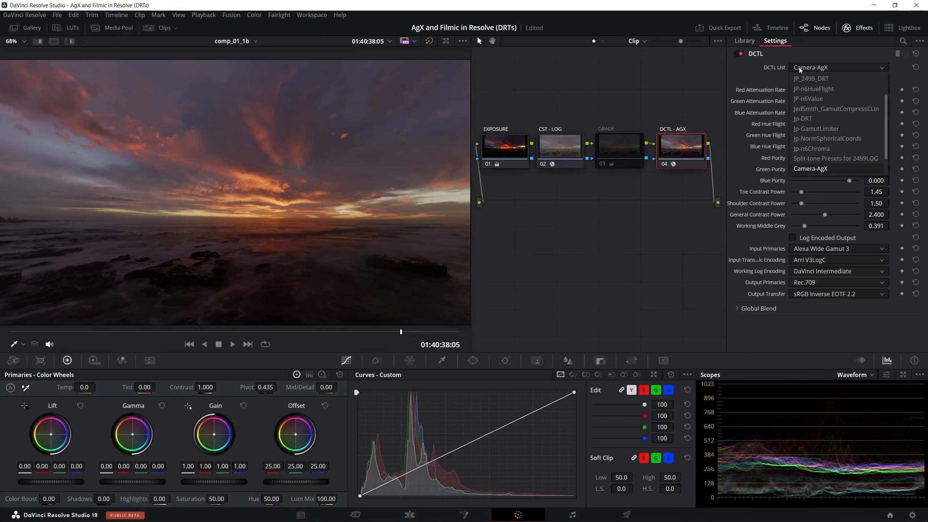
pyautogui.moveTo(885, 106); pyautogui.dragTo(884, 87)
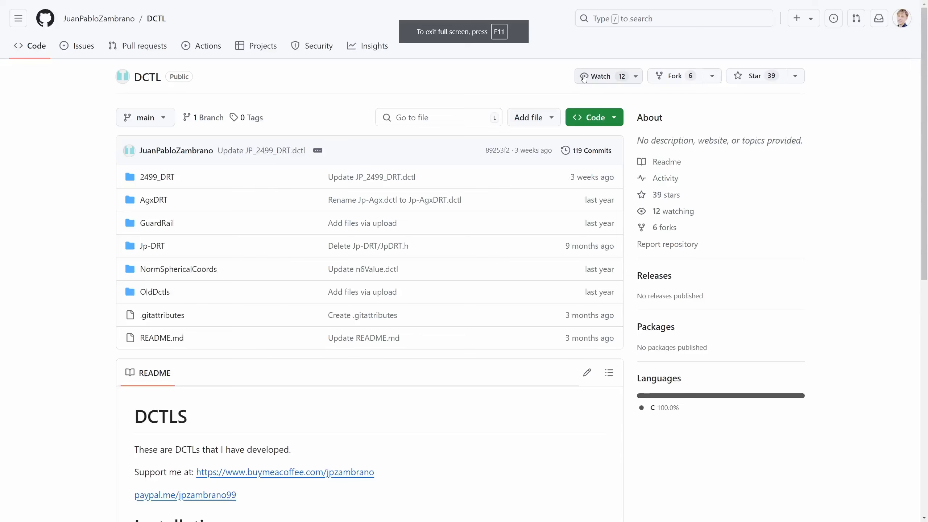
pyautogui.moveTo(120, 26)
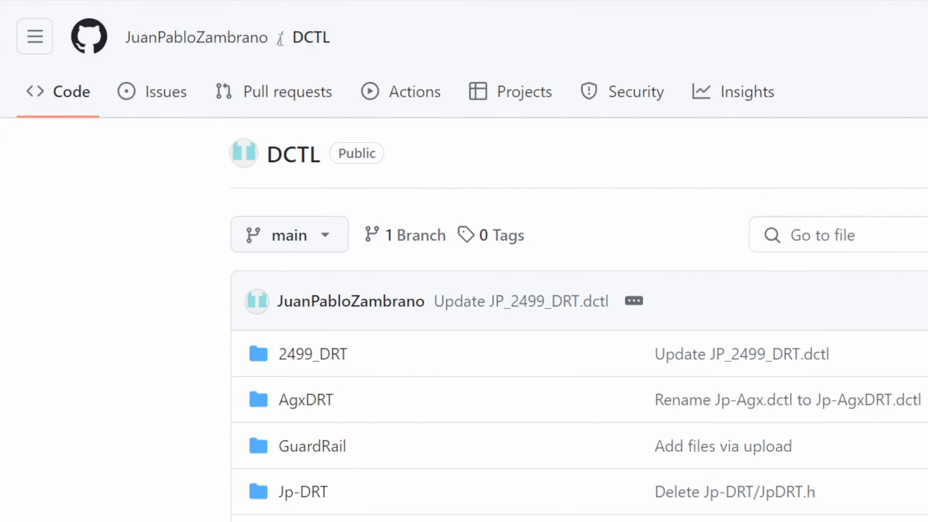
pyautogui.moveTo(279, 44)
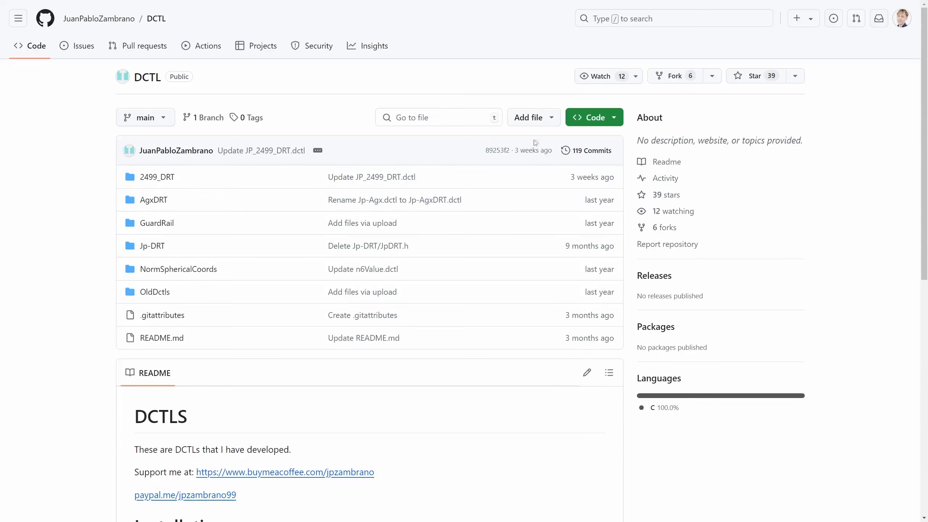
pyautogui.click(593, 121)
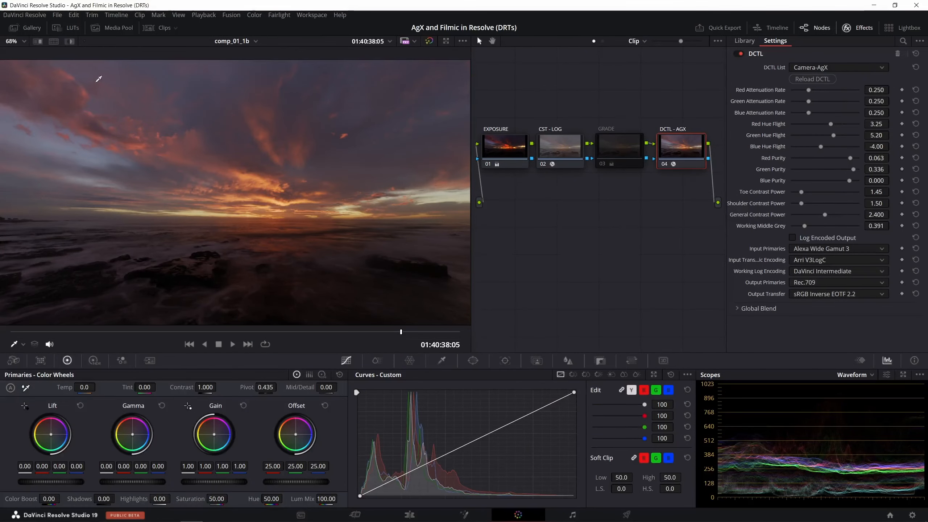
# Open the LUT folder from the lookup table options in the project's color management settings
pyautogui.click(57, 15)
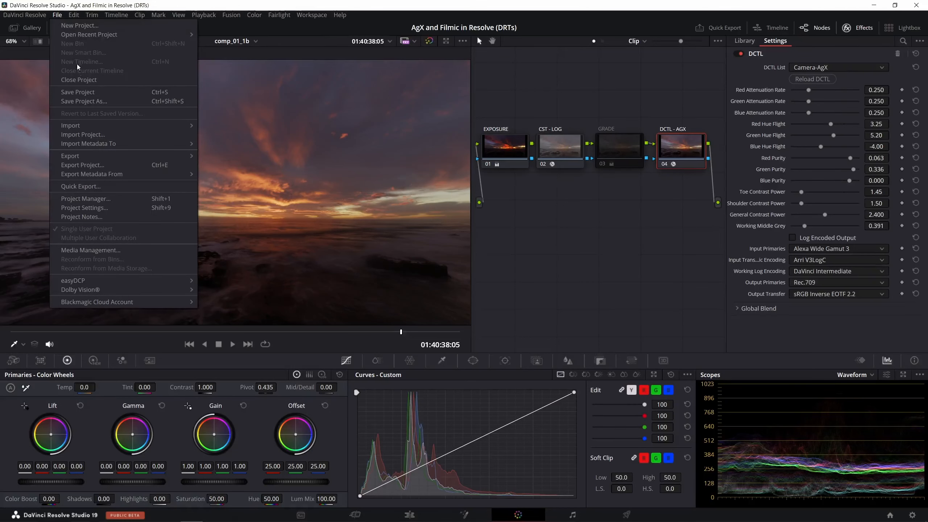
pyautogui.click(113, 208)
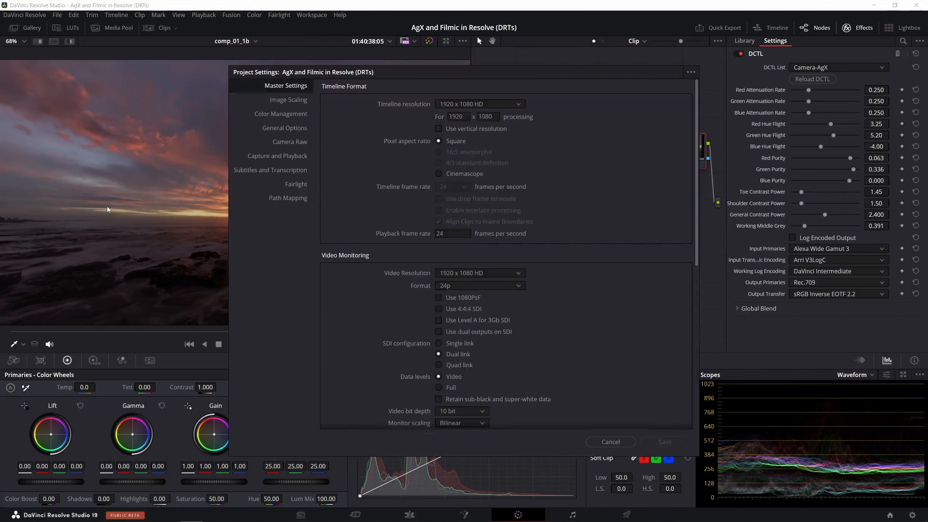
pyautogui.click(286, 115)
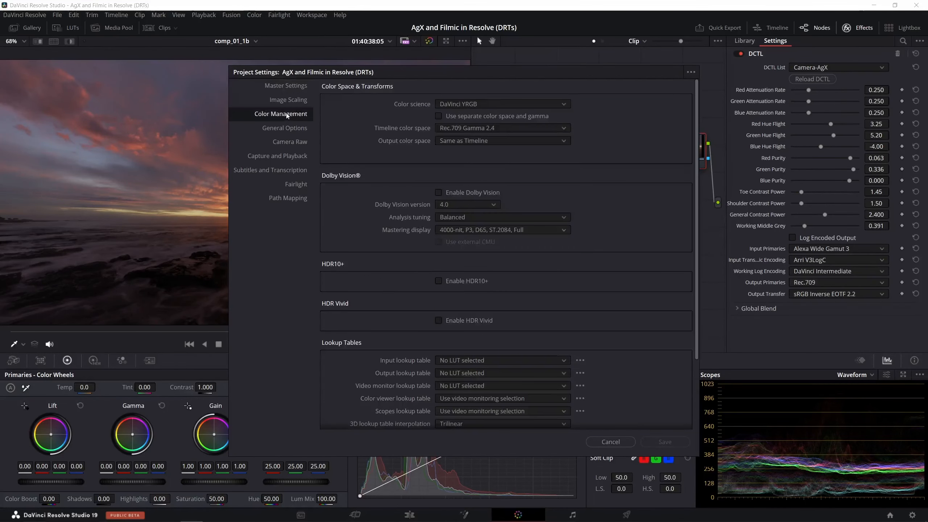
pyautogui.scroll(-3, 377, 273)
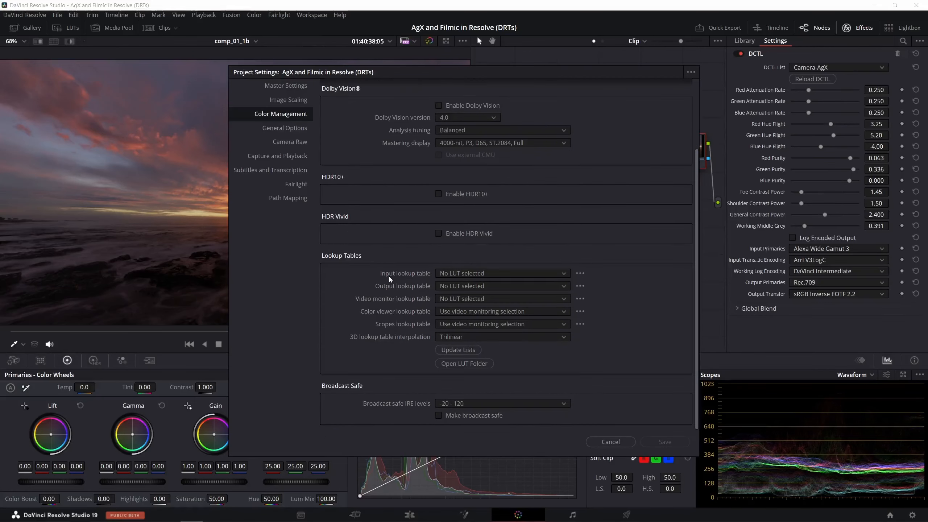
pyautogui.click(463, 364)
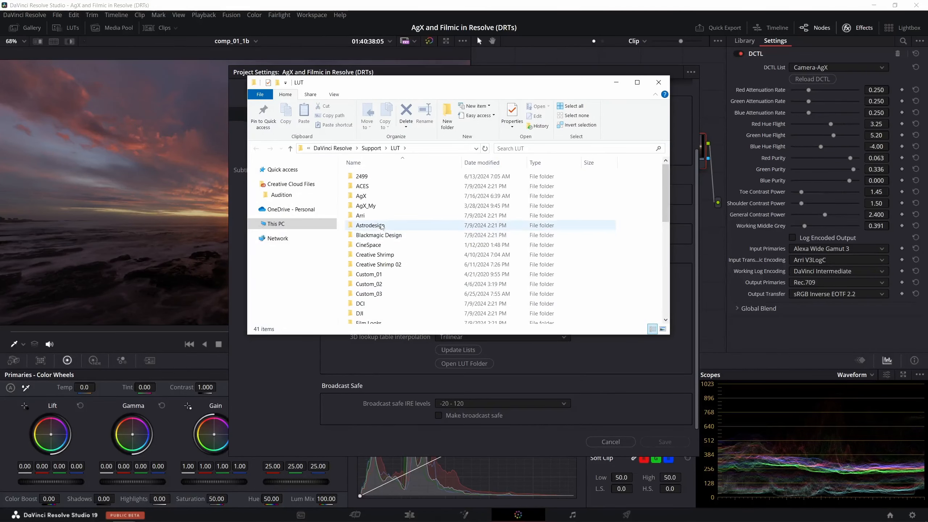
# Look through the 2499 folder and its AgxDRT and Jp-DRT subfolders, and leave the project settings without saving
pyautogui.click(382, 225)
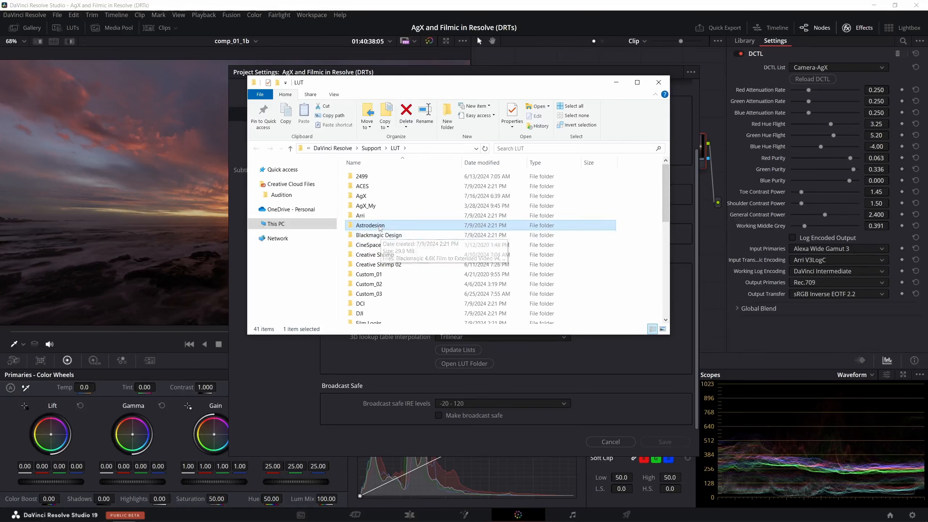
pyautogui.doubleClick(377, 177)
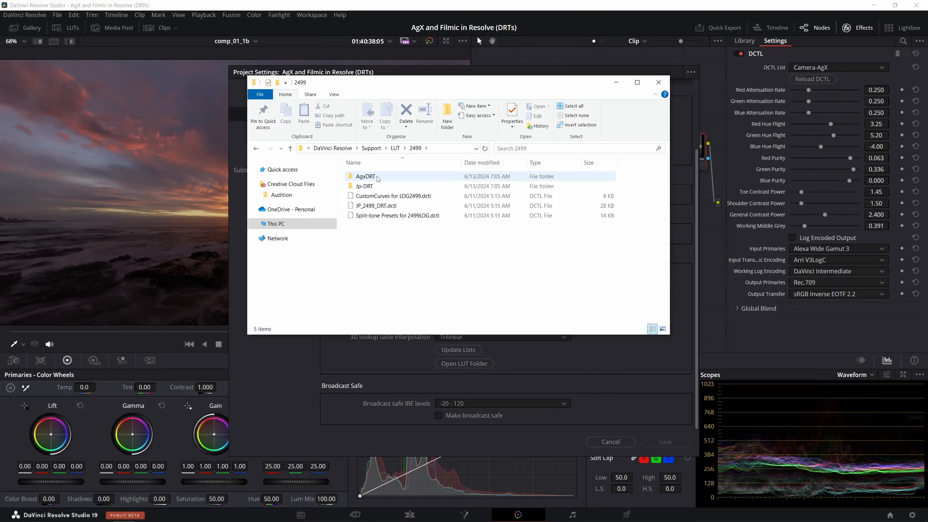
pyautogui.click(378, 187)
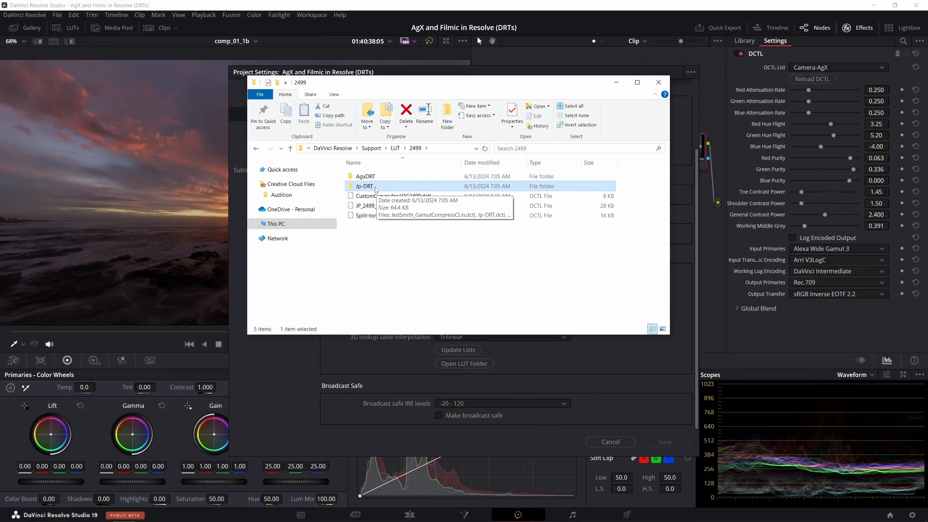
pyautogui.doubleClick(378, 177)
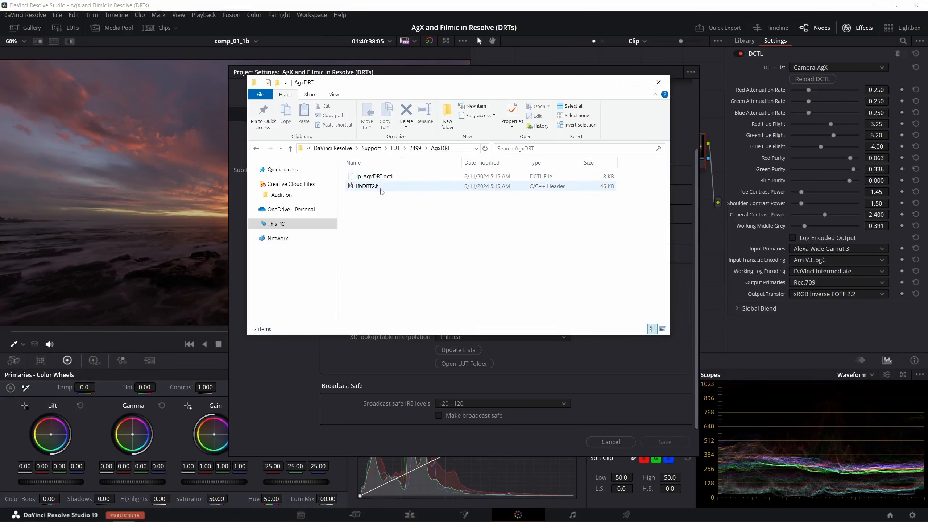
pyautogui.click(256, 148)
pyautogui.doubleClick(379, 186)
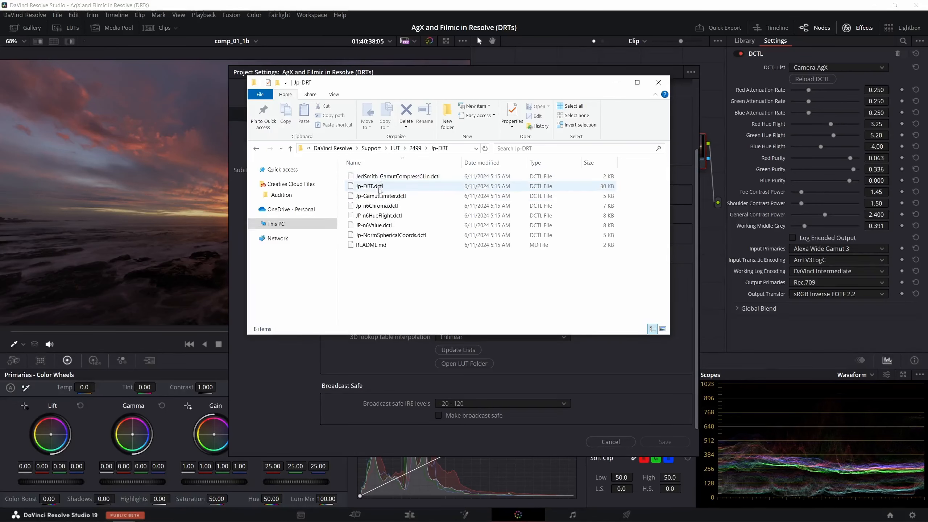
pyautogui.click(256, 148)
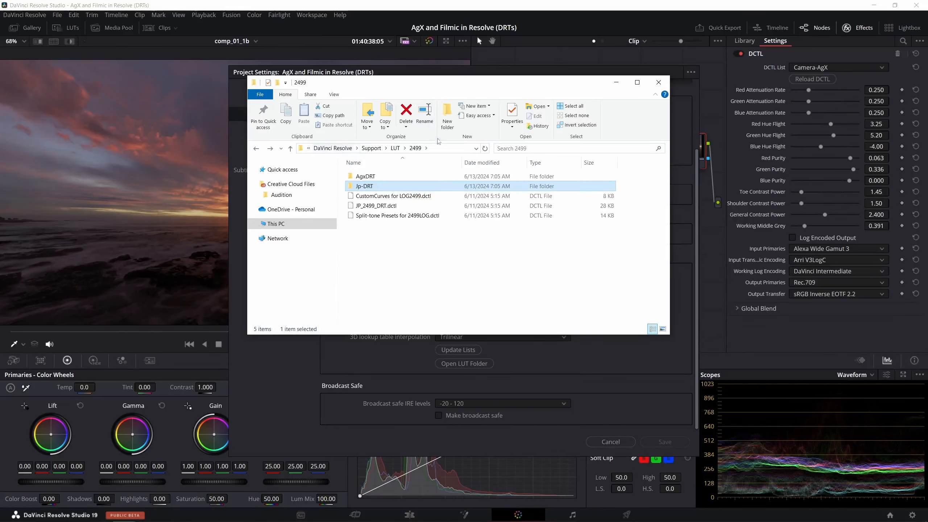
pyautogui.click(616, 82)
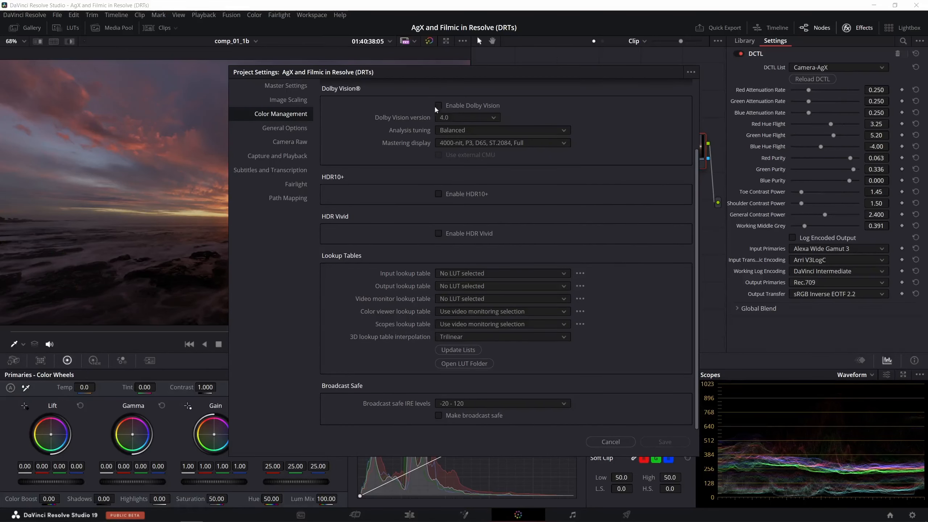
pyautogui.click(600, 442)
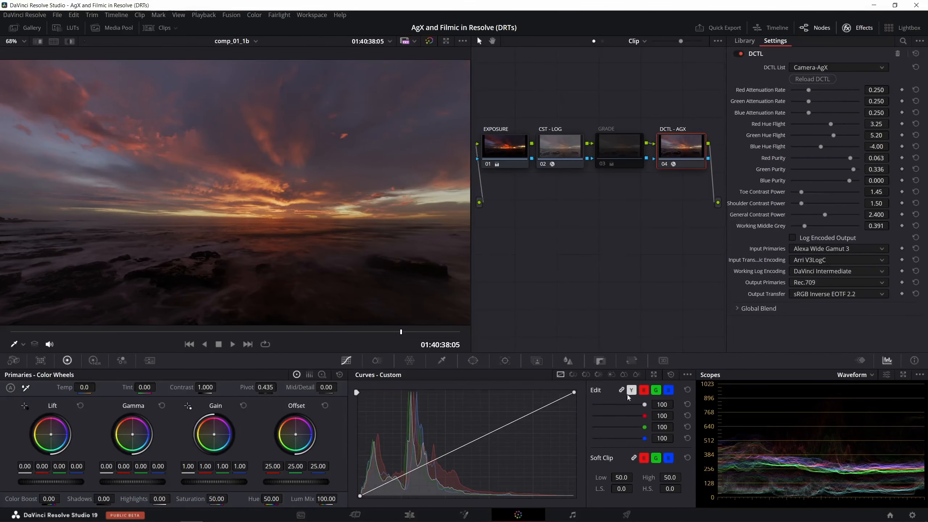
# Switch the DCTL - AGX node from Camera-AgX to the Jp-AgxDRT DCTL
pyautogui.click(807, 69)
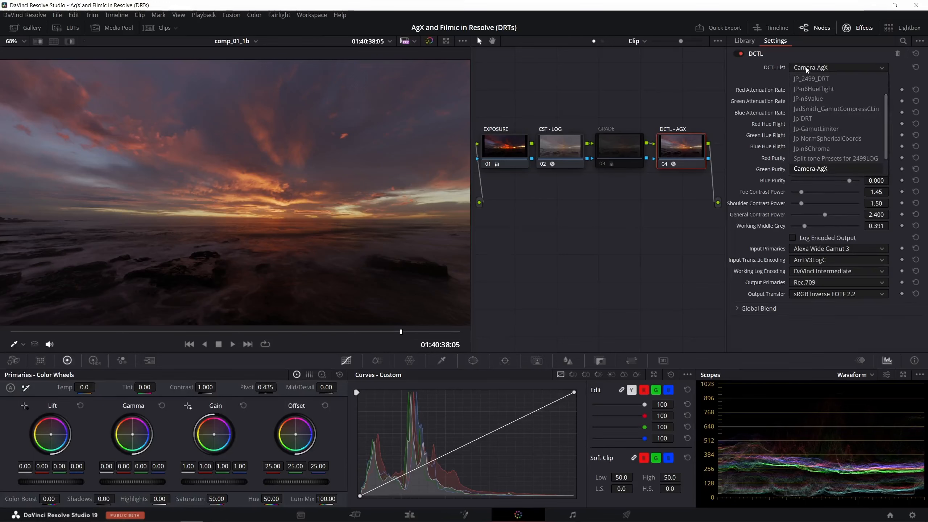
pyautogui.moveTo(886, 110); pyautogui.dragTo(885, 87)
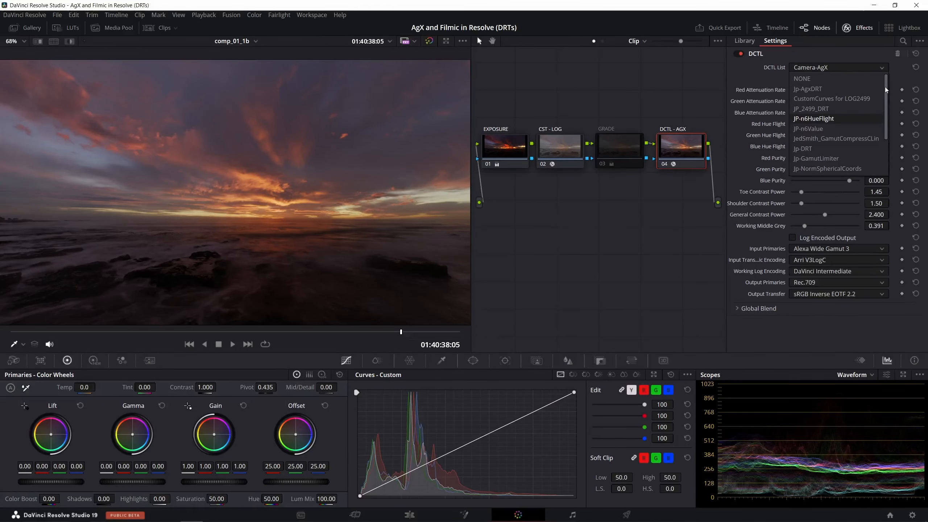
pyautogui.click(810, 90)
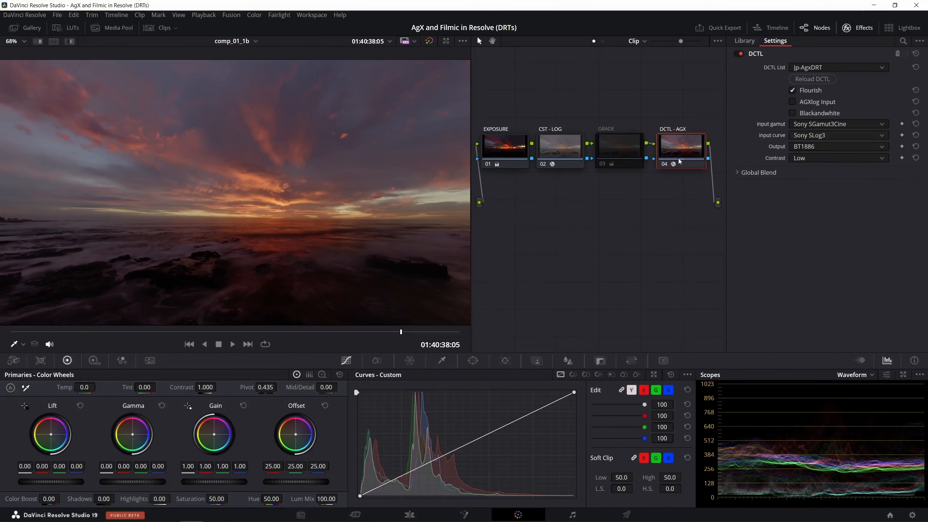
# Set the CST - LOG node's output color space to Sony S-Gamut3 and its output gamma to Sony S-Log3
pyautogui.click(567, 146)
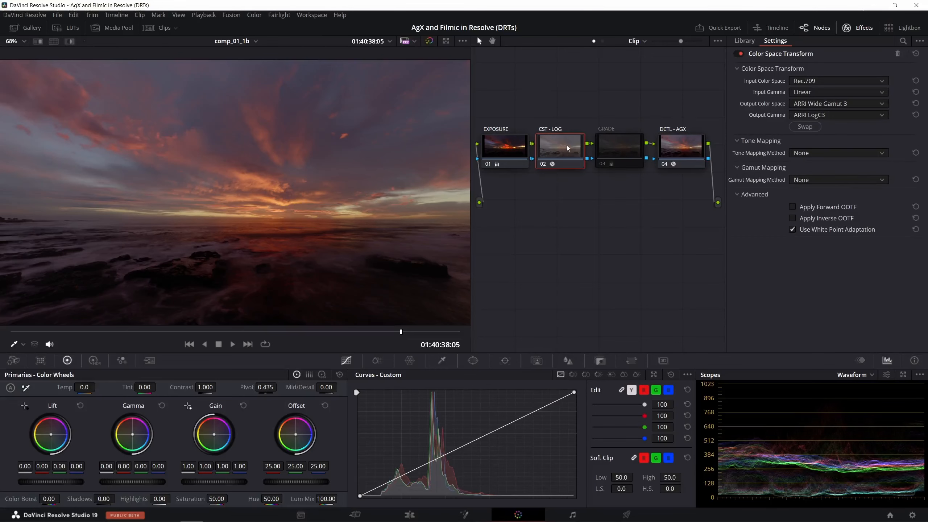
pyautogui.click(812, 106)
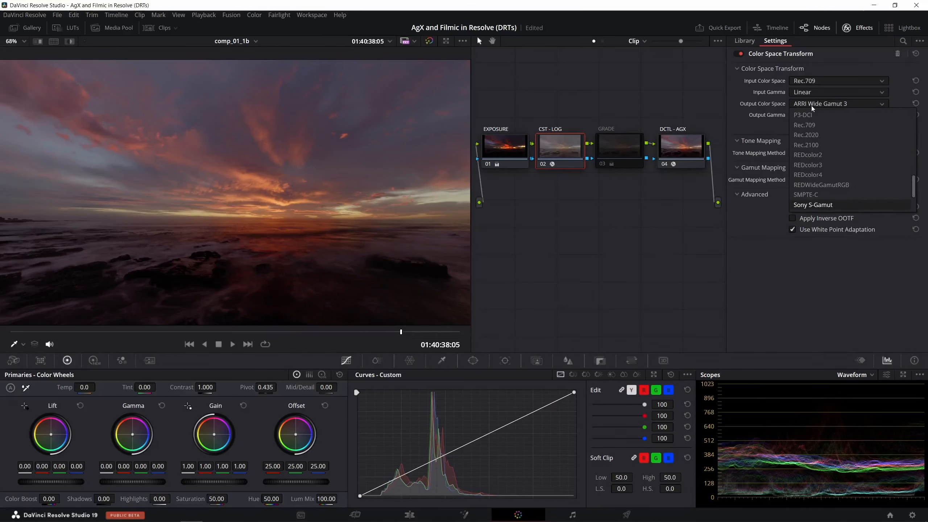
pyautogui.press('Down')
pyautogui.press('Down')
pyautogui.press('Up')
pyautogui.press('Return')
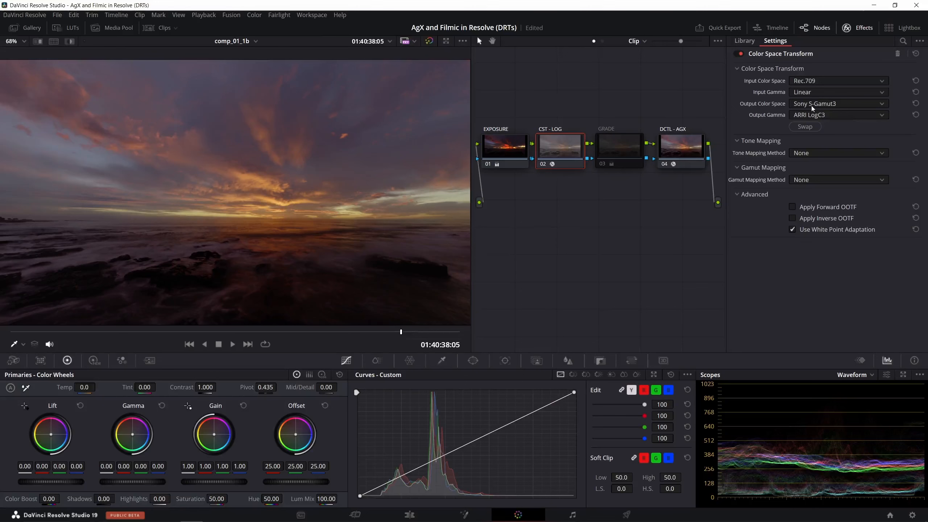
pyautogui.click(808, 116)
pyautogui.press('s')
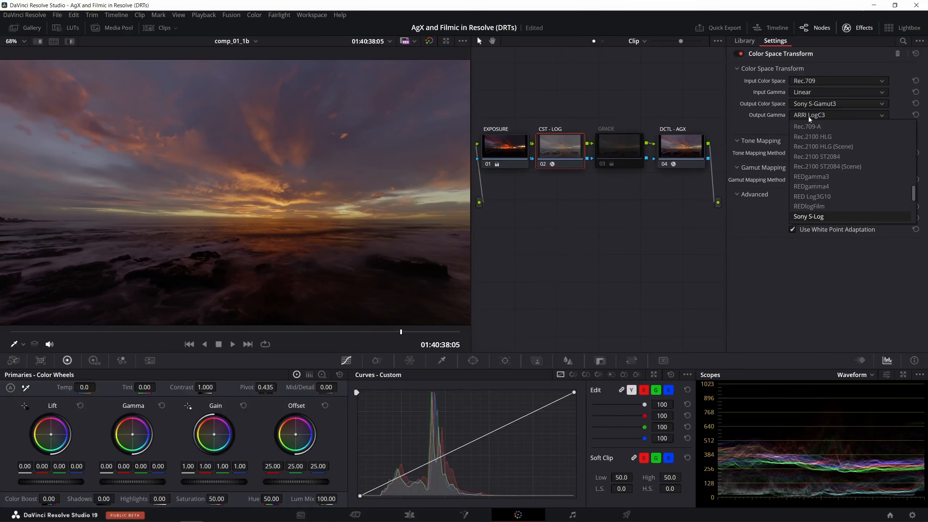
pyautogui.press('Down')
pyautogui.press('Down')
pyautogui.press('Return')
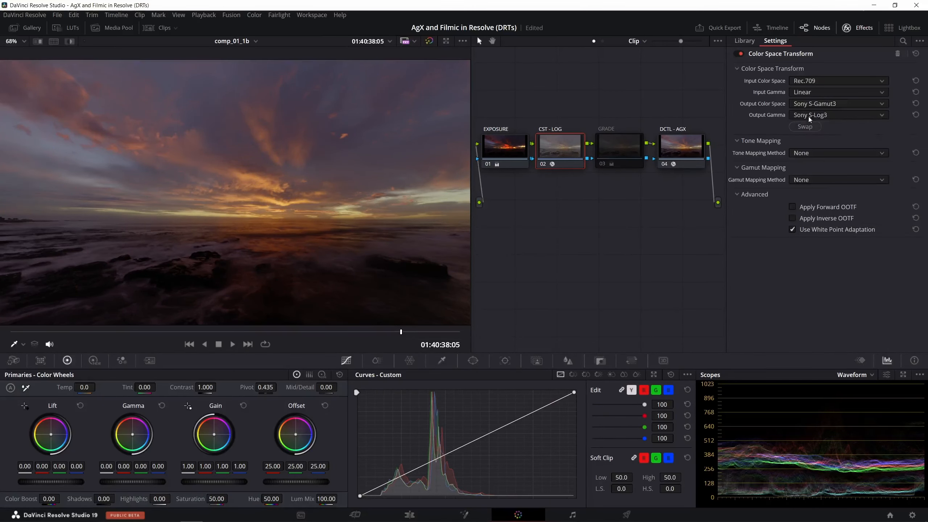
# Change the CST - LOG node's output color space to Sony S-Gamut3.Cine to match the DCTL's input gamut, and reselect the DCTL - AGX node
pyautogui.click(691, 147)
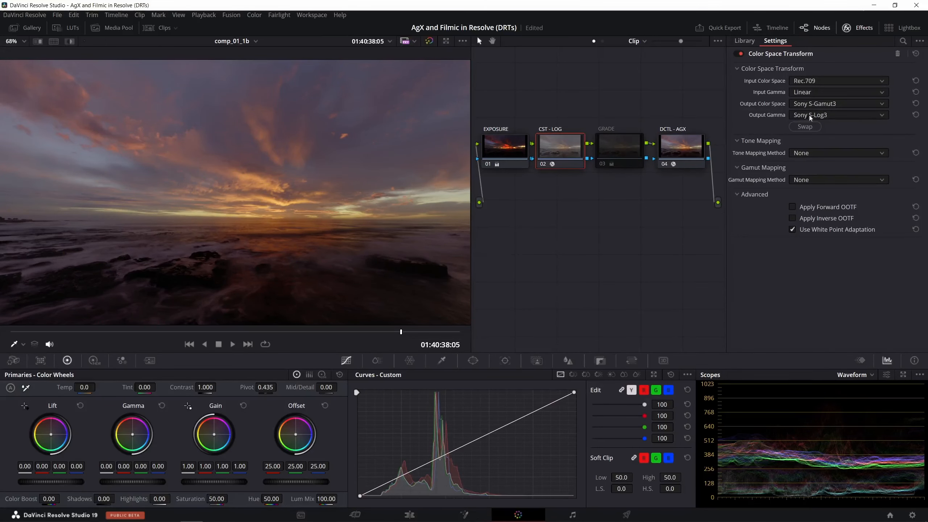
pyautogui.click(823, 103)
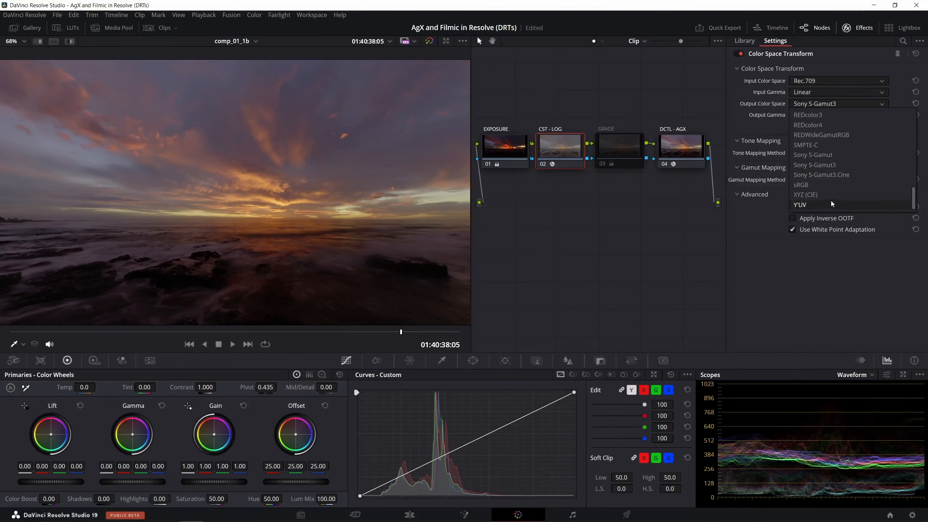
pyautogui.click(832, 177)
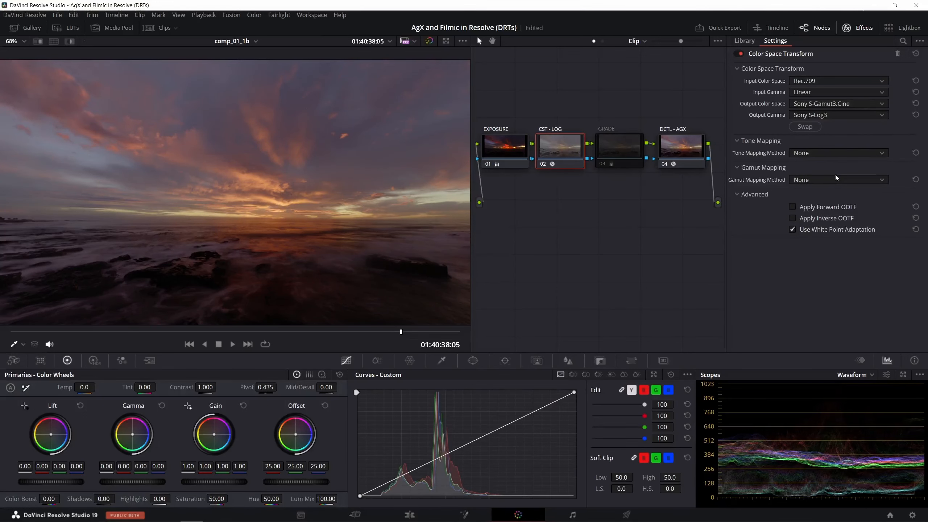
pyautogui.click(685, 157)
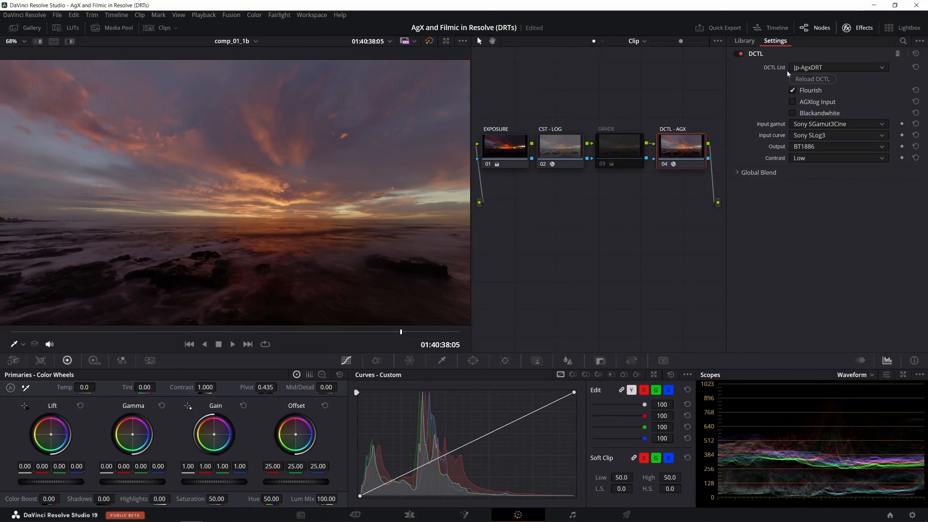
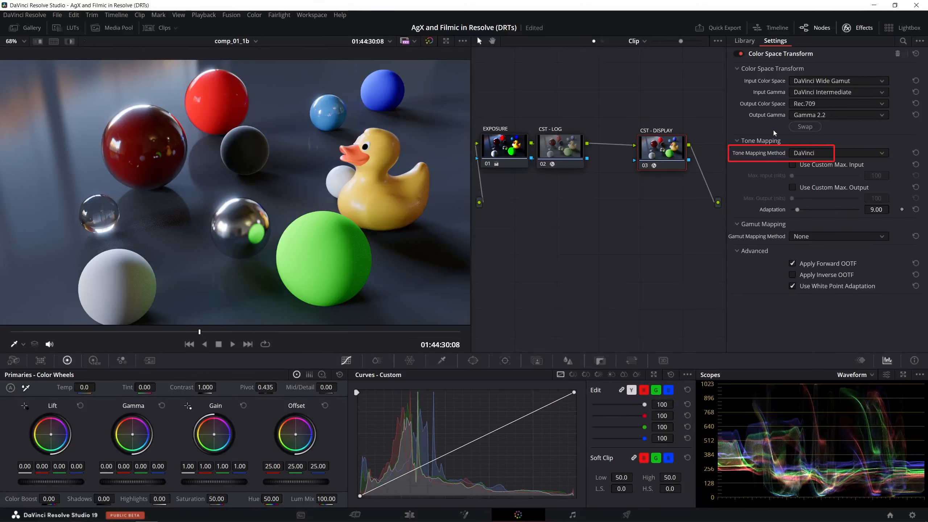
# Keep DaVinci tone mapping on the CST - DISPLAY node and set its gamut mapping method to Saturation Compression
pyautogui.click(804, 154)
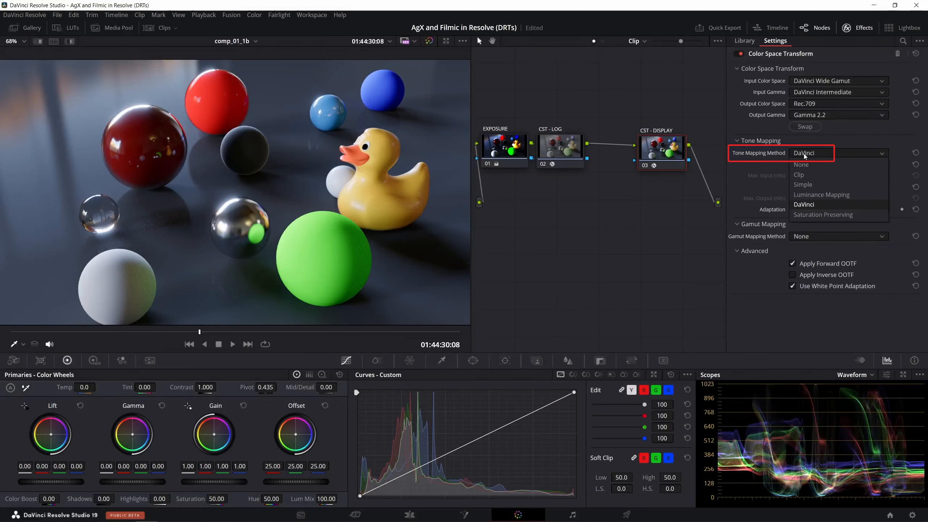
pyautogui.click(804, 205)
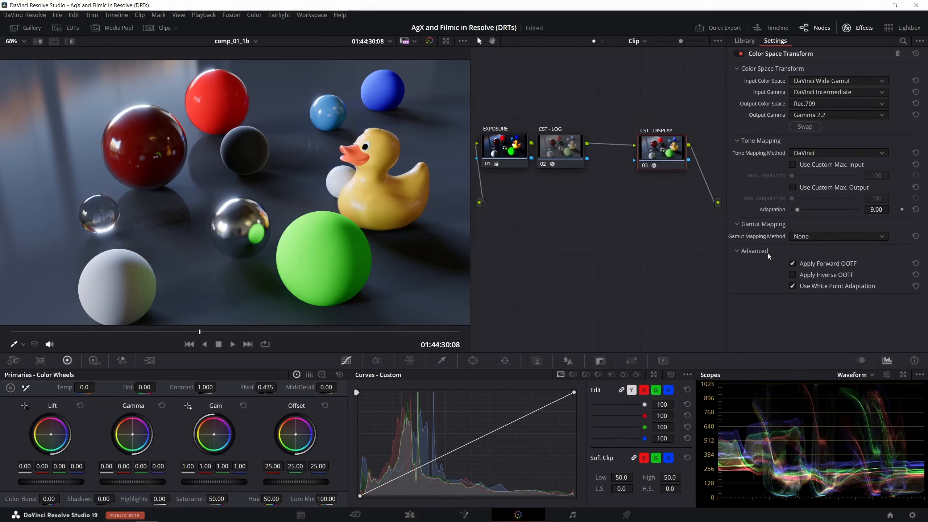
pyautogui.click(802, 237)
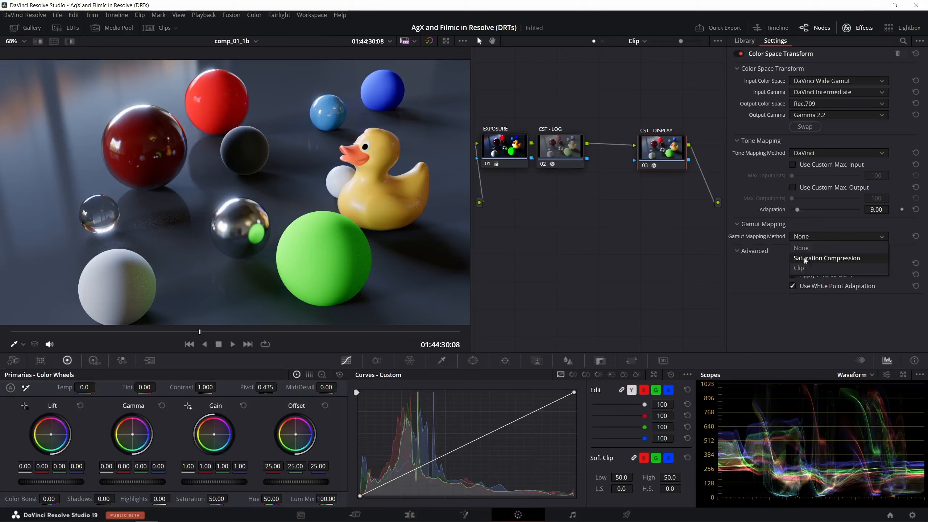
pyautogui.click(805, 259)
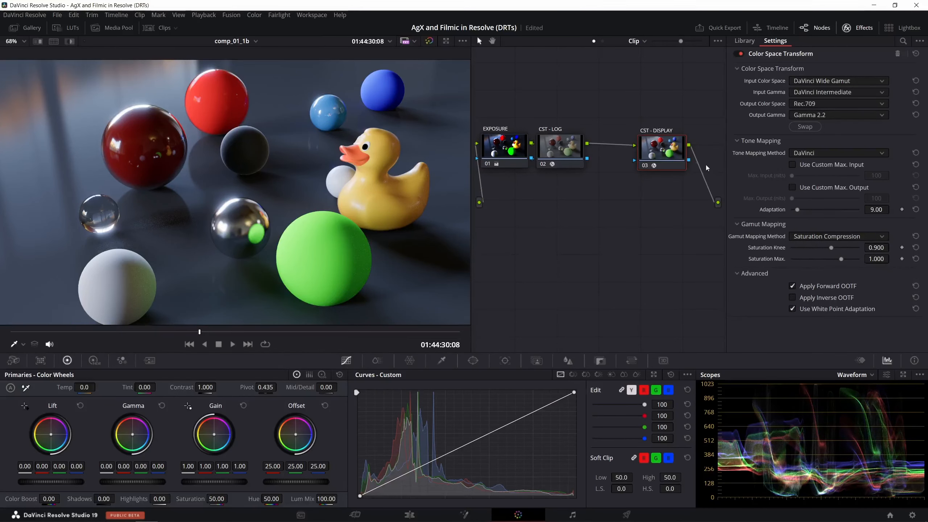
# Move the CST - DISPLAY node farther from CST - LOG and insert a new node between them
pyautogui.moveTo(674, 156); pyautogui.dragTo(683, 155)
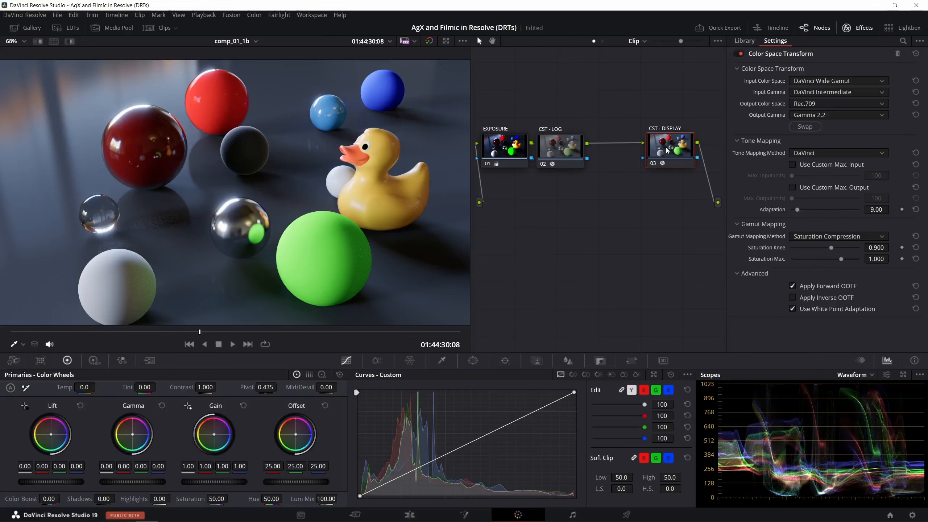
pyautogui.moveTo(670, 151); pyautogui.dragTo(681, 149)
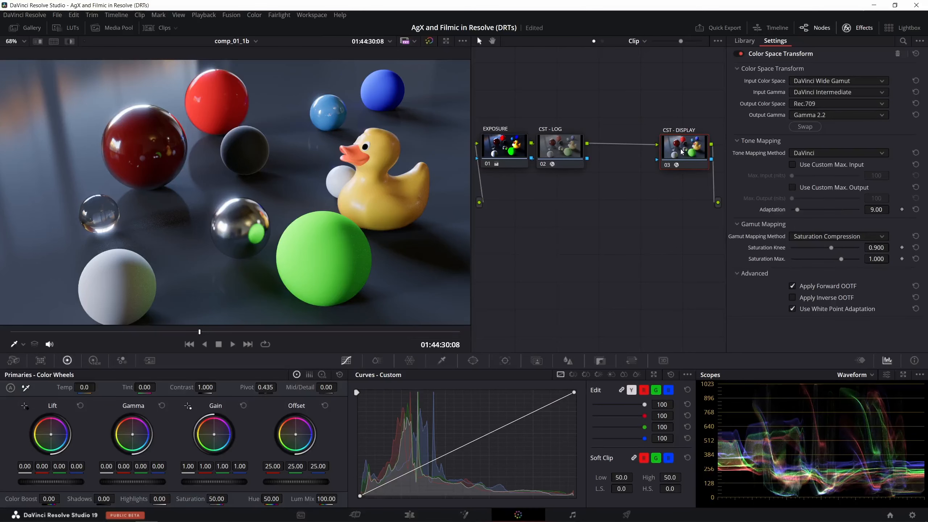
pyautogui.rightClick(599, 161)
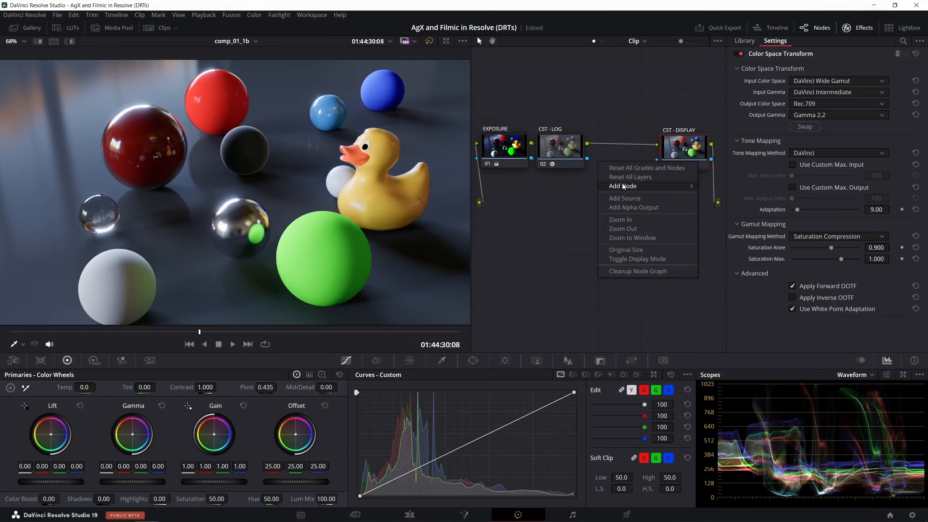
pyautogui.moveTo(626, 187)
pyautogui.click(722, 185)
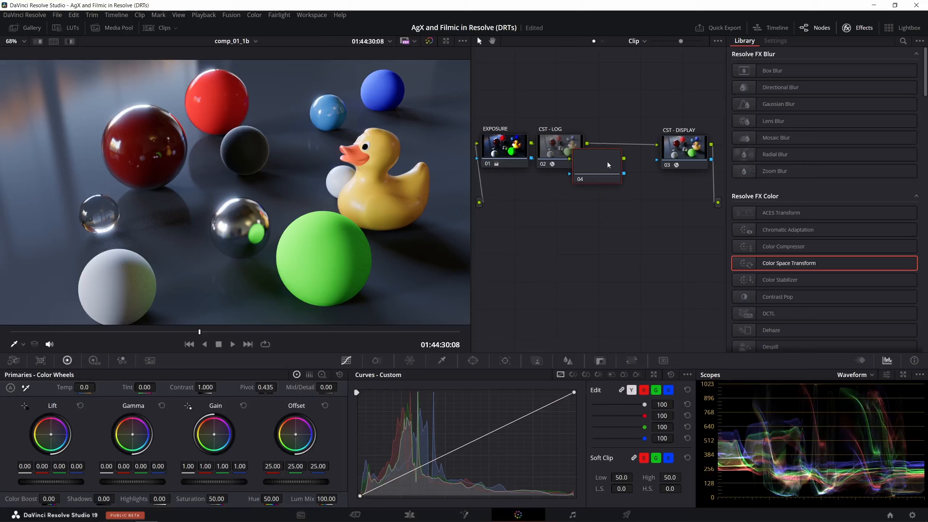
# Label the new node GRADE and align it between the CST - LOG and CST - DISPLAY nodes
pyautogui.rightClick(636, 143)
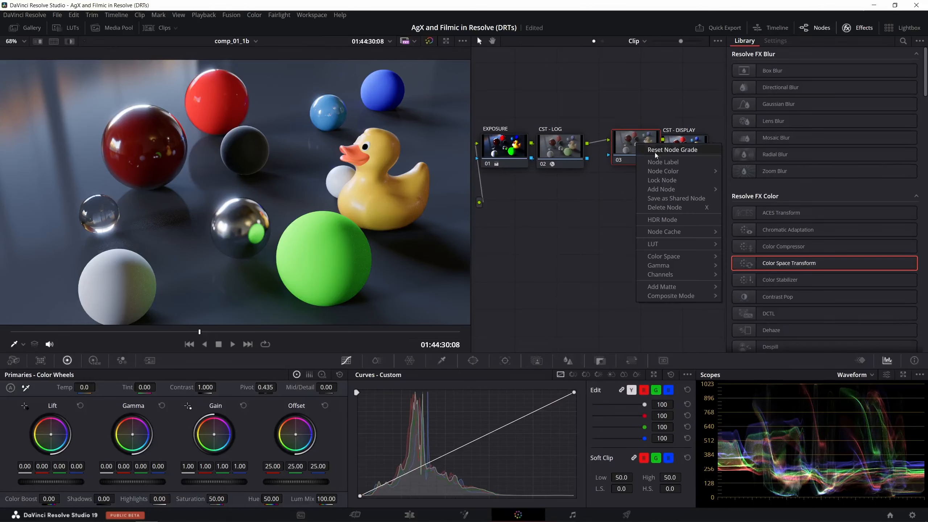
pyautogui.click(661, 163)
pyautogui.write('GRADE')
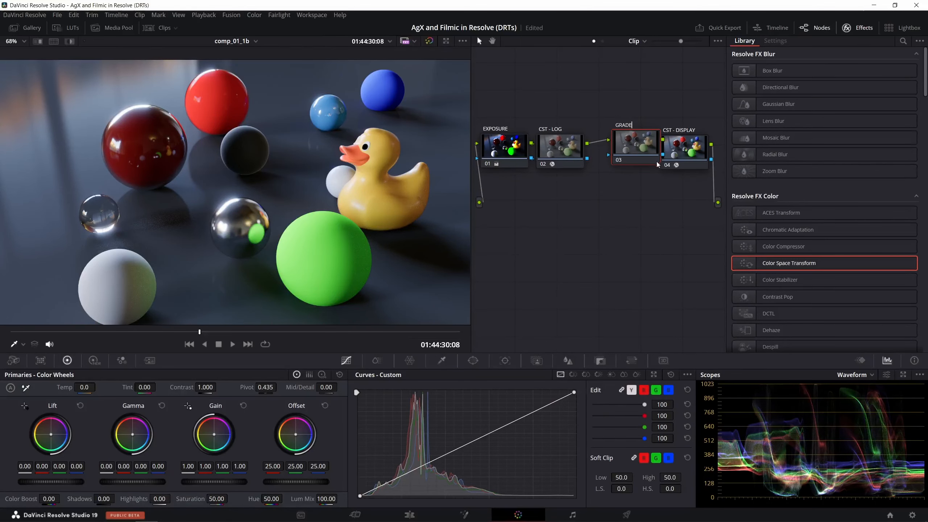
pyautogui.press('Return')
pyautogui.moveTo(645, 153); pyautogui.dragTo(635, 163)
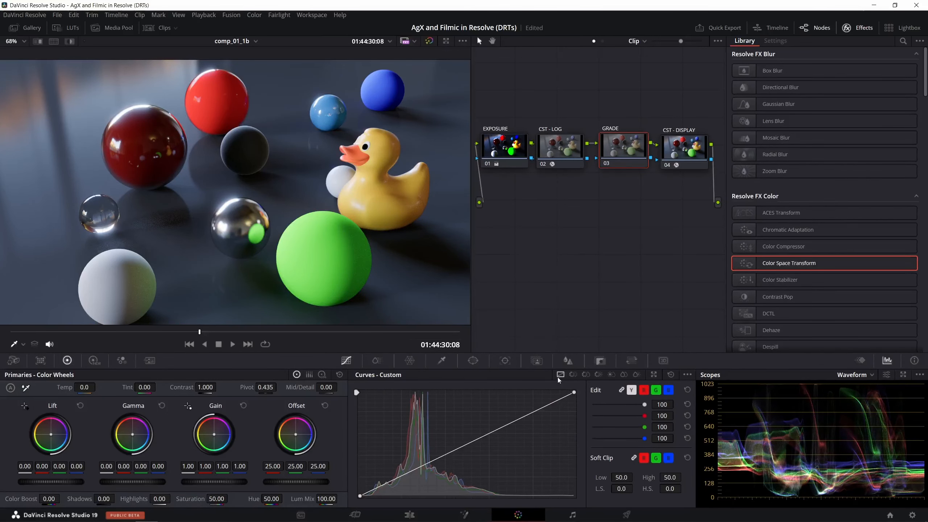
# Desaturate the GRADE node's highlights with a Lum Vs Sat curve through Input Lum 0.37, Saturation 0.75, and compare with the node disabled
pyautogui.click(612, 374)
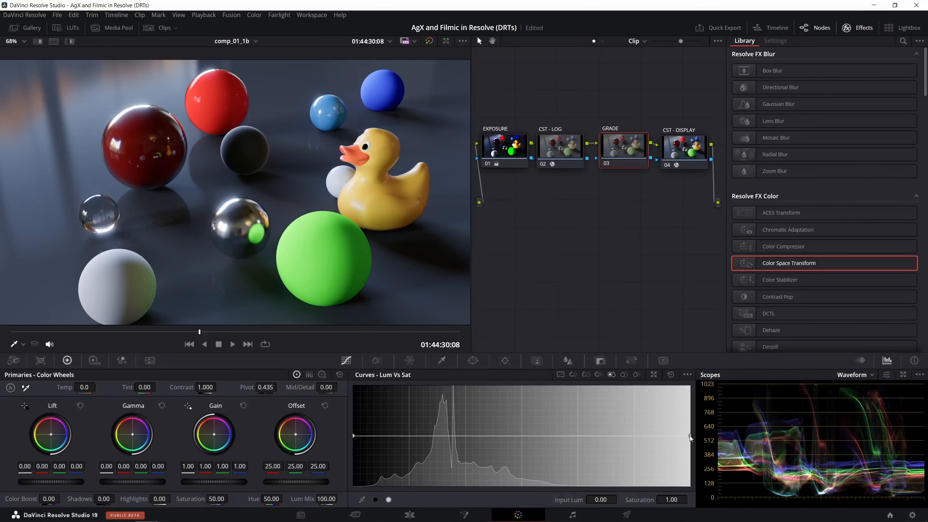
pyautogui.moveTo(690, 439); pyautogui.dragTo(691, 494)
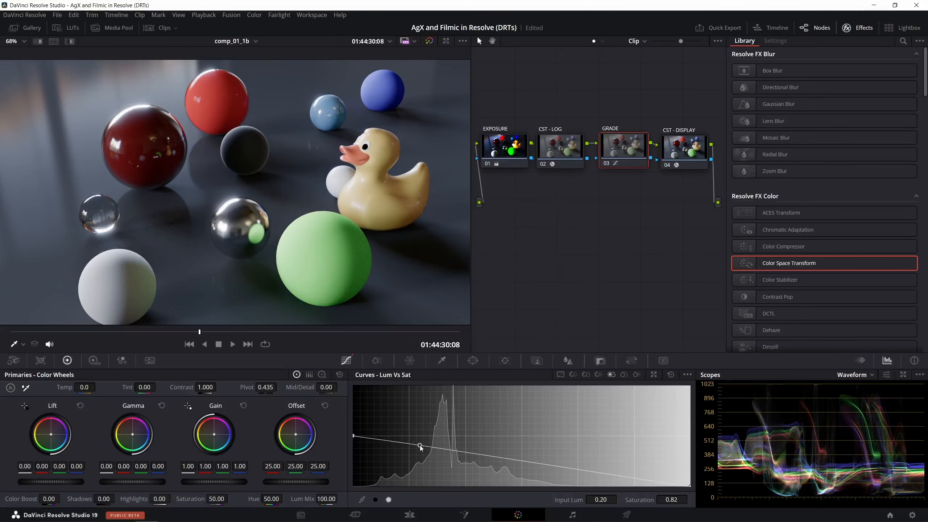
pyautogui.moveTo(420, 445); pyautogui.dragTo(477, 448)
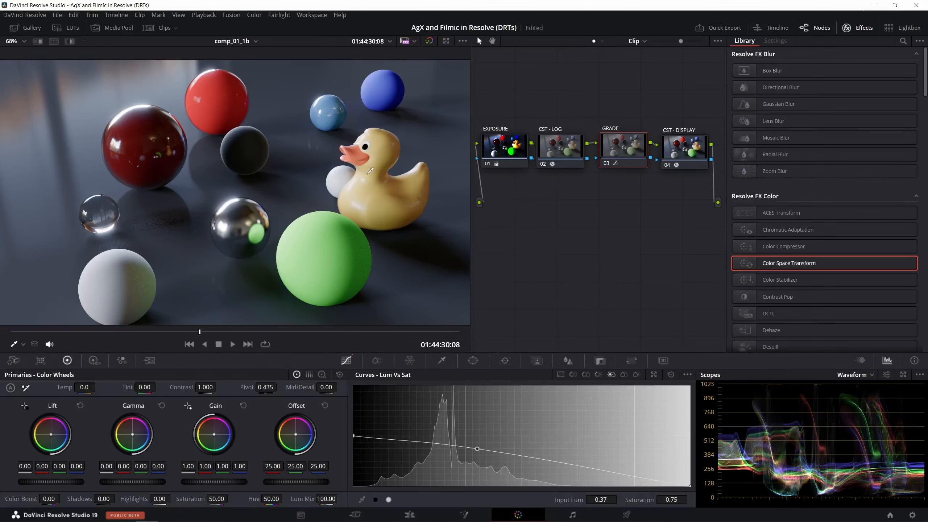
pyautogui.click(608, 164)
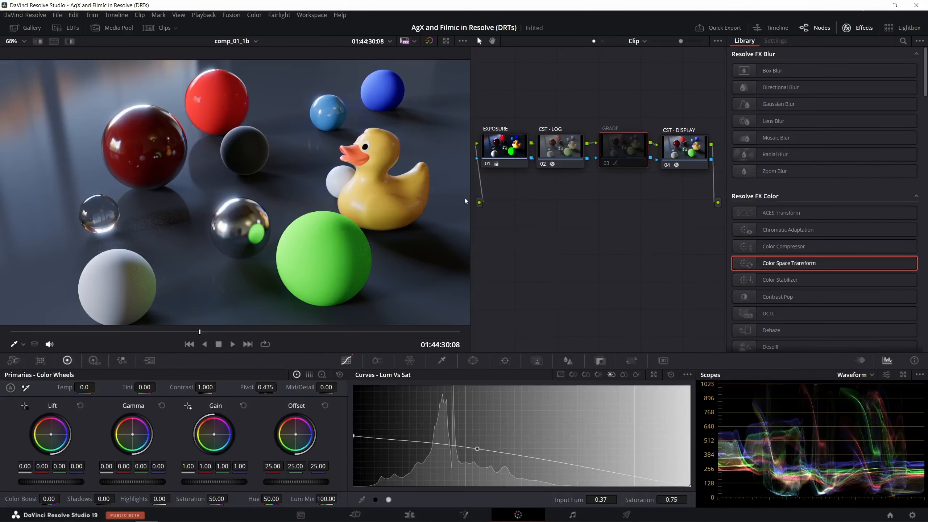
pyautogui.click(605, 164)
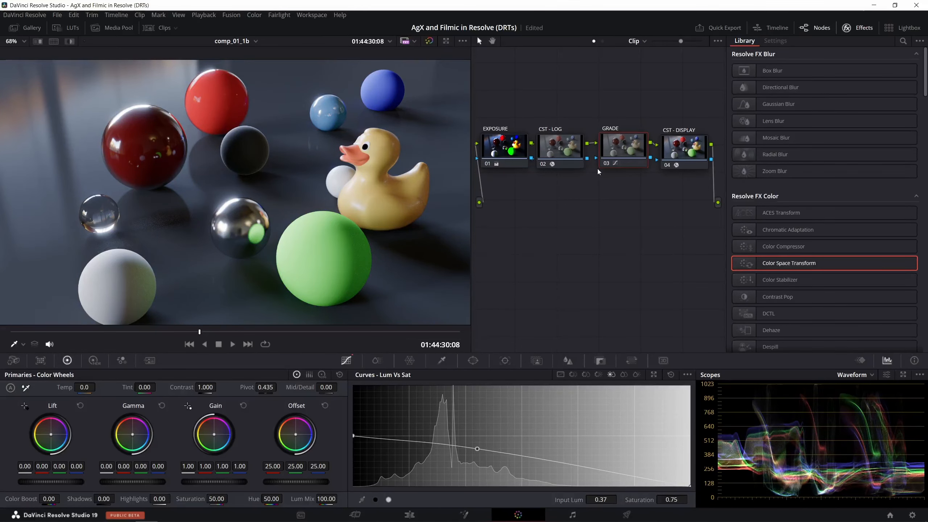
# Vary the EXPOSURE node's gain up to about 8.19 and down to about 2.05, toggling the GRADE node to compare
pyautogui.click(497, 162)
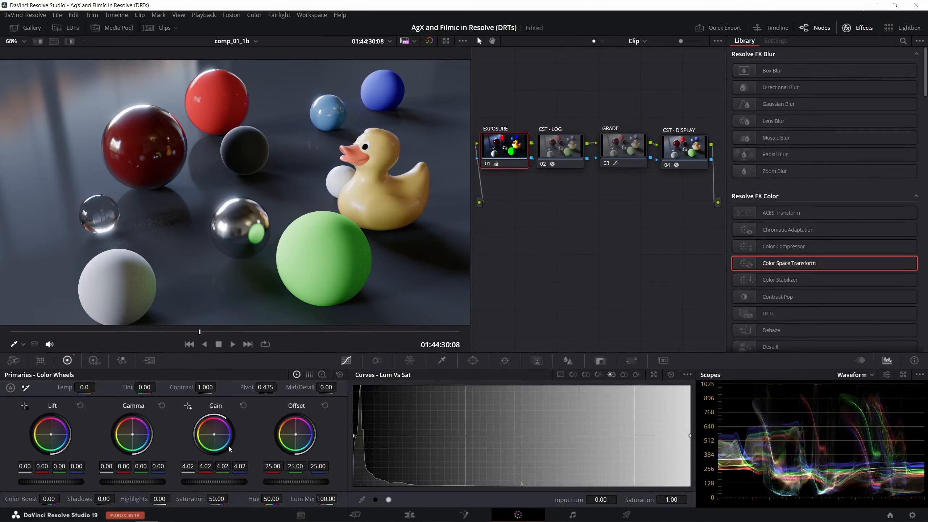
pyautogui.moveTo(226, 483); pyautogui.dragTo(173, 482)
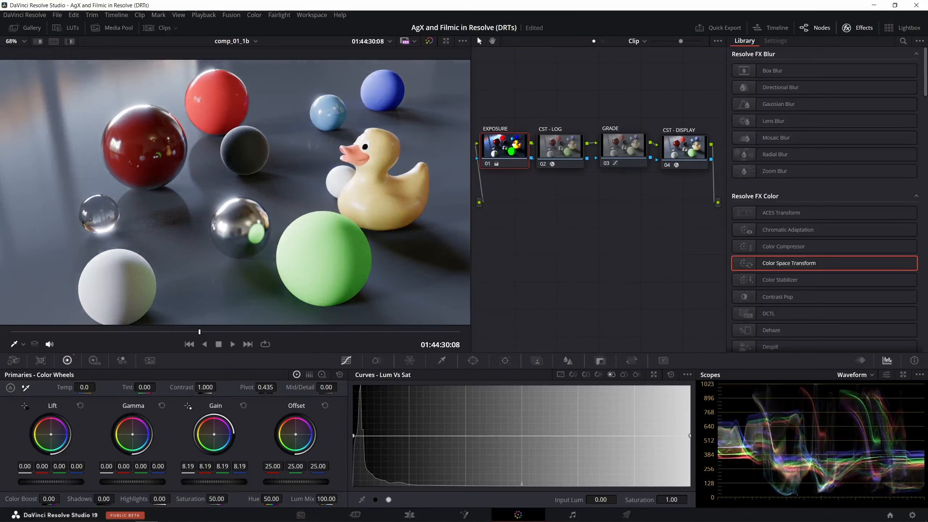
pyautogui.click(609, 164)
pyautogui.click(609, 162)
pyautogui.click(616, 149)
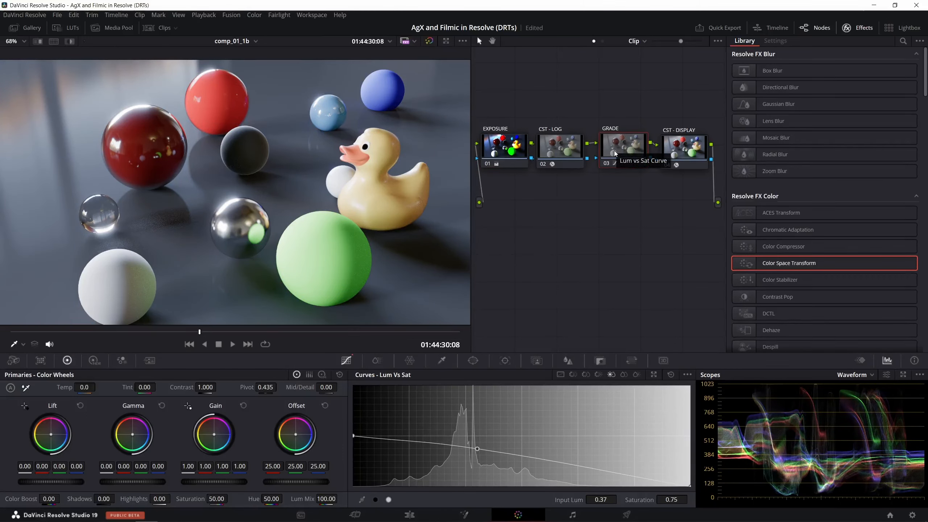
pyautogui.click(506, 161)
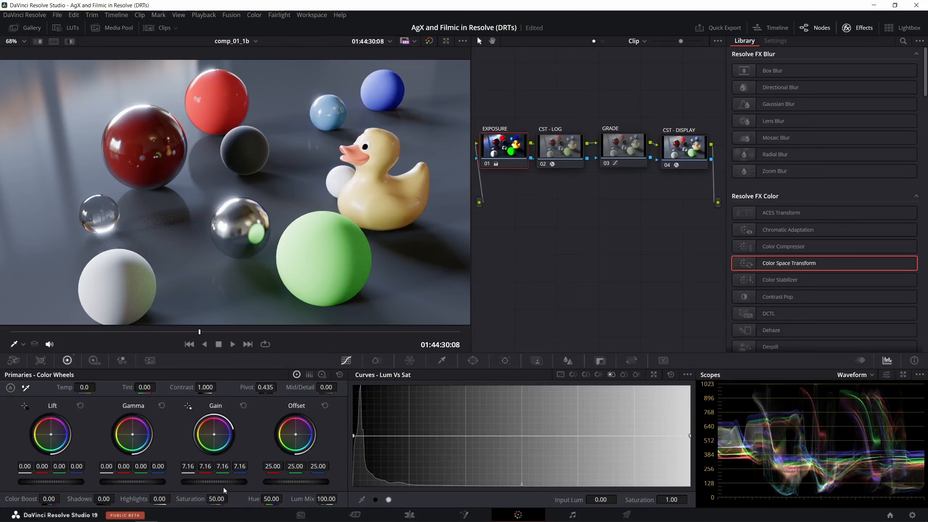
pyautogui.moveTo(224, 486)
pyautogui.mouseDown()
pyautogui.moveTo(178, 486)
pyautogui.moveTo(225, 486)
pyautogui.mouseUp()
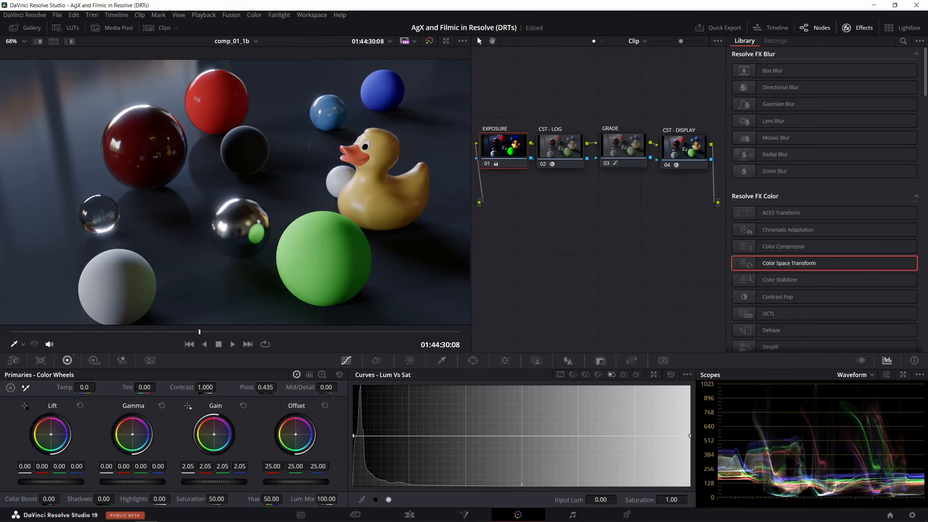
# Reset the GRADE node's grade to clear its Lum Vs Sat curve
pyautogui.click(618, 149)
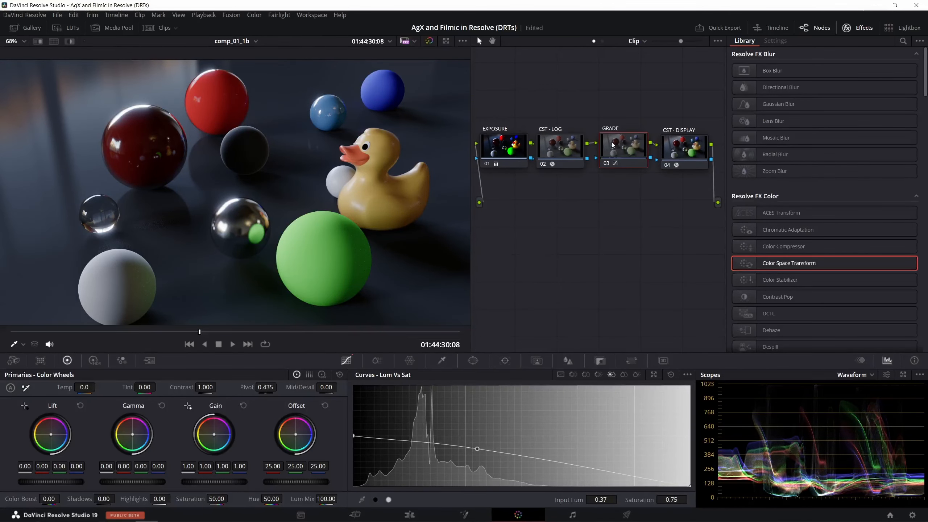
pyautogui.rightClick(613, 145)
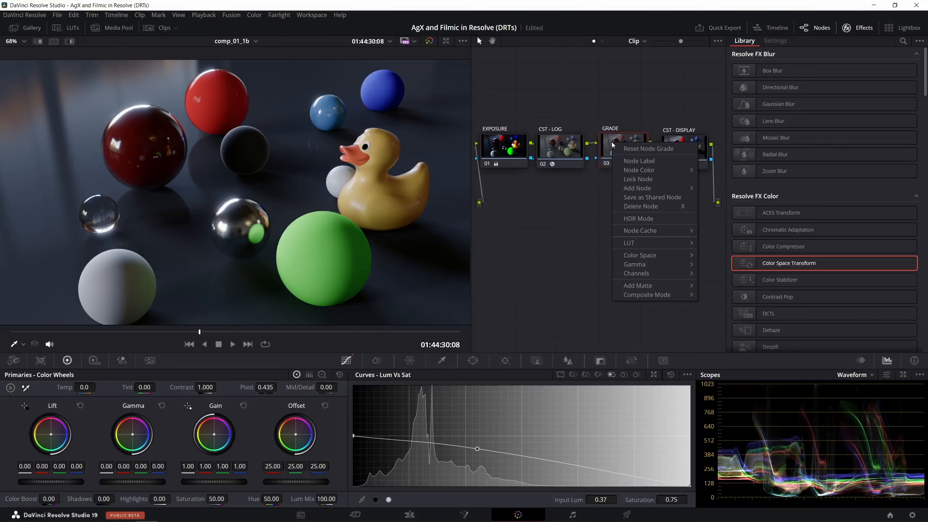
pyautogui.click(633, 149)
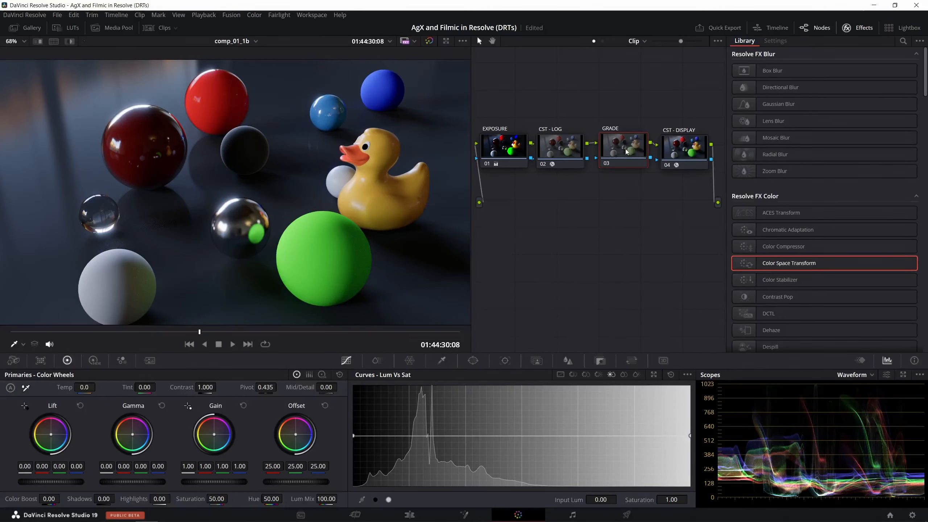
# Try different ColorSlice density values on the GRADE node, including about -0.32, and reset density to 0.00
pyautogui.click(375, 360)
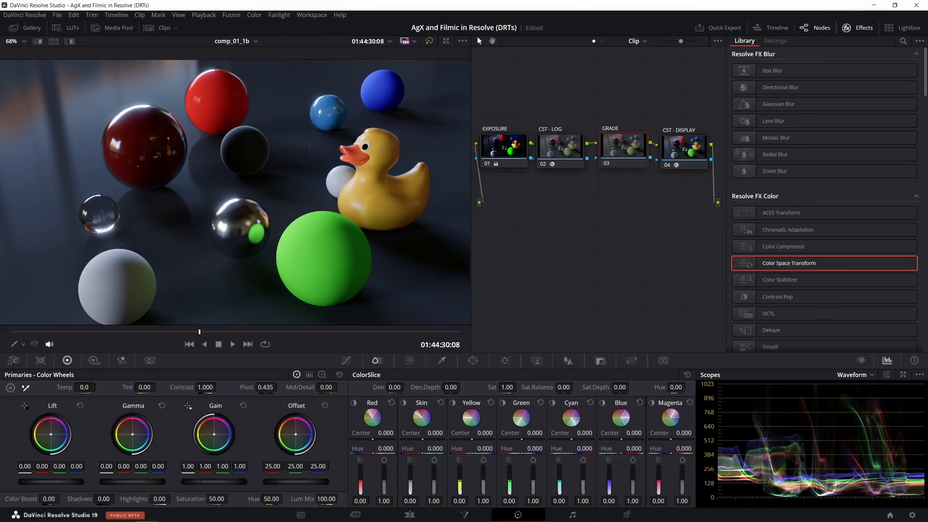
pyautogui.moveTo(395, 387); pyautogui.dragTo(387, 387)
pyautogui.doubleClick(395, 387)
pyautogui.write('-1')
pyautogui.press('Return')
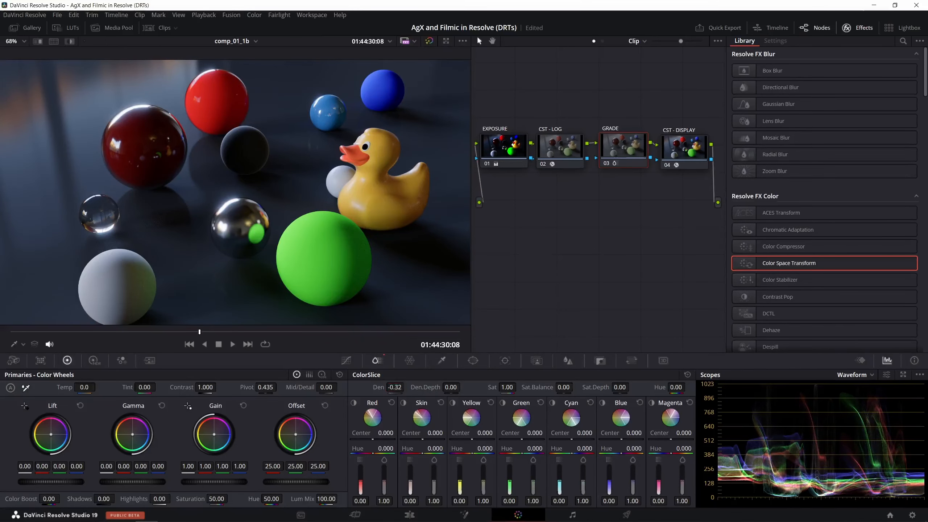
pyautogui.moveTo(396, 388)
pyautogui.mouseDown()
pyautogui.moveTo(454, 387)
pyautogui.moveTo(421, 387)
pyautogui.moveTo(438, 388)
pyautogui.mouseUp()
pyautogui.moveTo(403, 387); pyautogui.dragTo(397, 389)
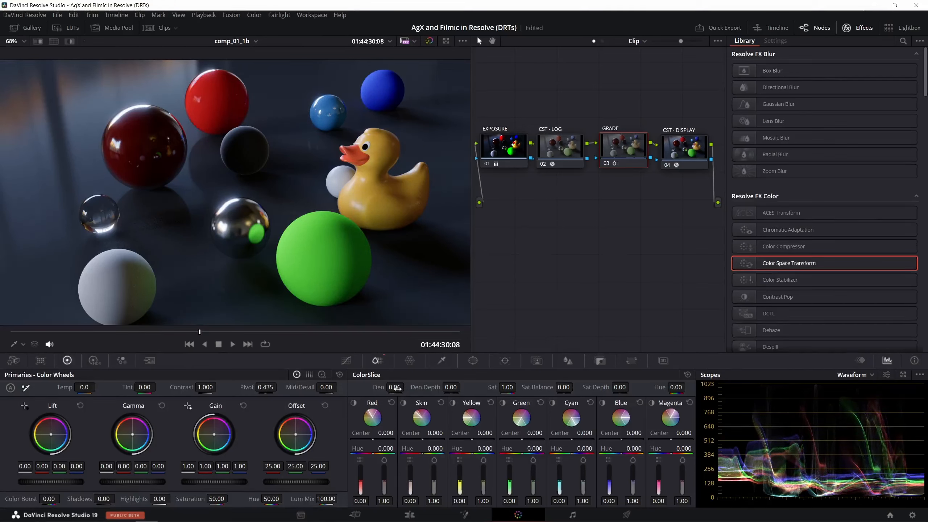
pyautogui.doubleClick(398, 386)
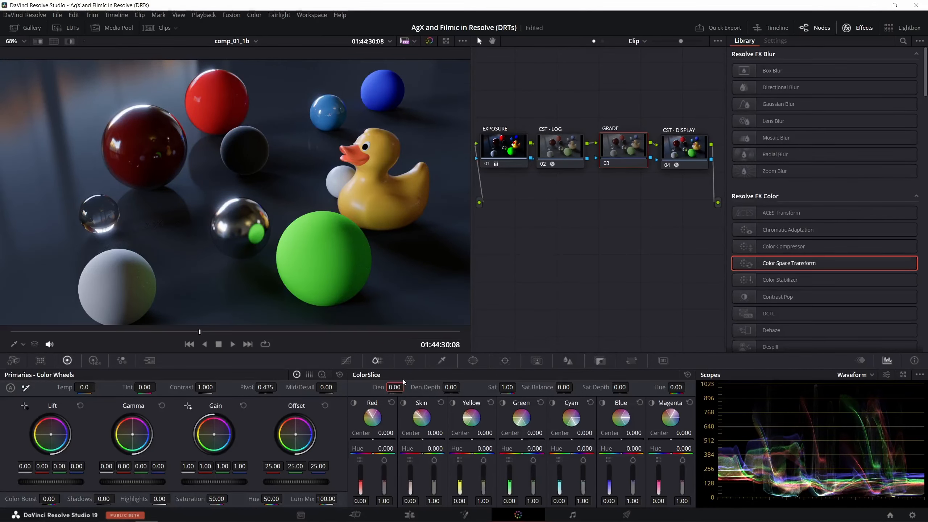
pyautogui.moveTo(362, 483); pyautogui.dragTo(384, 482)
pyautogui.moveTo(459, 493); pyautogui.dragTo(460, 488)
pyautogui.moveTo(483, 485); pyautogui.dragTo(483, 484)
pyautogui.moveTo(608, 486); pyautogui.dragTo(633, 485)
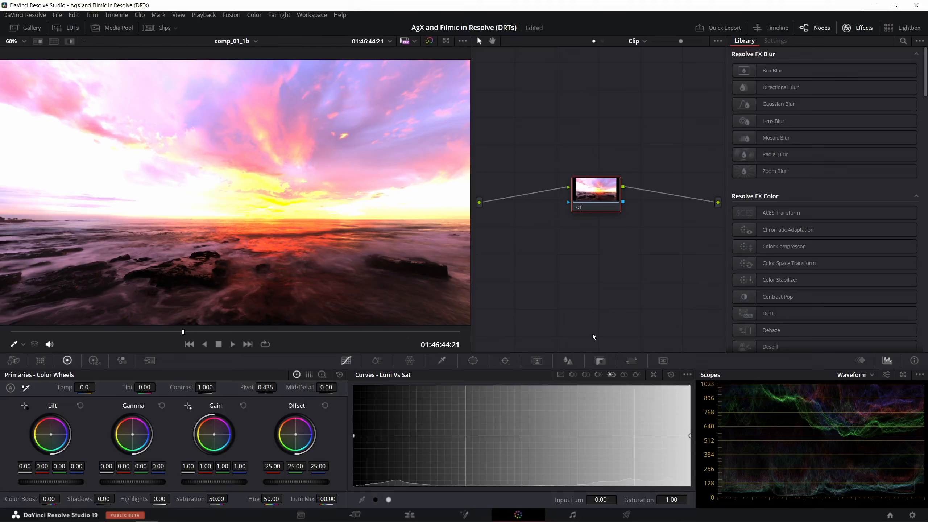
# Hide the effects library on the sunset clip and enlarge the node graph view
pyautogui.click(853, 33)
pyautogui.moveTo(662, 190); pyautogui.dragTo(690, 198)
pyautogui.moveTo(884, 44); pyautogui.dragTo(900, 42)
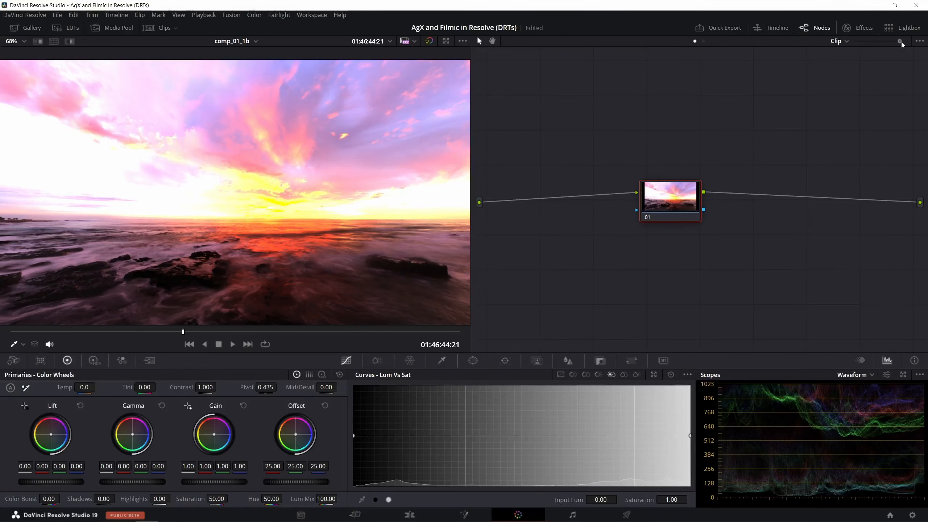
# Show the LUT browser, widen its folder and file lists, and enlarge the viewer beside the node graph
pyautogui.click(66, 29)
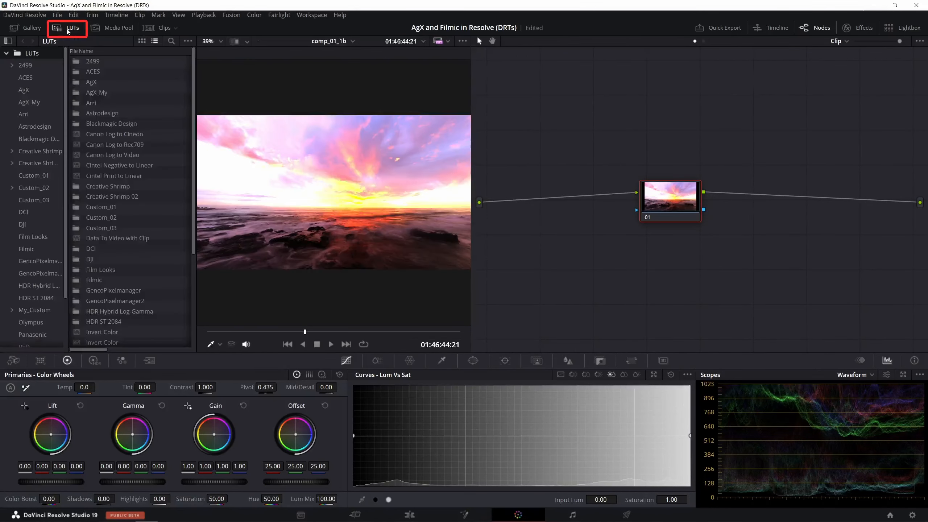
pyautogui.moveTo(72, 62); pyautogui.dragTo(106, 63)
pyautogui.moveTo(195, 93); pyautogui.dragTo(208, 93)
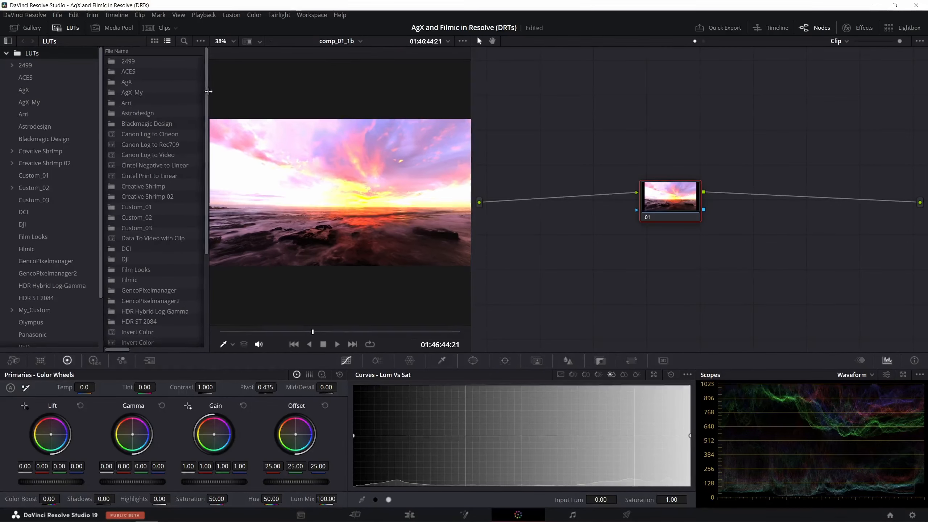
pyautogui.moveTo(471, 148); pyautogui.dragTo(646, 149)
pyautogui.moveTo(885, 201); pyautogui.dragTo(798, 206)
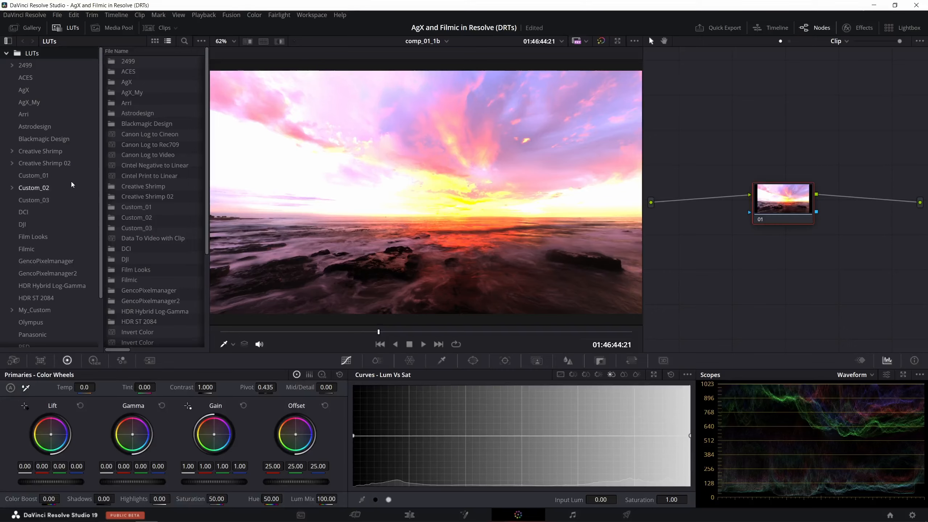
# Select the GencoPixelmanager2 LUT folder and open its file location
pyautogui.click(48, 273)
pyautogui.rightClick(59, 274)
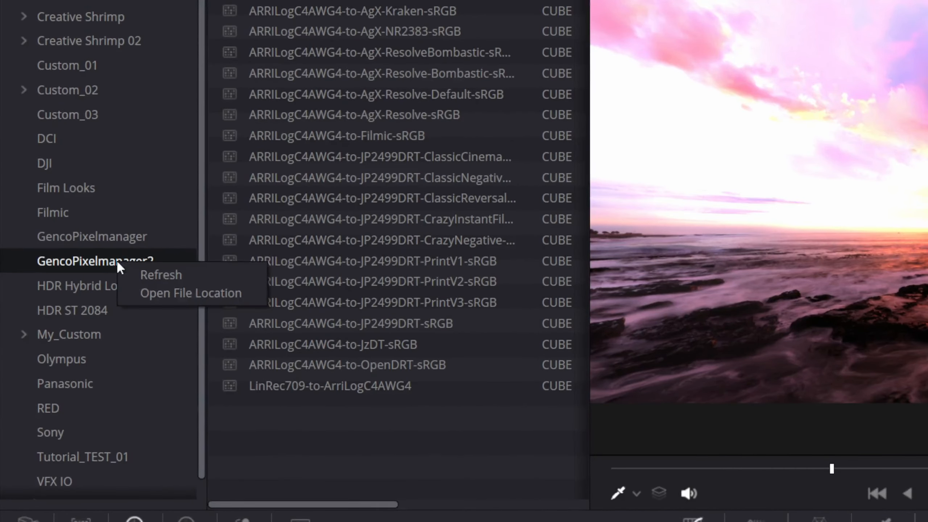
pyautogui.click(158, 293)
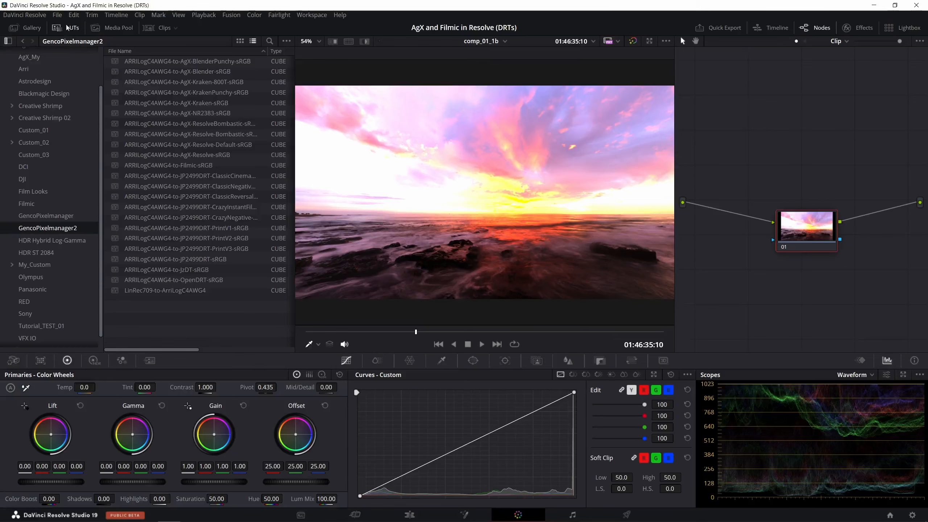
# Open the LUT folder from the project's color management lookup table settings and locate the GencoPixelmanager2 folder
pyautogui.click(57, 14)
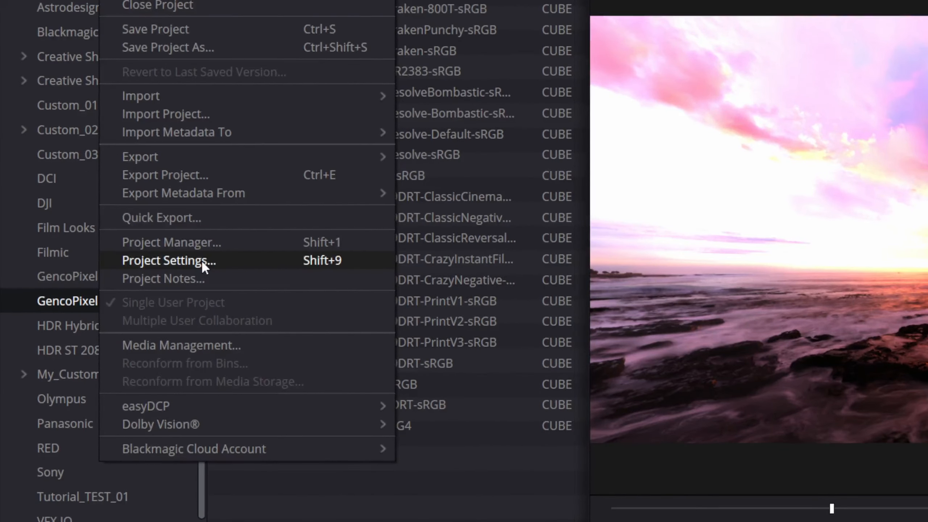
pyautogui.click(101, 209)
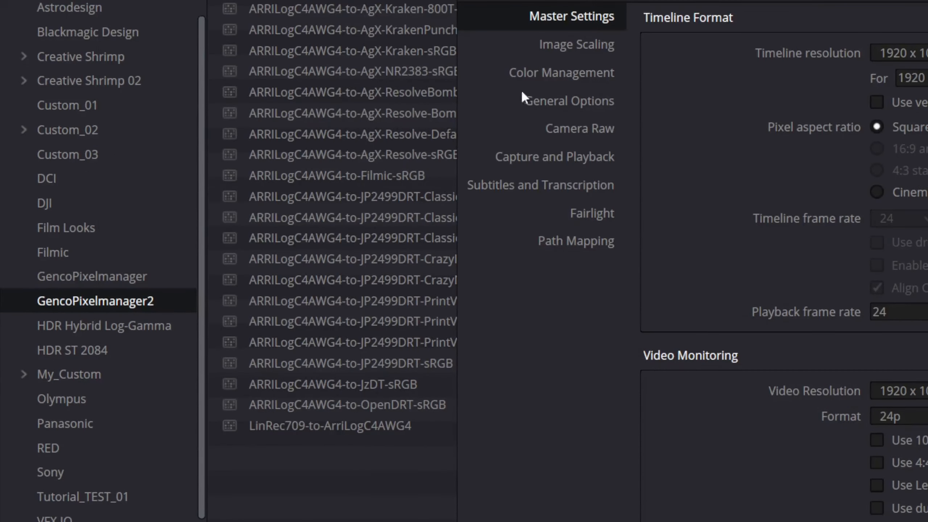
pyautogui.click(606, 80)
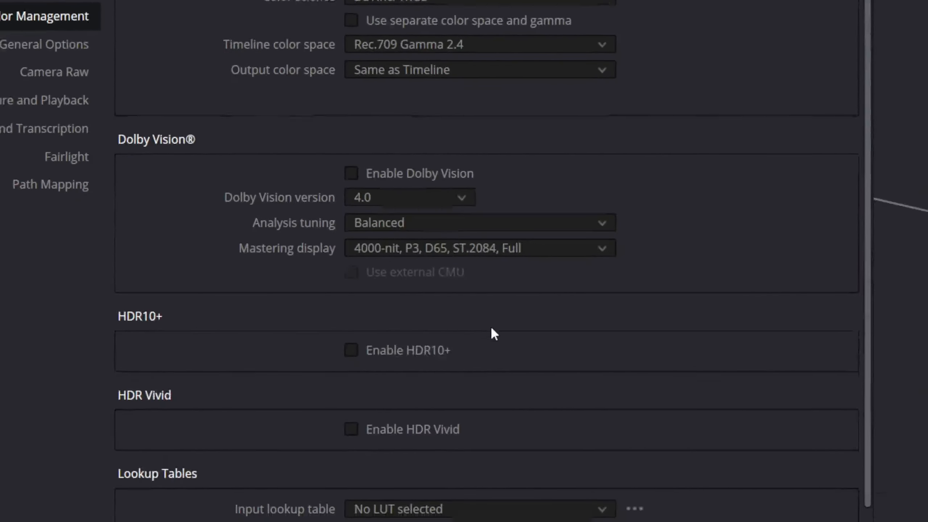
pyautogui.scroll(-5, 491, 325)
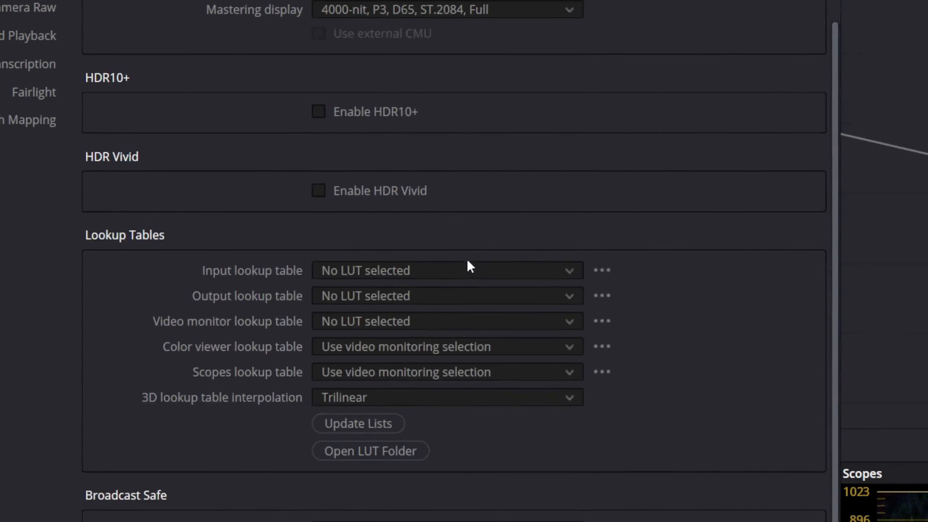
pyautogui.click(372, 453)
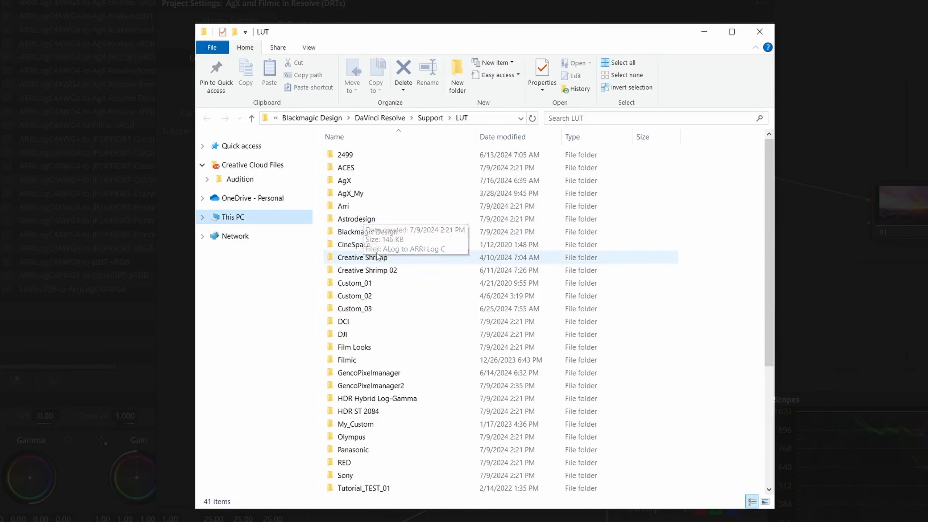
pyautogui.click(388, 389)
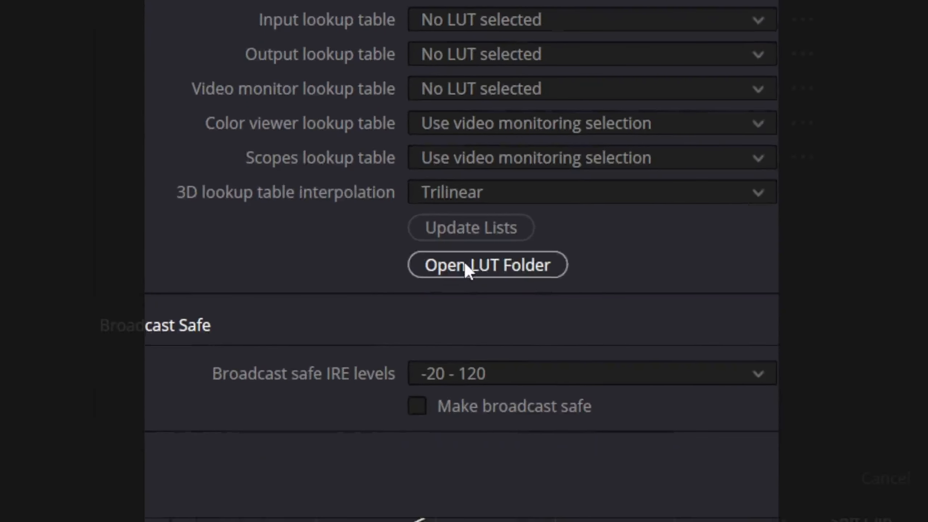
pyautogui.click(466, 251)
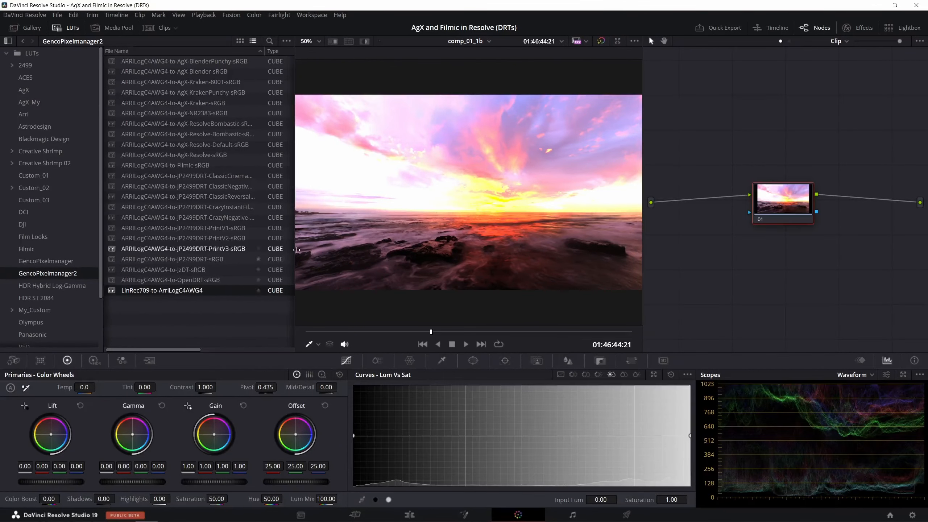
# Add a Color Space Transform to node 01 with Rec.709 input color space and Linear input gamma
pyautogui.click(861, 29)
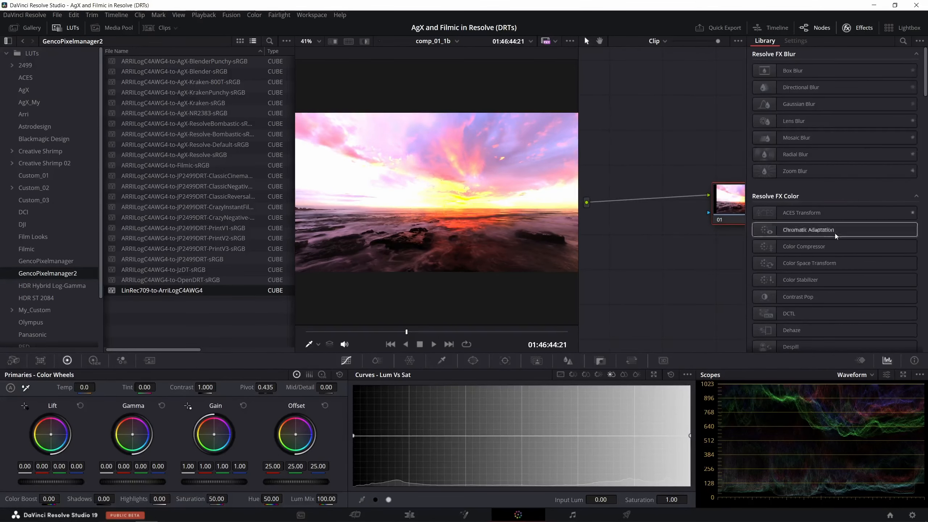
pyautogui.doubleClick(798, 265)
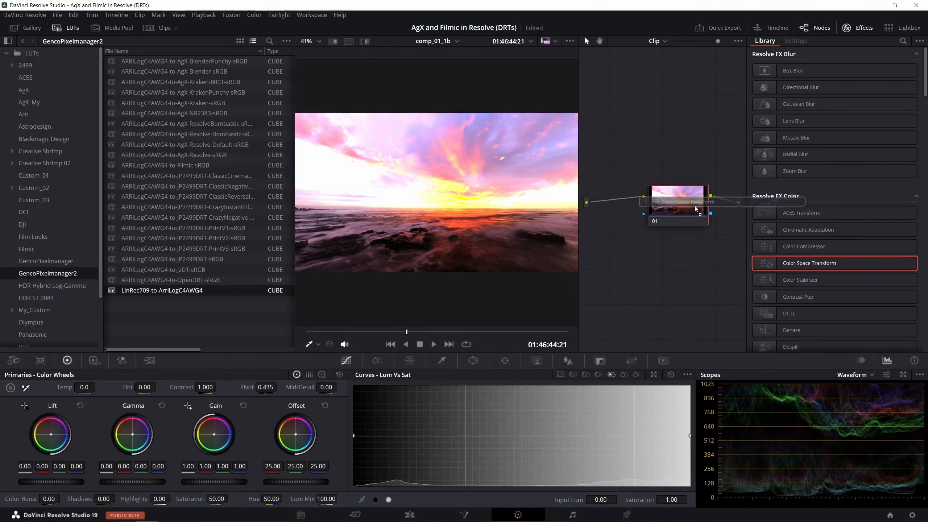
pyautogui.press('Return')
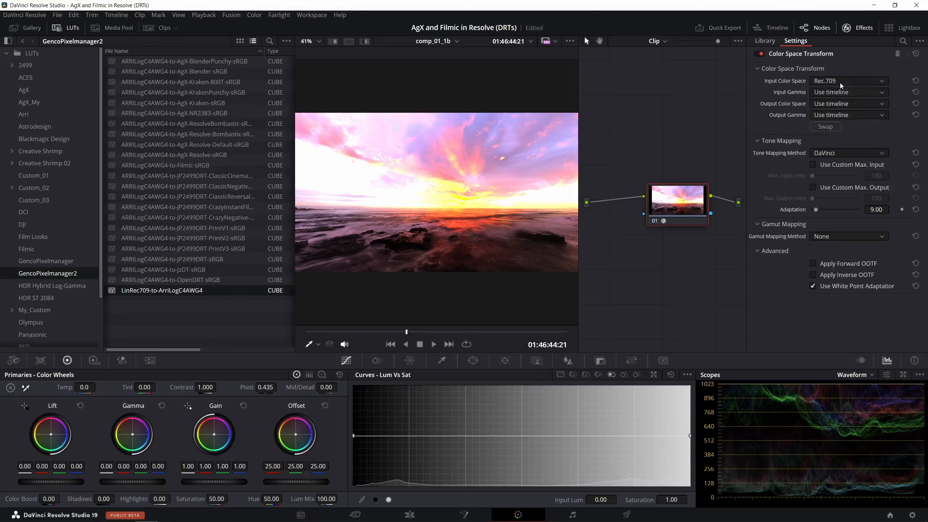
pyautogui.click(835, 93)
pyautogui.press('l')
pyautogui.press('Return')
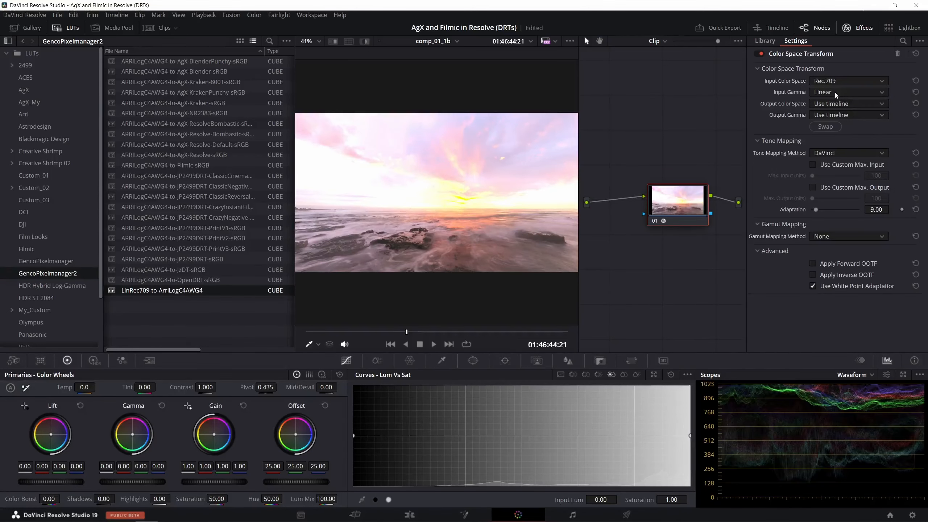
# Set the Color Space Transform output to ARRI Wide Gamut 4 and ARRI LogC4, with tone mapping None
pyautogui.click(832, 105)
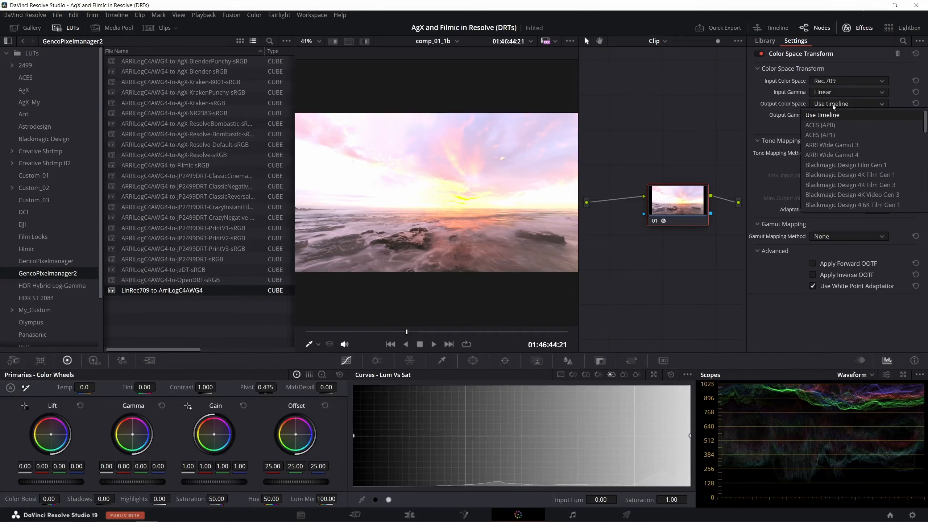
pyautogui.press('Return')
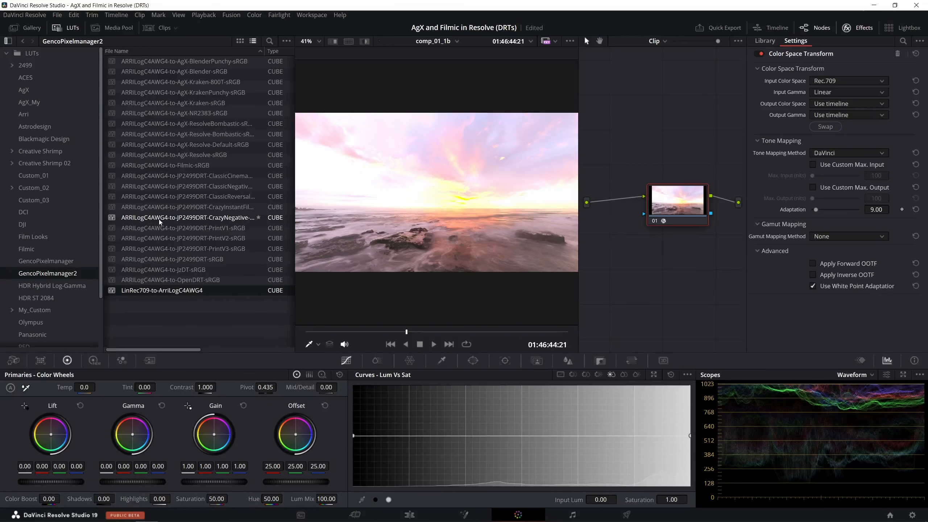
pyautogui.click(841, 104)
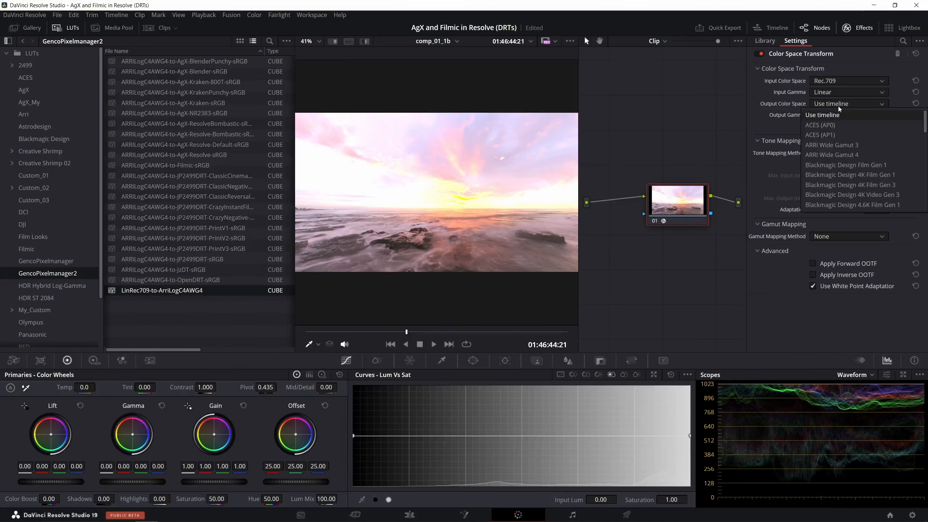
pyautogui.click(841, 154)
pyautogui.click(839, 115)
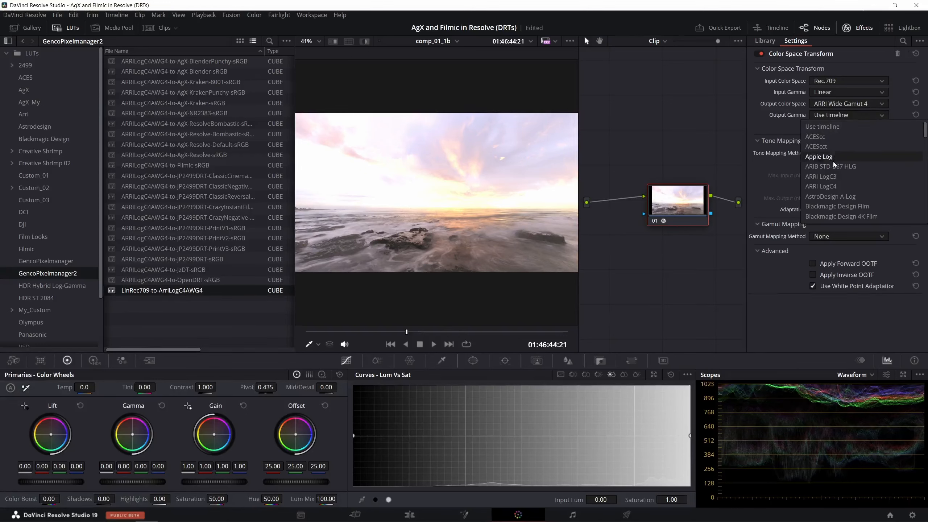
pyautogui.click(832, 187)
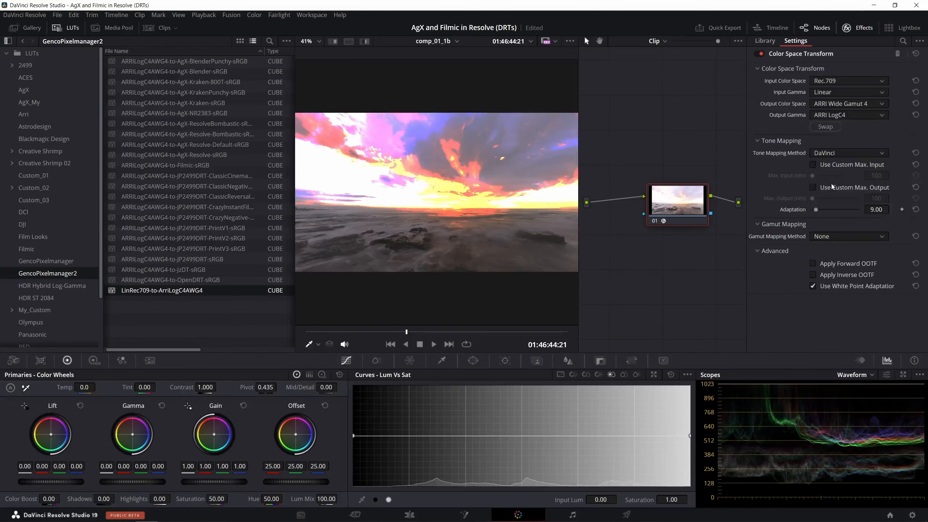
pyautogui.click(827, 154)
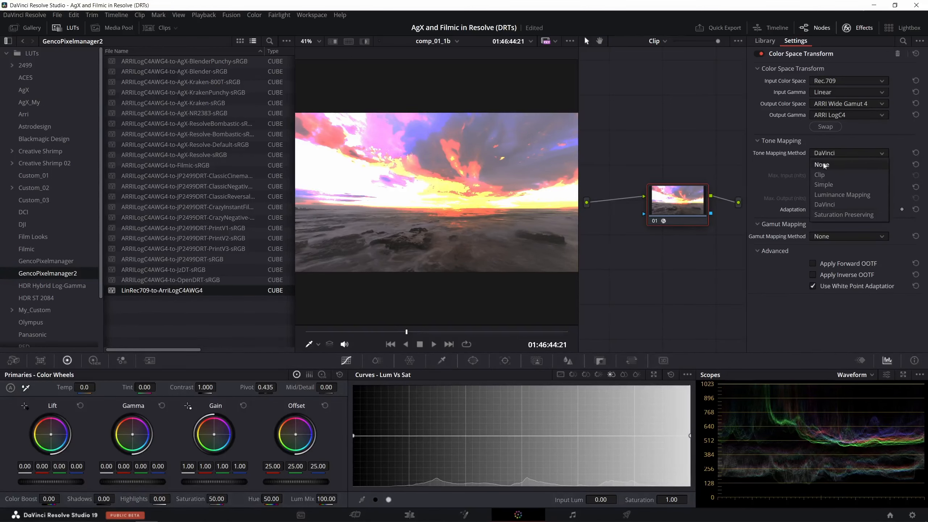
pyautogui.click(824, 165)
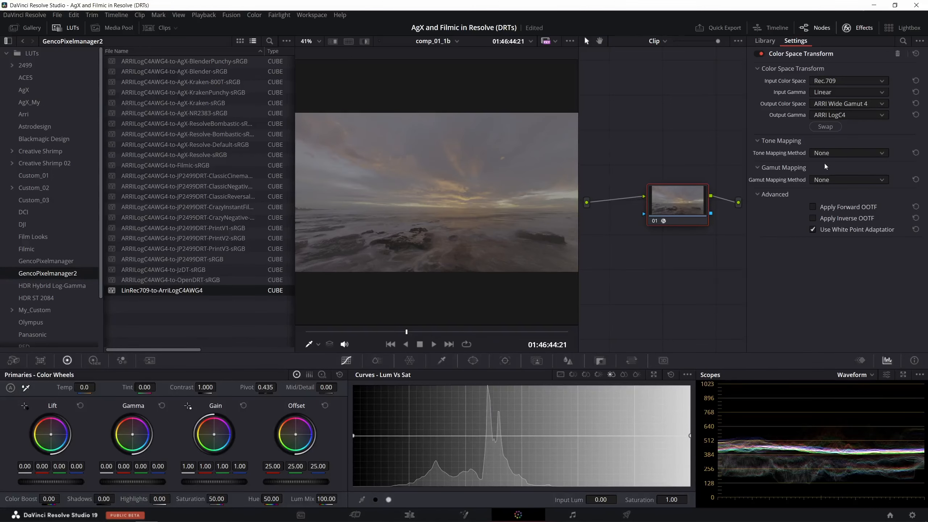
# Label node 01 "LINEAR TO LOG"
pyautogui.moveTo(668, 207); pyautogui.dragTo(649, 208)
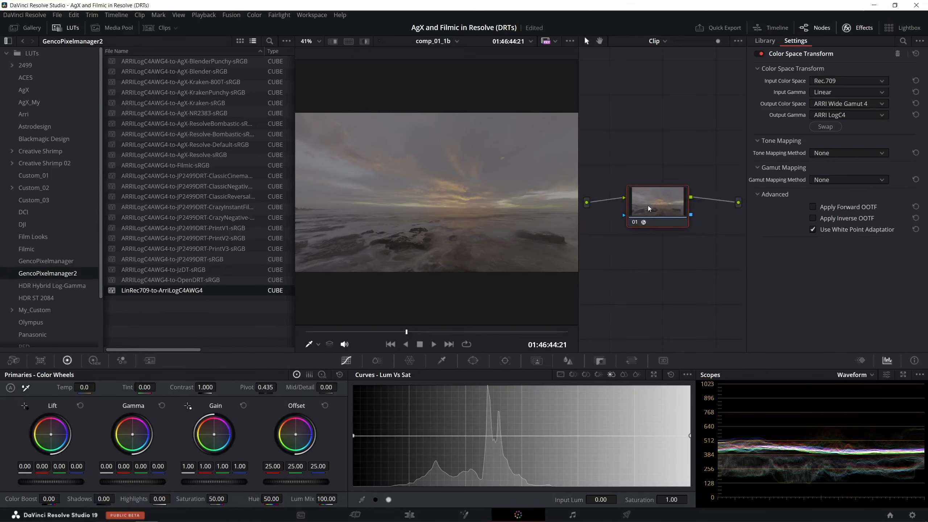
pyautogui.rightClick(649, 208)
pyautogui.click(672, 216)
pyautogui.write('LINEAR TO LOG')
pyautogui.press('Return')
pyautogui.click(635, 223)
pyautogui.click(635, 223)
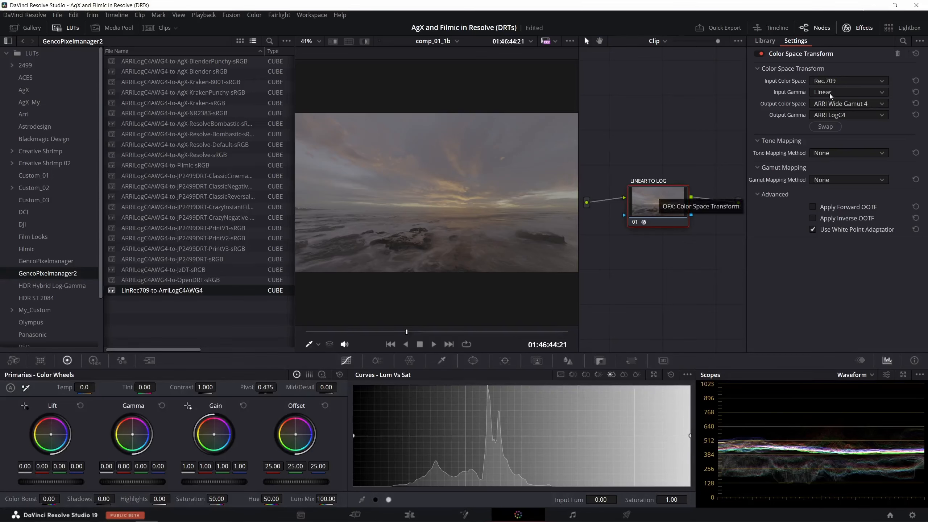
# Replace the Color Space Transform on the LINEAR TO LOG node with the LinRec709-to-ArriLogC4AWG4 LUT and enlarge the viewer
pyautogui.click(898, 54)
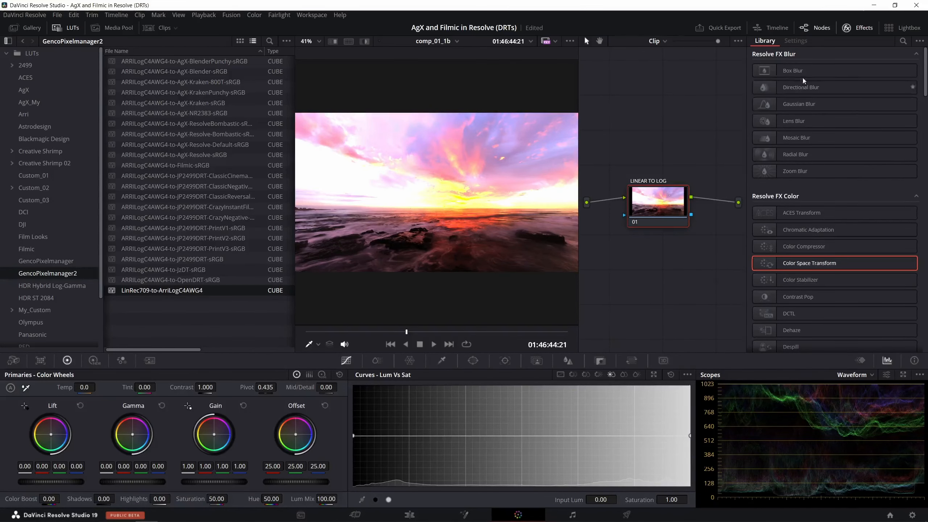
pyautogui.click(859, 28)
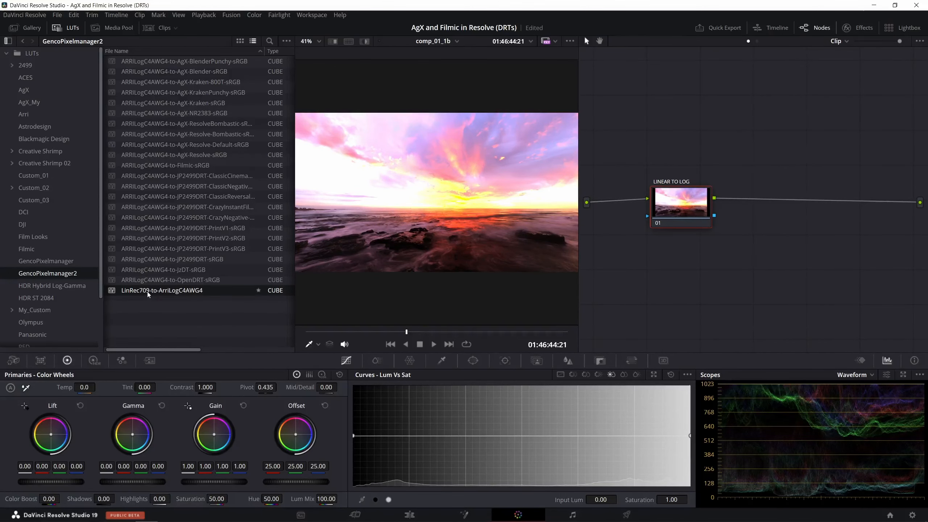
pyautogui.moveTo(148, 297); pyautogui.dragTo(680, 199)
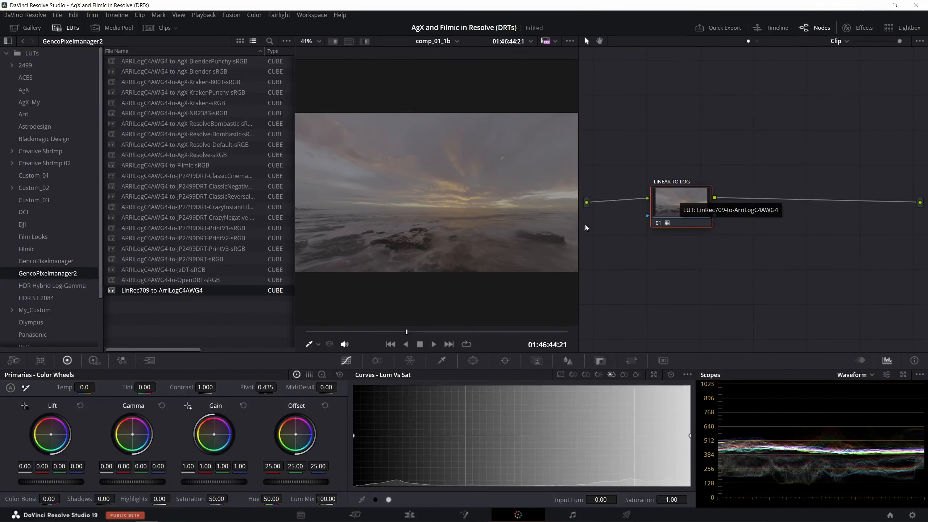
pyautogui.moveTo(578, 223); pyautogui.dragTo(675, 222)
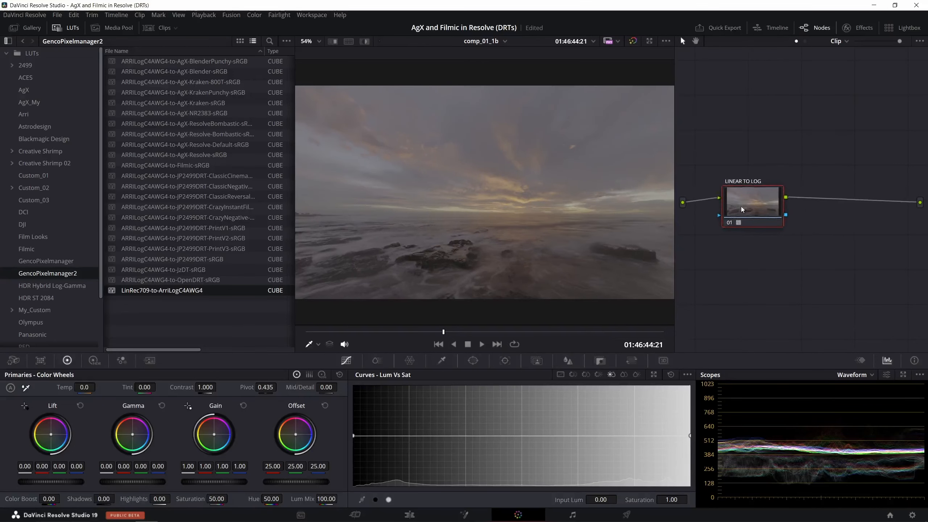
# Add a corrector node after the LINEAR TO LOG node and label it "LOG TO DISPLAY - LUT"
pyautogui.rightClick(812, 213)
pyautogui.moveTo(829, 235)
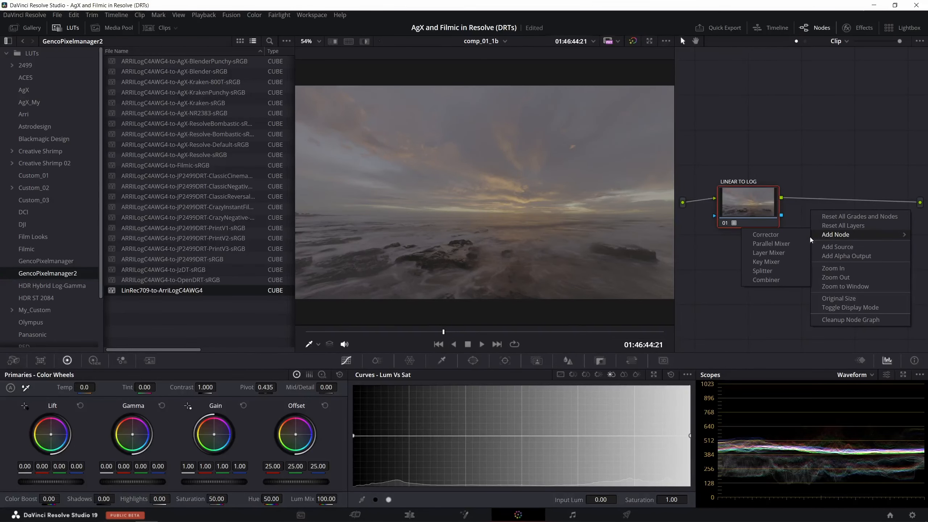
pyautogui.click(793, 237)
pyautogui.moveTo(804, 208); pyautogui.dragTo(839, 202)
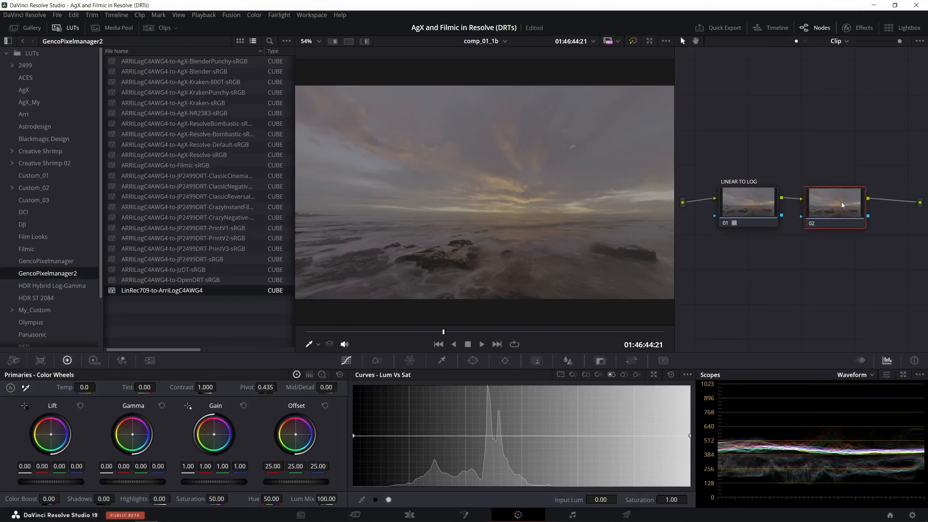
pyautogui.rightClick(847, 209)
pyautogui.click(864, 215)
pyautogui.write('LOG TO DISPLAY - LUT')
# Extend the first node's label to "LINEAR TO LOG - LUT"
pyautogui.rightClick(769, 203)
pyautogui.click(786, 210)
pyautogui.click(762, 182)
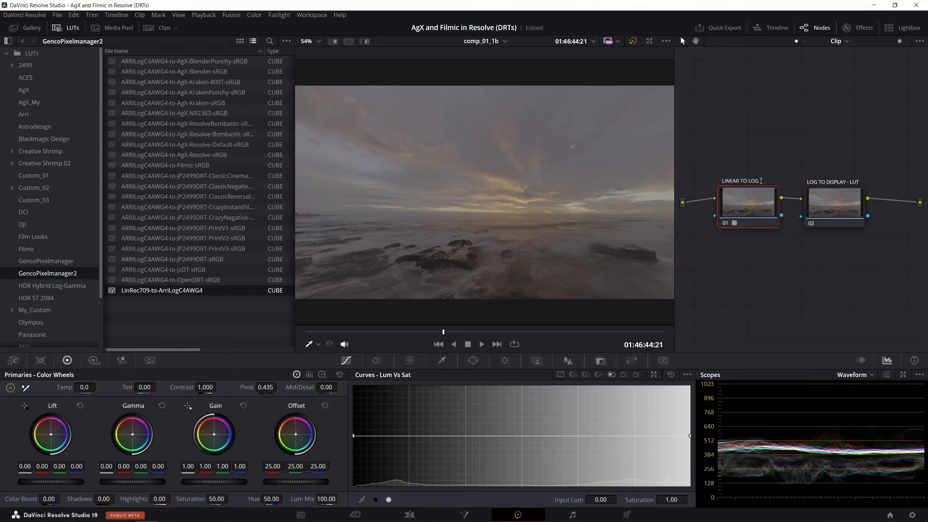
pyautogui.write('- LUT')
pyautogui.press('Return')
pyautogui.moveTo(733, 227)
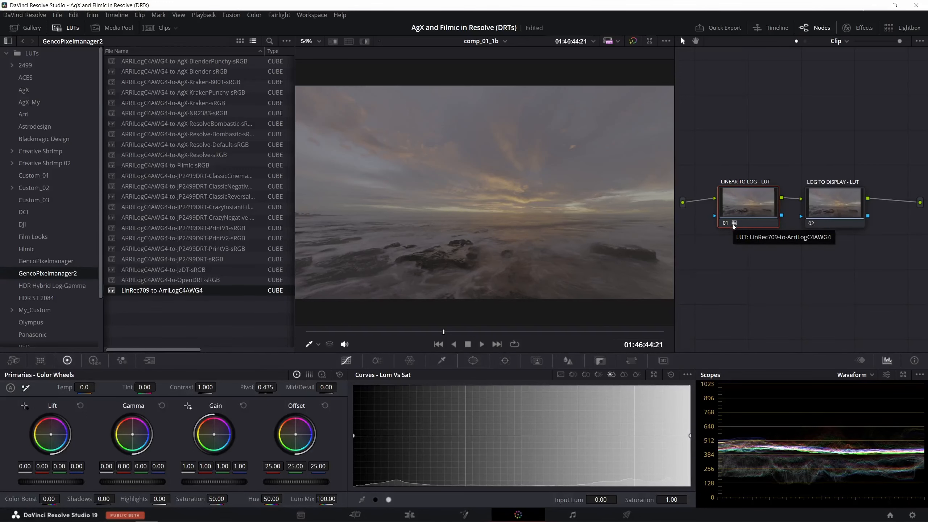
# Apply the ARRILogC4AWG4-to-AgX-Blender-sRGB LUT to the LOG TO DISPLAY - LUT node
pyautogui.click(830, 205)
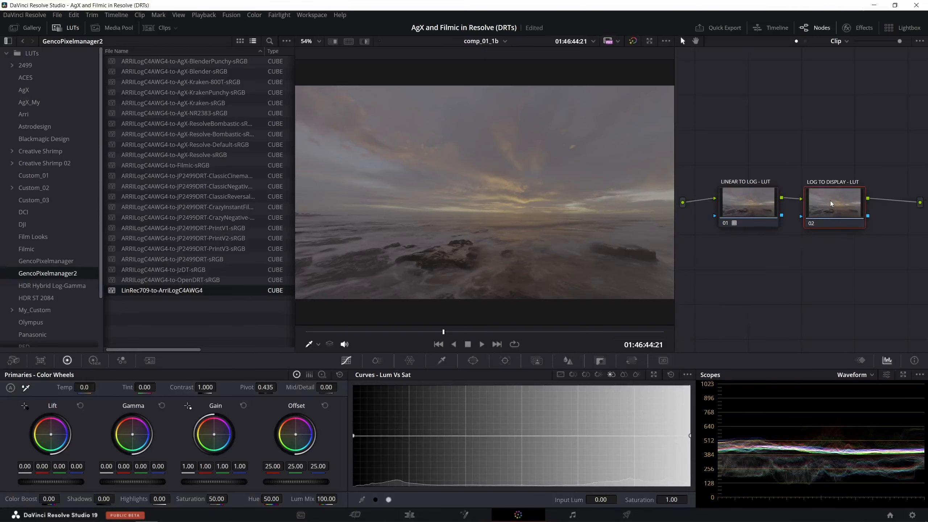
pyautogui.click(203, 62)
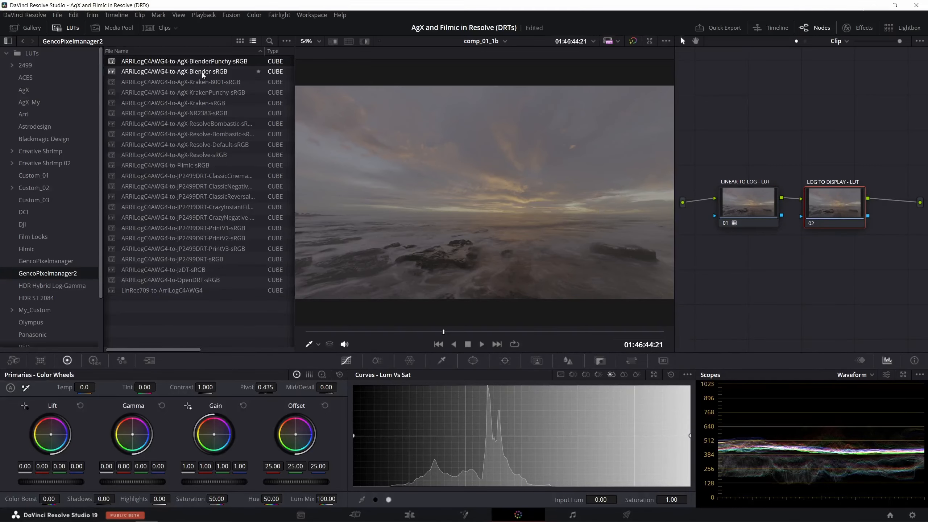
pyautogui.click(197, 73)
pyautogui.click(193, 84)
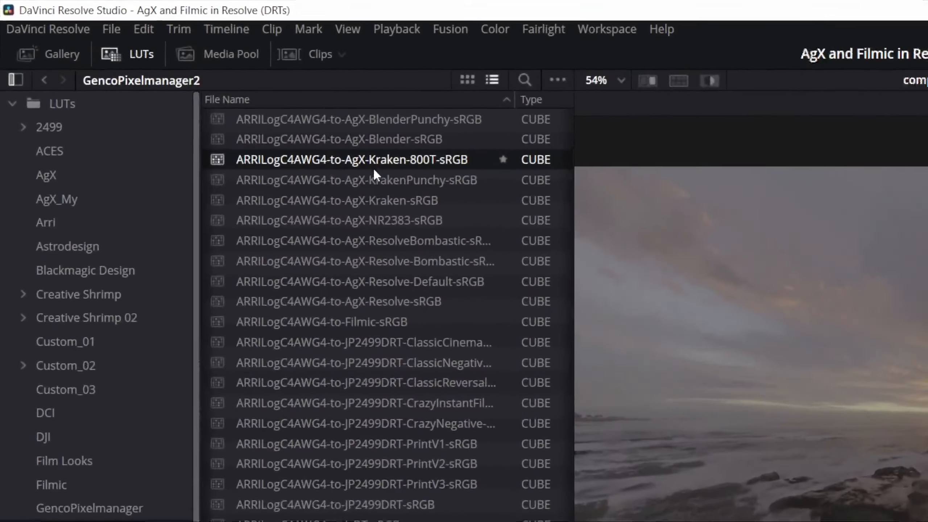
pyautogui.click(188, 92)
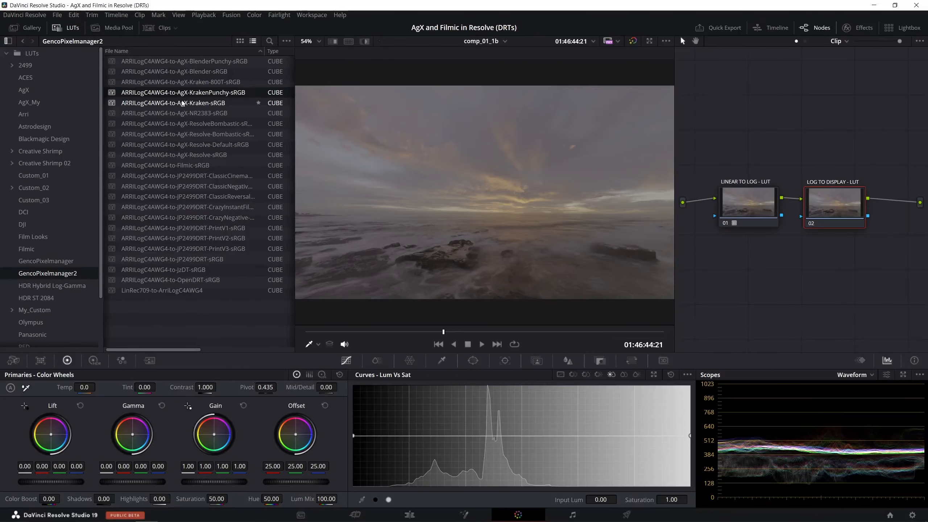
pyautogui.click(191, 75)
pyautogui.moveTo(191, 75); pyautogui.dragTo(828, 204)
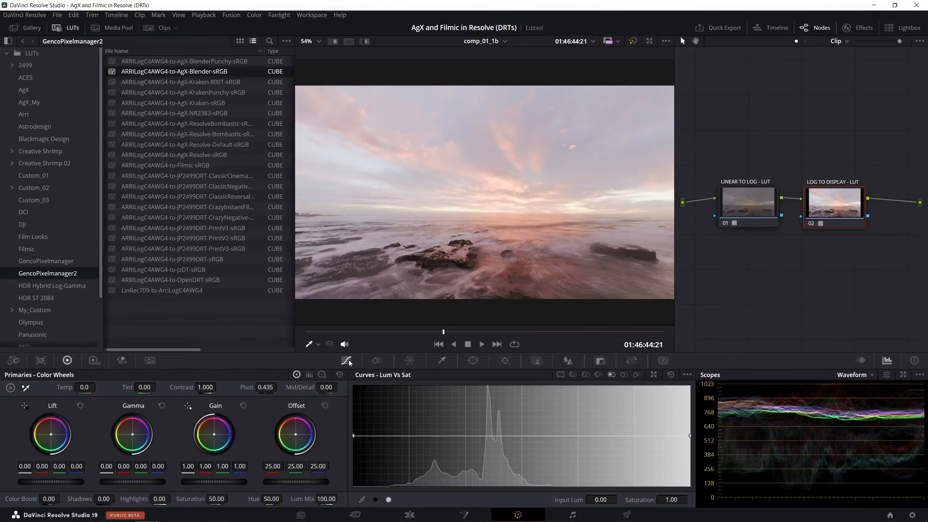
# Shift the two LUT nodes toward the output and insert a new corrector node ahead of LINEAR TO LOG - LUT
pyautogui.click(561, 374)
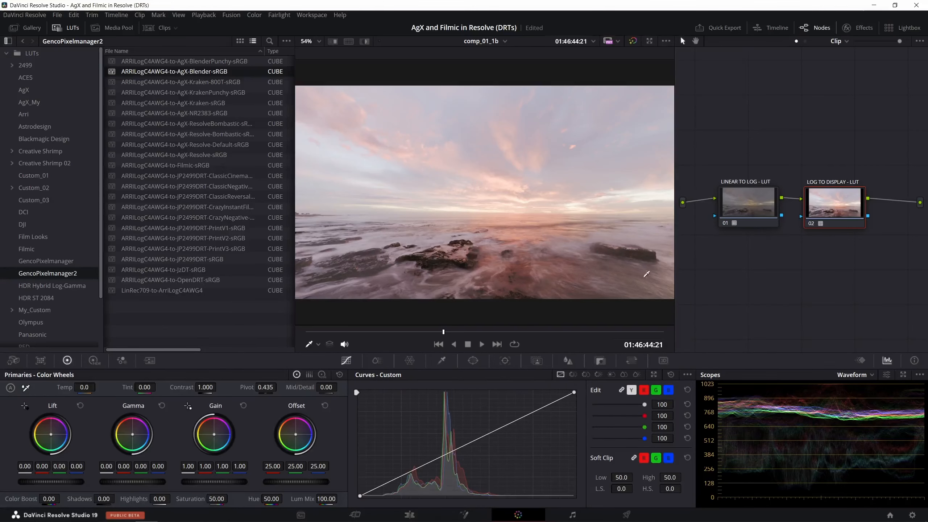
pyautogui.moveTo(742, 169); pyautogui.dragTo(836, 231)
pyautogui.moveTo(761, 207); pyautogui.dragTo(799, 209)
pyautogui.rightClick(707, 220)
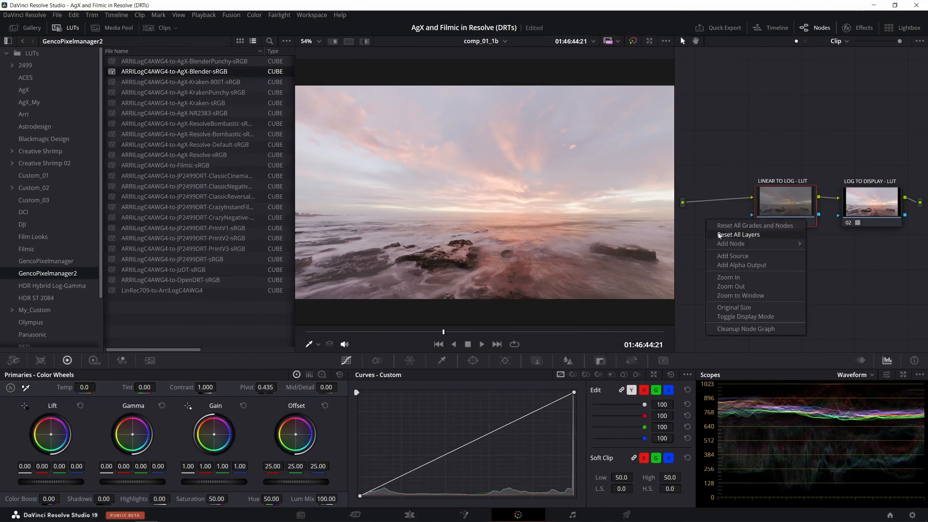
pyautogui.click(830, 244)
pyautogui.moveTo(708, 228); pyautogui.dragTo(717, 207)
pyautogui.moveTo(780, 205); pyautogui.dragTo(787, 207)
pyautogui.moveTo(713, 206); pyautogui.dragTo(715, 207)
# Label the new first node "EXPOSURE"
pyautogui.rightClick(715, 206)
pyautogui.click(669, 277)
pyautogui.write('EXPOSURE')
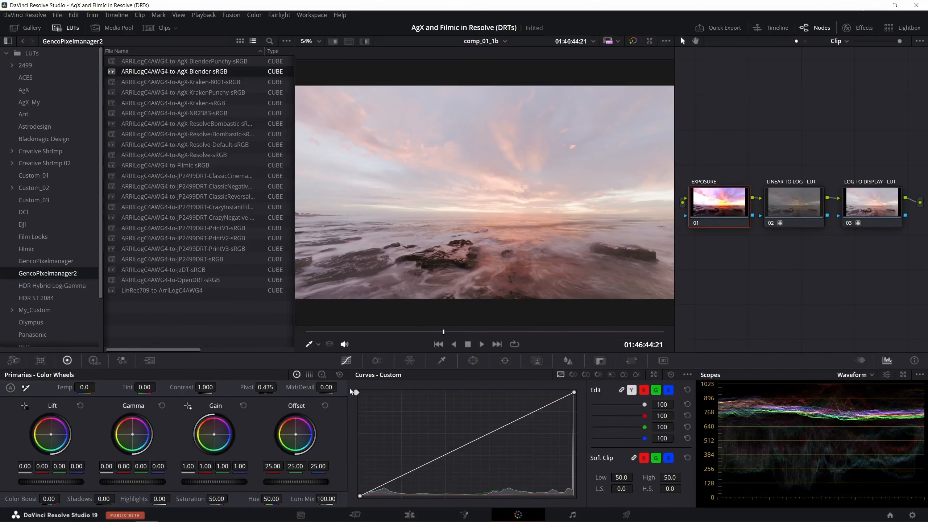
# Lower the EXPOSURE node's gain to 0.06 and adjust the upper endpoint of its custom curve
pyautogui.moveTo(215, 482); pyautogui.dragTo(150, 482)
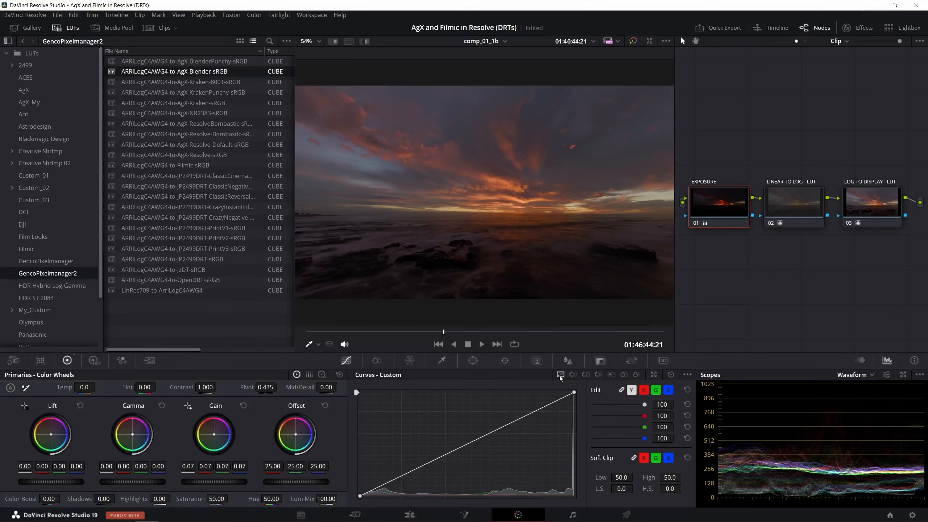
pyautogui.moveTo(573, 394)
pyautogui.mouseDown()
pyautogui.moveTo(582, 444)
pyautogui.moveTo(589, 393)
pyautogui.mouseUp()
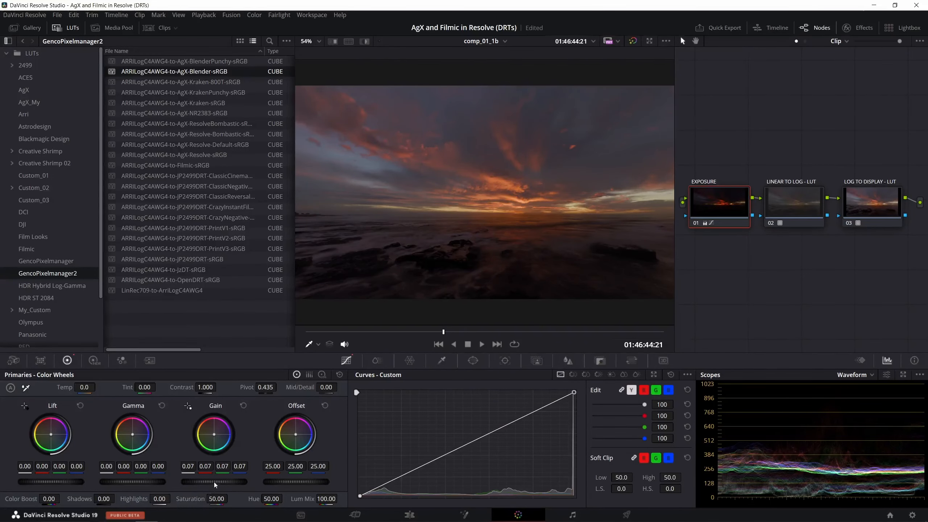
pyautogui.moveTo(215, 482); pyautogui.dragTo(214, 482)
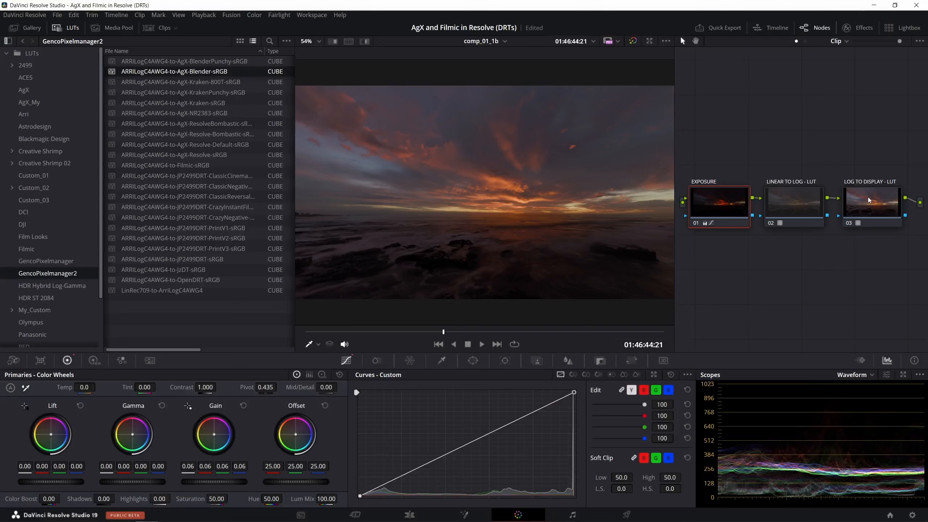
# Try the ARRILogC4AWG4 LUTs for AgX-Kraken, AgX-KrakenPunchy and AgX-Resolve sRGB in turn on the LOG TO DISPLAY - LUT node
pyautogui.click(863, 226)
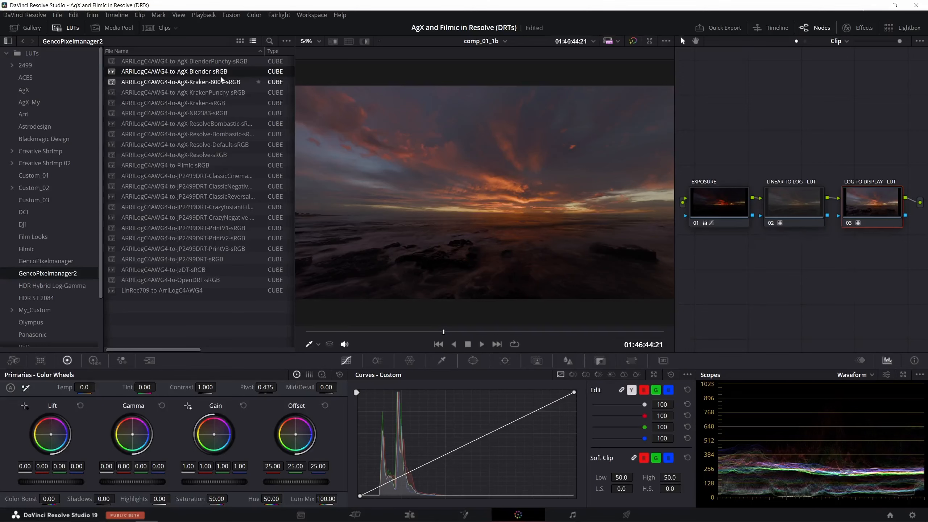
pyautogui.click(205, 84)
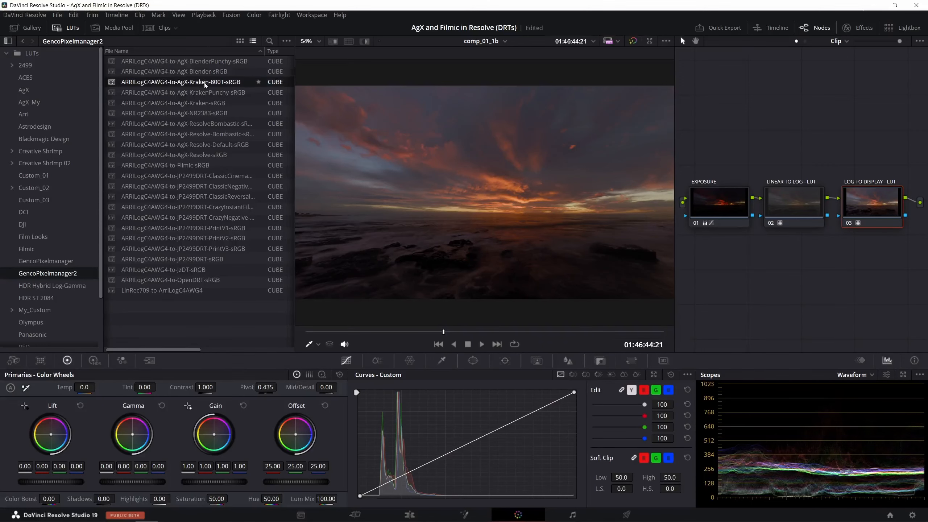
pyautogui.moveTo(203, 102); pyautogui.dragTo(886, 196)
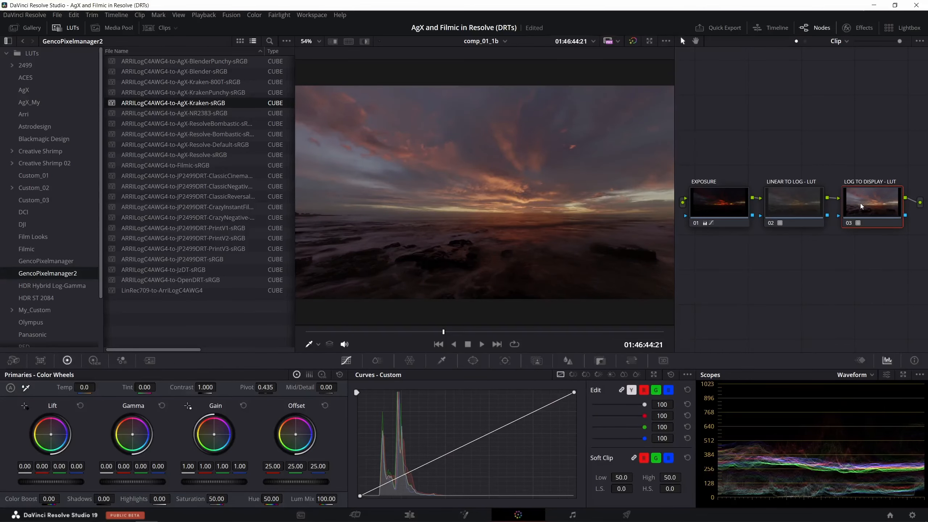
pyautogui.moveTo(204, 93); pyautogui.dragTo(862, 200)
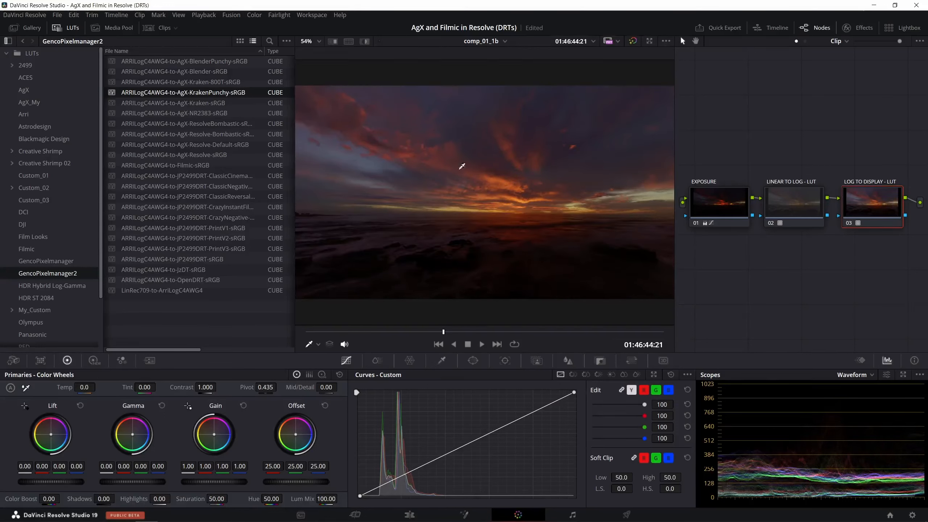
pyautogui.click(196, 155)
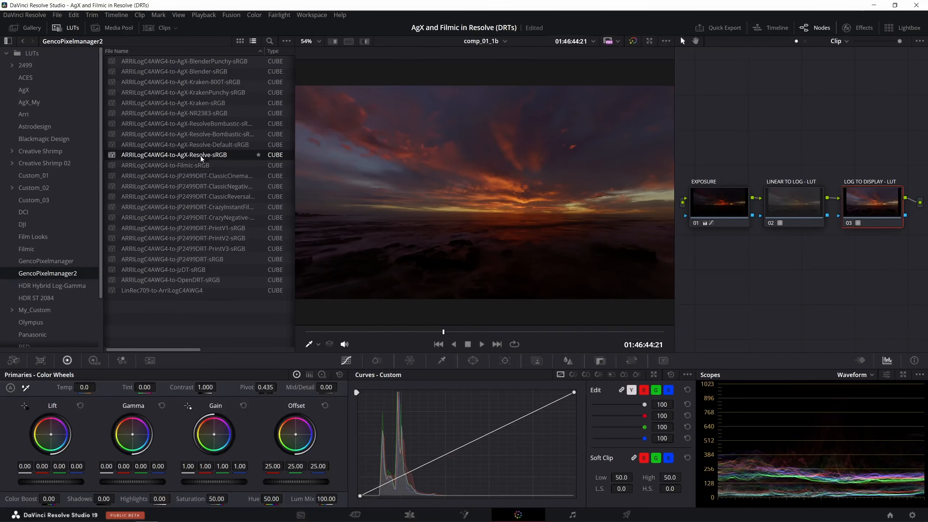
pyautogui.moveTo(196, 157); pyautogui.dragTo(848, 212)
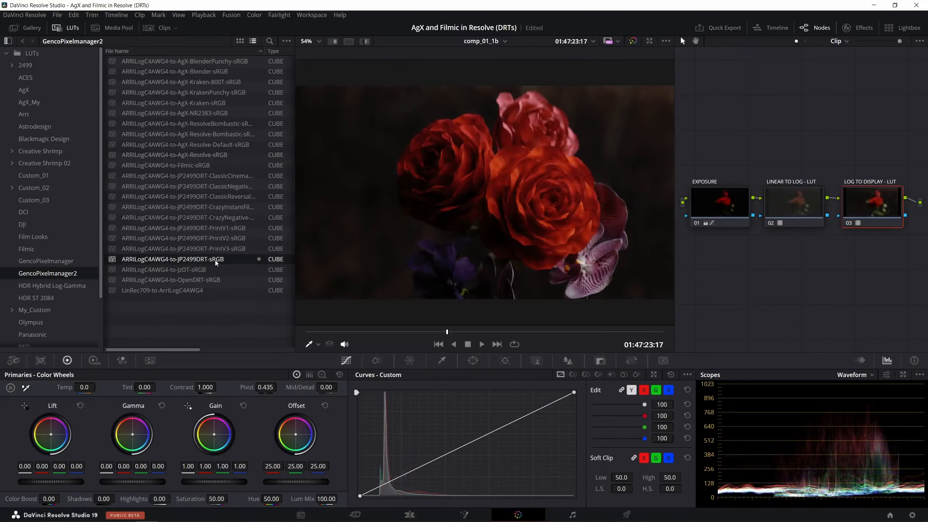
# On the roses frame, compare the OpenDRT, AgX-Blender and AgX-Kraken sRGB LUTs on the LOG TO DISPLAY - LUT node, finishing with AgX-Kraken
pyautogui.click(197, 282)
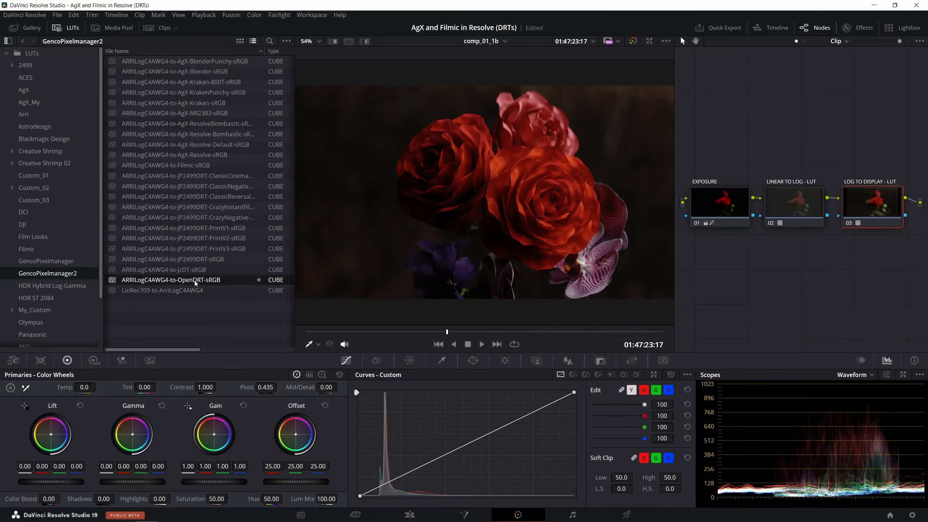
pyautogui.moveTo(196, 283); pyautogui.dragTo(860, 203)
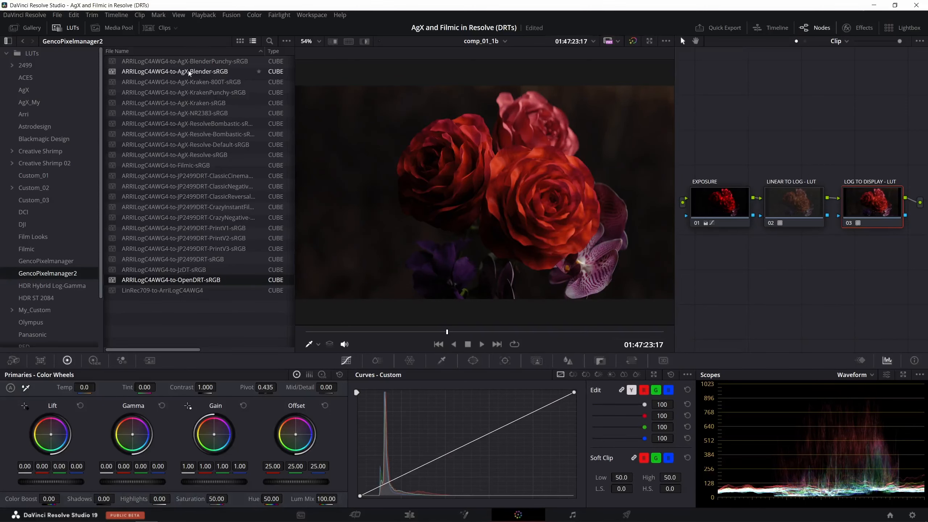
pyautogui.moveTo(189, 73); pyautogui.dragTo(835, 191)
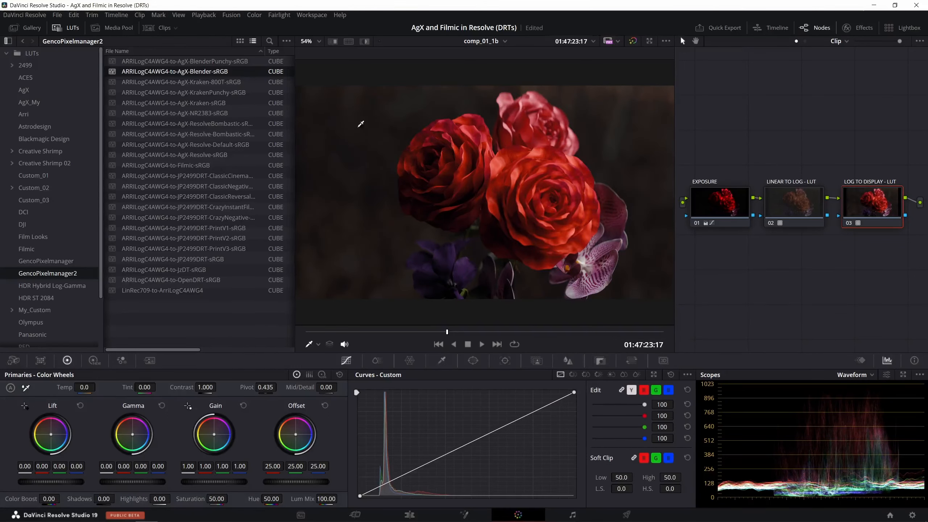
pyautogui.moveTo(213, 103); pyautogui.dragTo(864, 199)
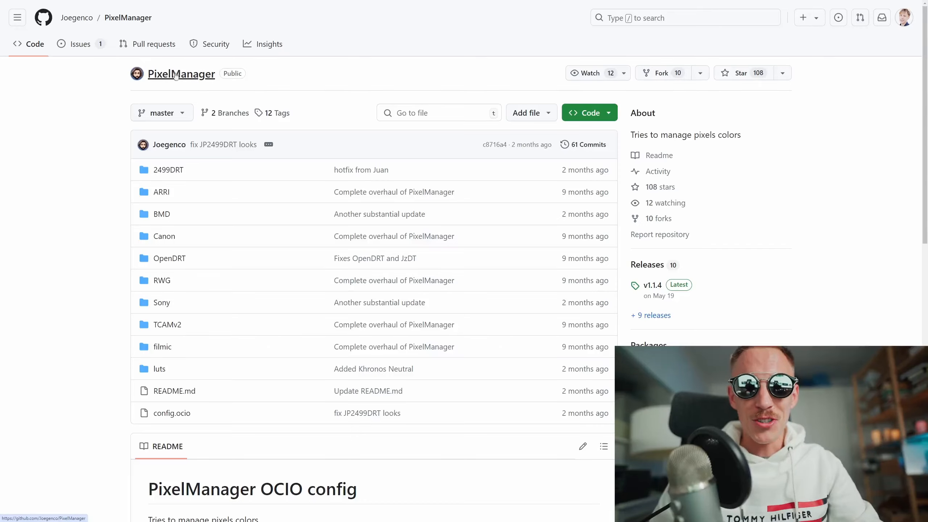
# Switch to the browser and look through the PixelManager repository page on GitHub
pyautogui.scroll(-4, 84, 172)
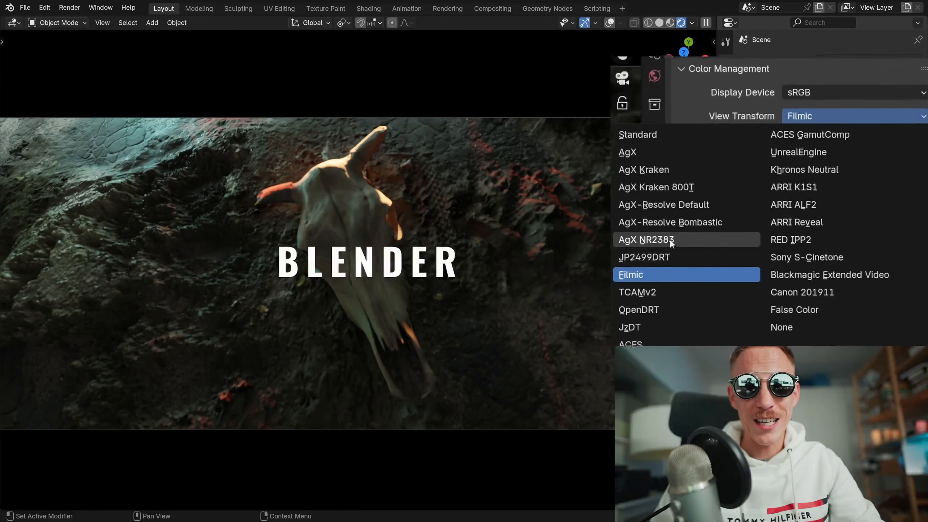
# In Blender, switch the view transform to JP2499DRT and then UnrealEngine, and raise the exposure to 2.533
pyautogui.click(557, 264)
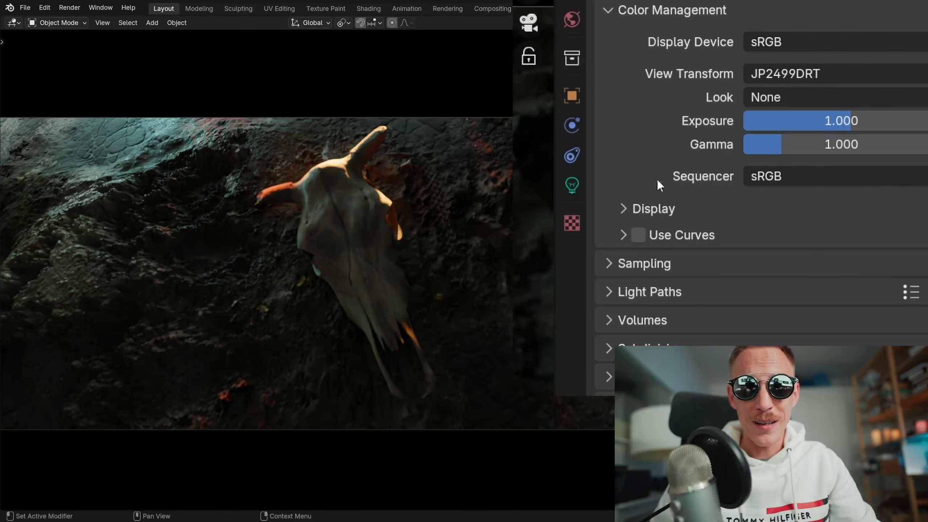
pyautogui.click(770, 80)
pyautogui.click(756, 121)
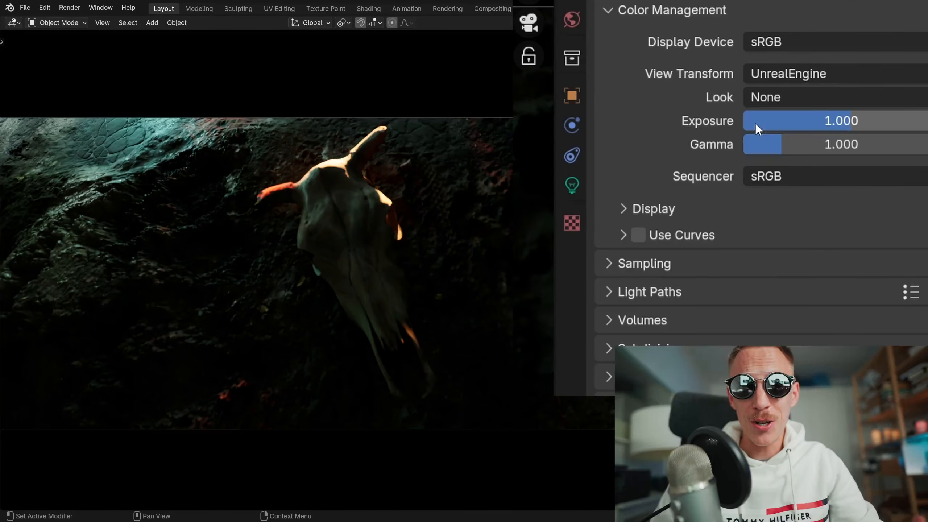
pyautogui.moveTo(841, 121); pyautogui.dragTo(860, 121)
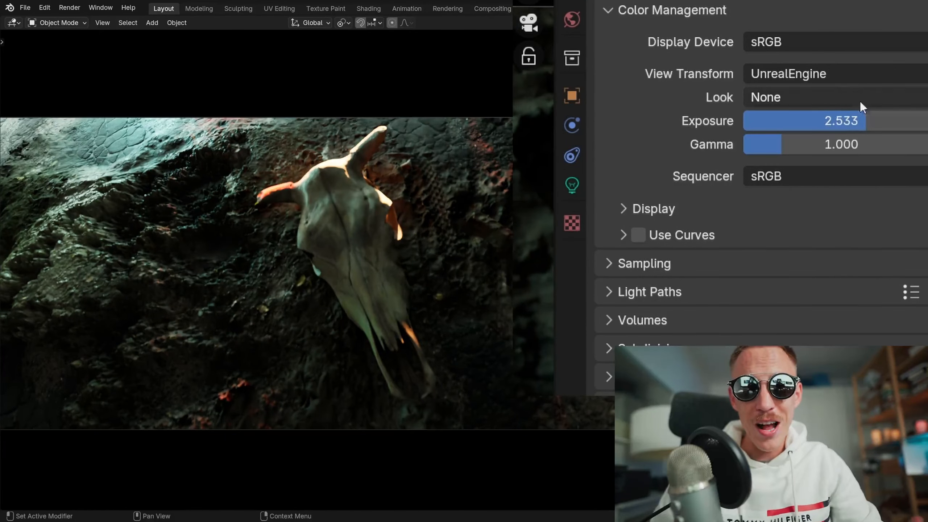
# Change the view transform to Canon 201911 and then to OpenDRT, and reopen the list of transforms
pyautogui.click(836, 75)
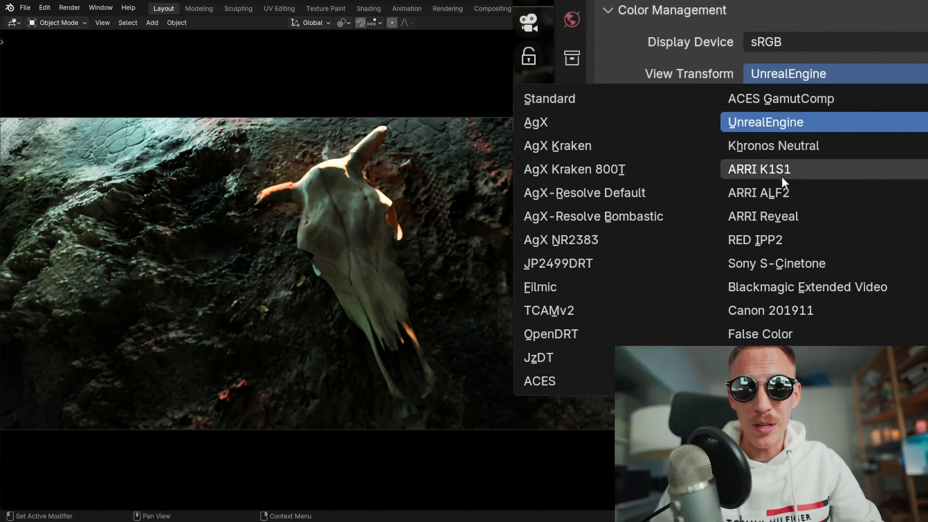
pyautogui.click(766, 309)
pyautogui.click(850, 79)
pyautogui.click(833, 72)
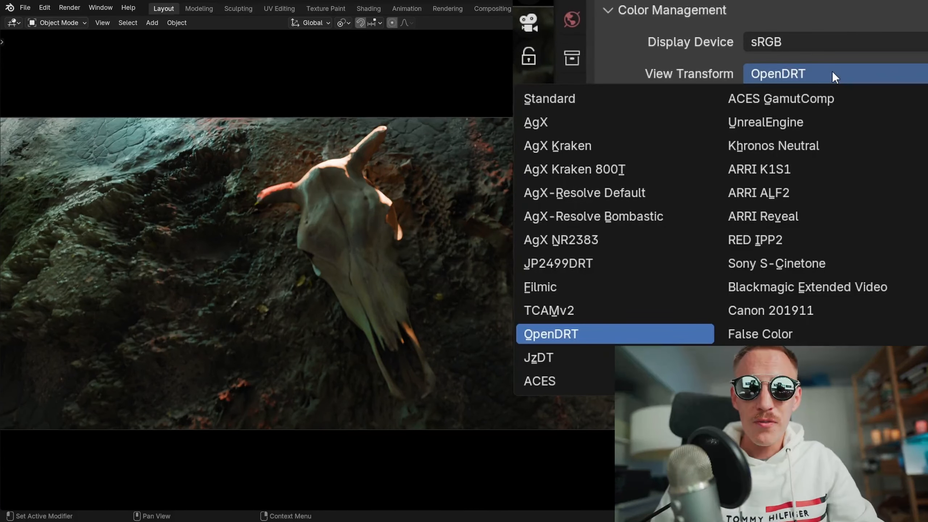